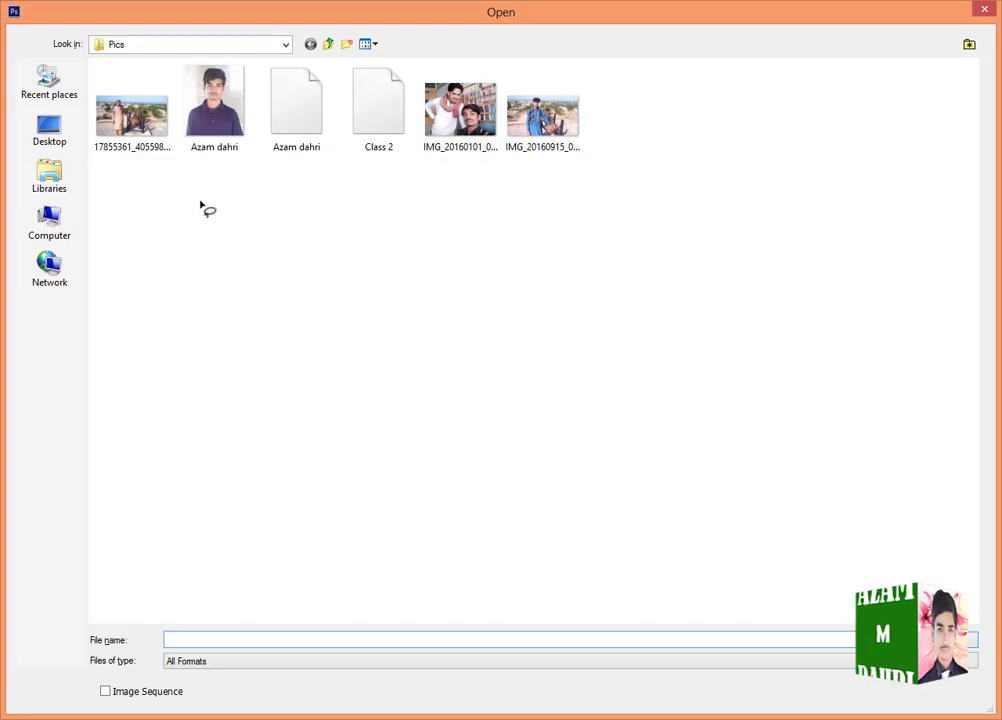
- Open the portrait JPG of the man in the purple shirt from the Pics folder and activate the Lasso Tool
{"action": "double_click", "coordinate": [236, 128]}
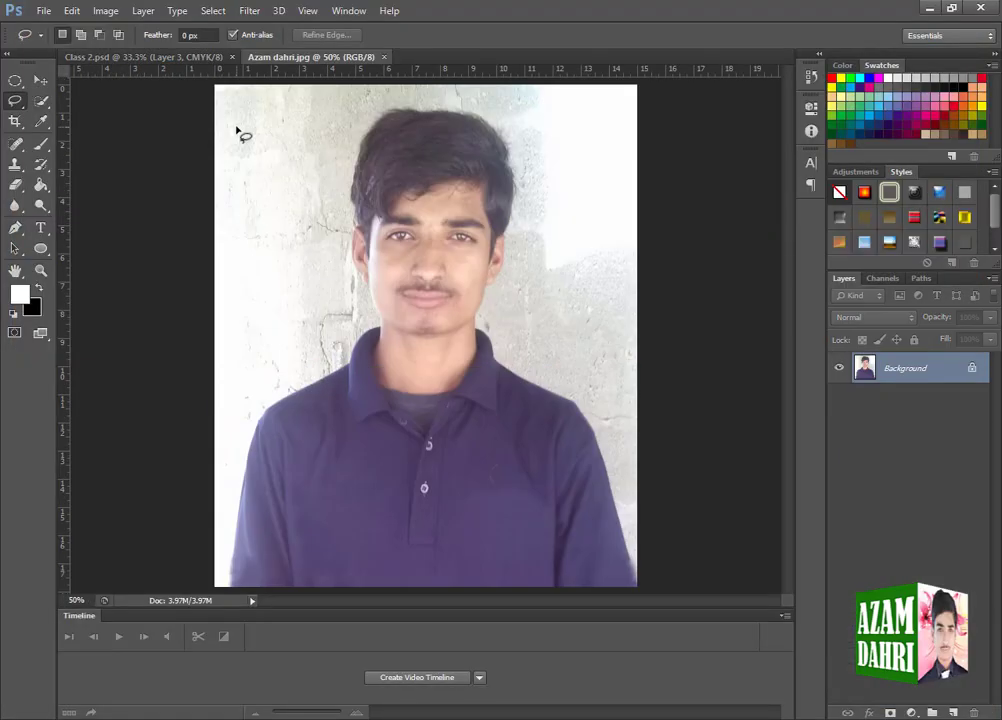
{"action": "right_click", "coordinate": [23, 100]}
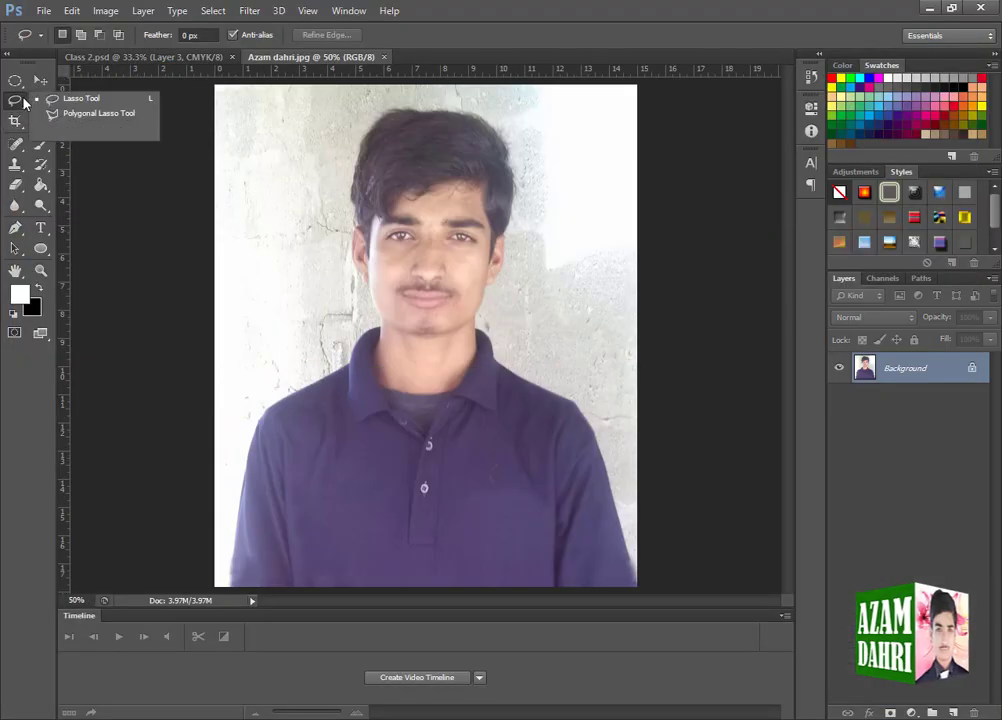
{"action": "left_click", "coordinate": [49, 101]}
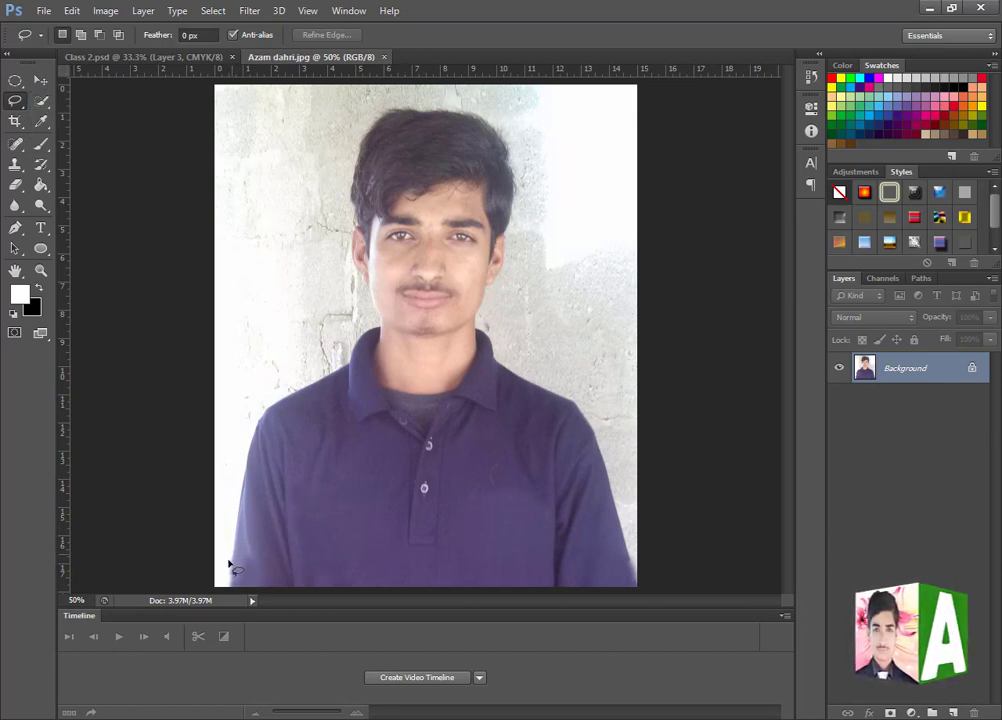
{"action": "right_click", "coordinate": [15, 100]}
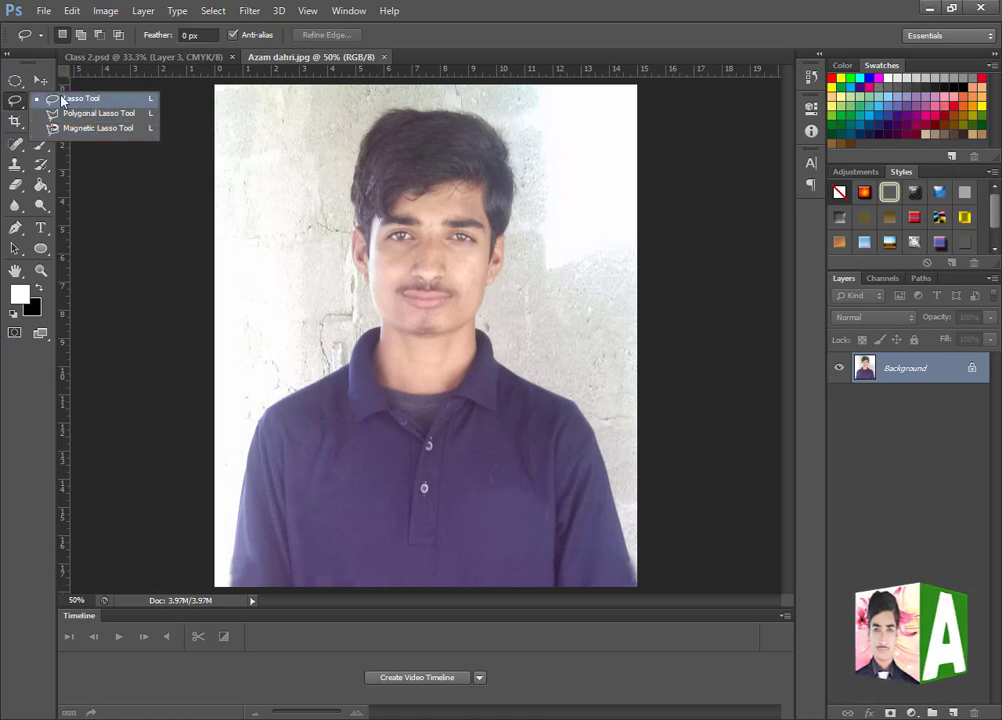
{"action": "left_click", "coordinate": [101, 101]}
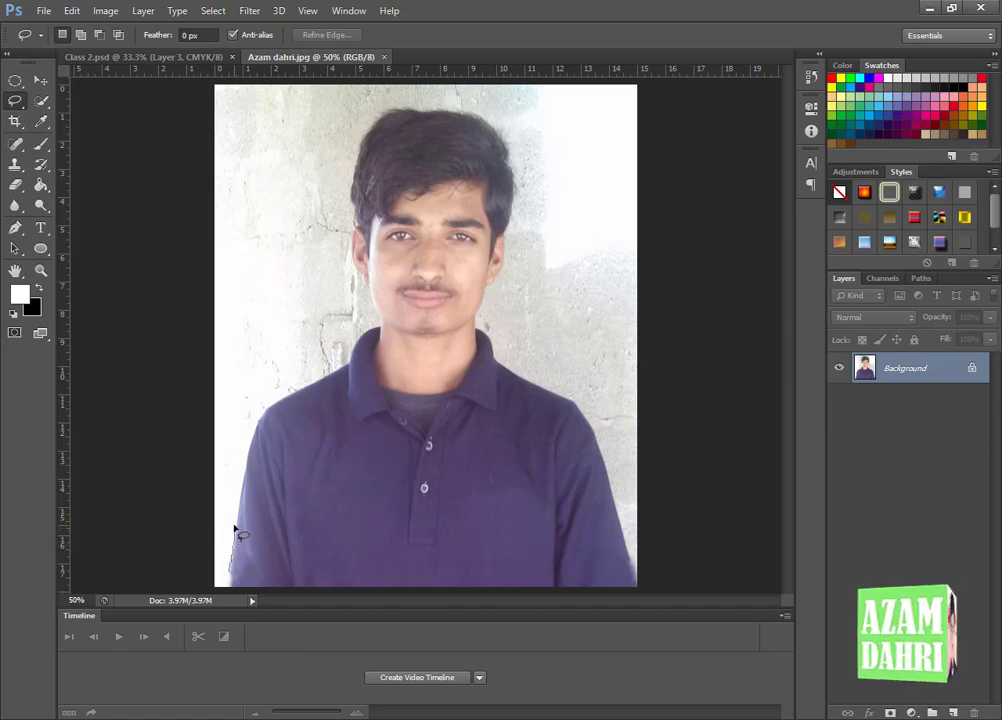
- Trace a freehand lasso selection around the man's body and head, closing it along the photo's lower edge
{"action": "left_click_drag", "start_coordinate": [237, 505], "coordinate": [241, 494]}
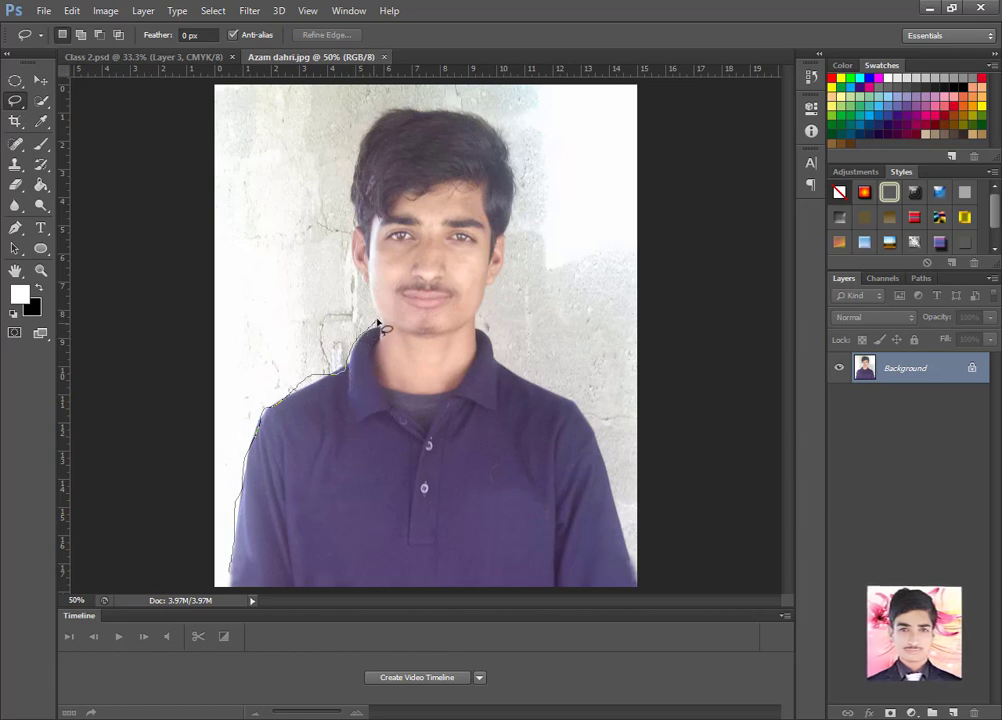
{"action": "mouse_move", "coordinate": [378, 323]}
{"action": "left_mouse_down"}
{"action": "mouse_move", "coordinate": [348, 284]}
{"action": "mouse_move", "coordinate": [352, 196]}
{"action": "left_mouse_up"}
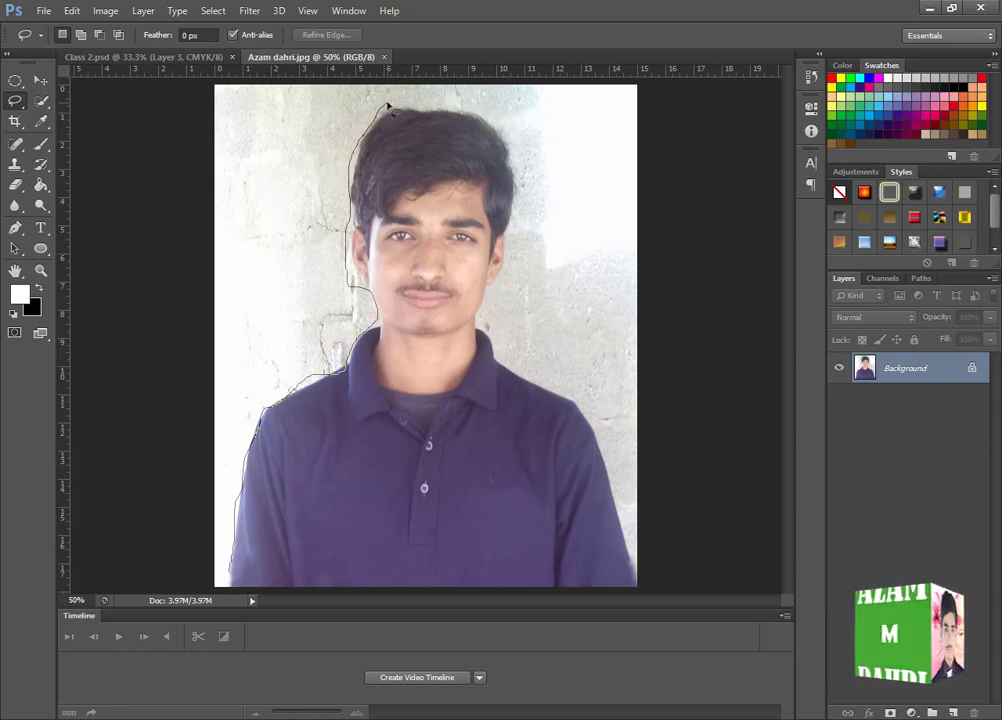
{"action": "mouse_move", "coordinate": [416, 105]}
{"action": "left_mouse_down"}
{"action": "mouse_move", "coordinate": [495, 118]}
{"action": "mouse_move", "coordinate": [519, 154]}
{"action": "mouse_move", "coordinate": [517, 255]}
{"action": "mouse_move", "coordinate": [501, 267]}
{"action": "mouse_move", "coordinate": [484, 321]}
{"action": "mouse_move", "coordinate": [490, 339]}
{"action": "mouse_move", "coordinate": [587, 414]}
{"action": "mouse_move", "coordinate": [614, 475]}
{"action": "mouse_move", "coordinate": [633, 592]}
{"action": "mouse_move", "coordinate": [232, 588]}
{"action": "left_mouse_up"}
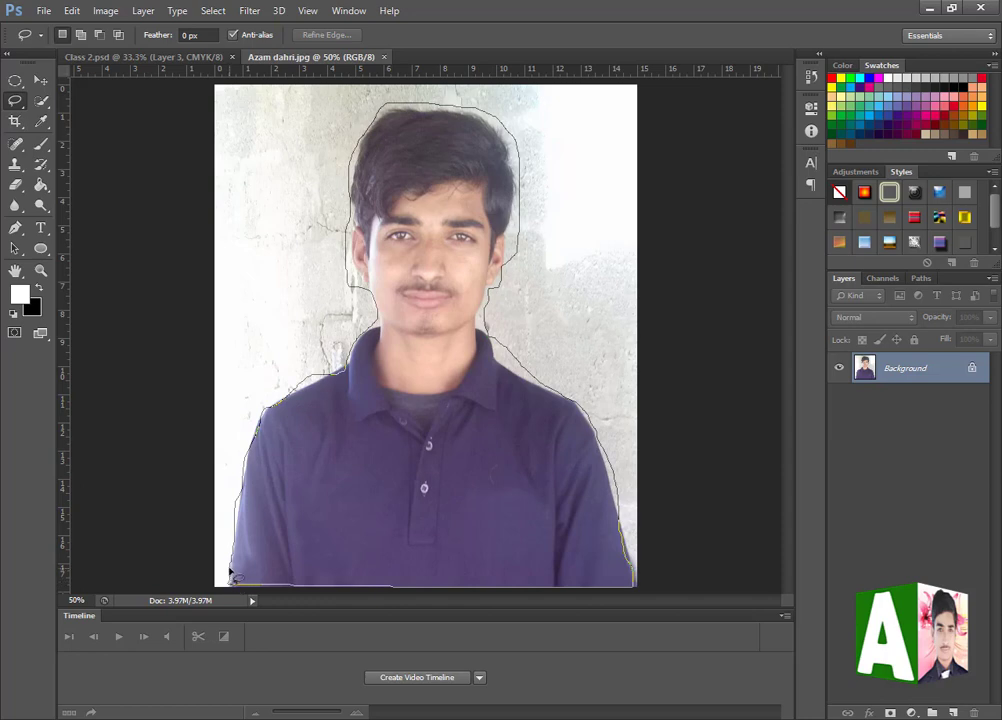
{"action": "left_click_drag", "start_coordinate": [231, 573], "coordinate": [230, 578]}
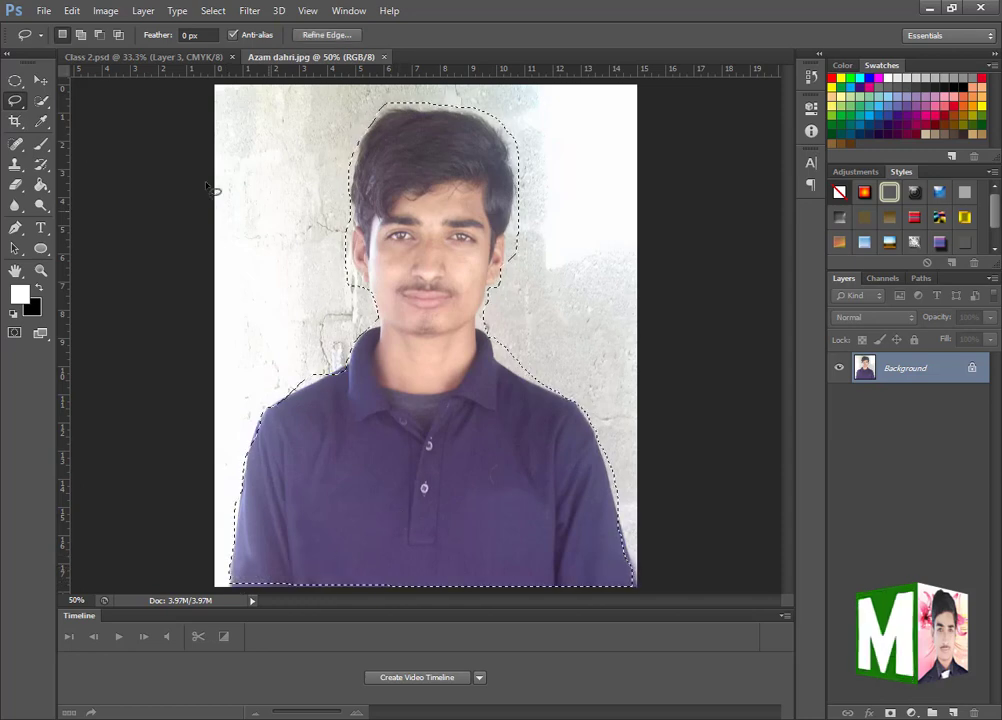
- Move the lasso-selected man slightly down on the background, undo the move, and deselect
{"action": "key", "text": "v"}
{"action": "mouse_move", "coordinate": [474, 443]}
{"action": "left_mouse_down"}
{"action": "mouse_move", "coordinate": [463, 499]}
{"action": "mouse_move", "coordinate": [539, 436]}
{"action": "mouse_move", "coordinate": [555, 521]}
{"action": "mouse_move", "coordinate": [530, 512]}
{"action": "left_mouse_up"}
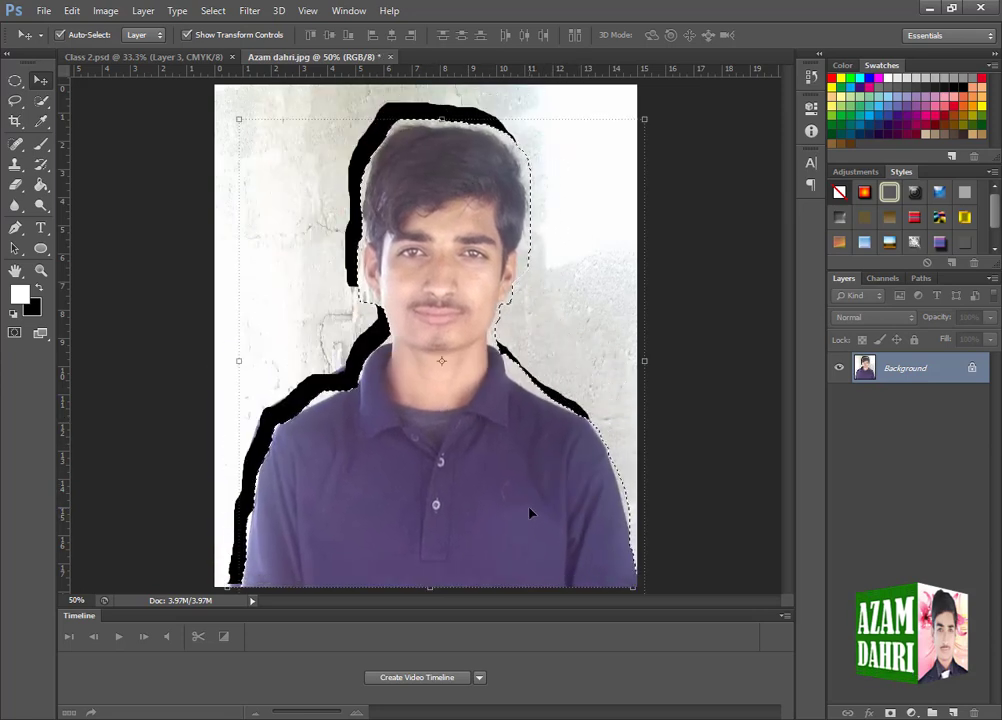
{"action": "key", "text": "ctrl+z"}
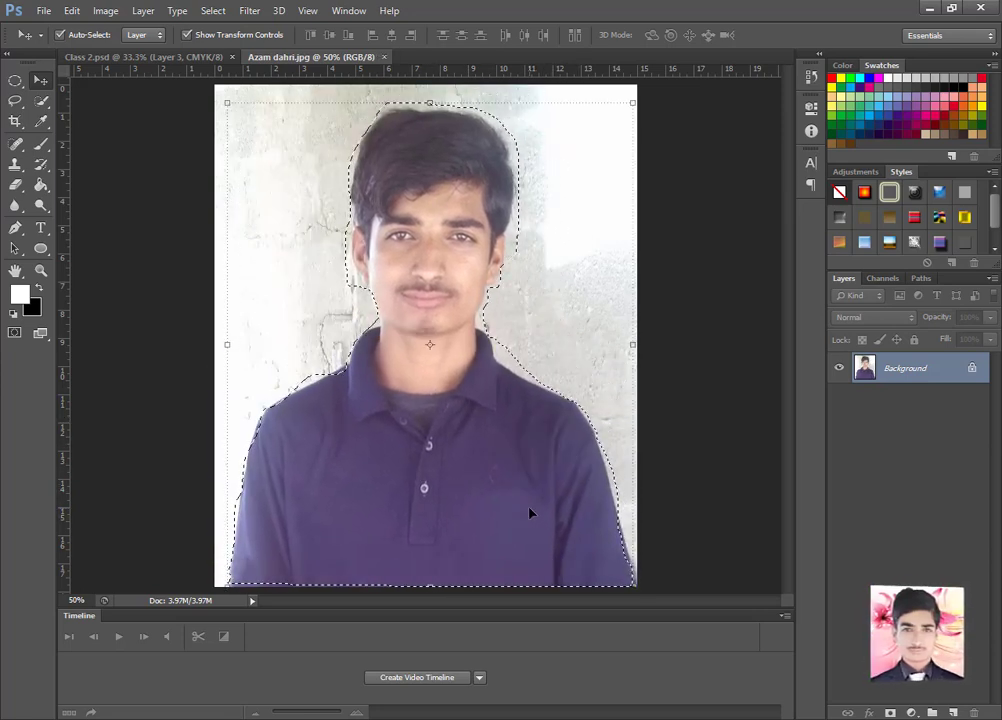
{"action": "key", "text": "ctrl+d"}
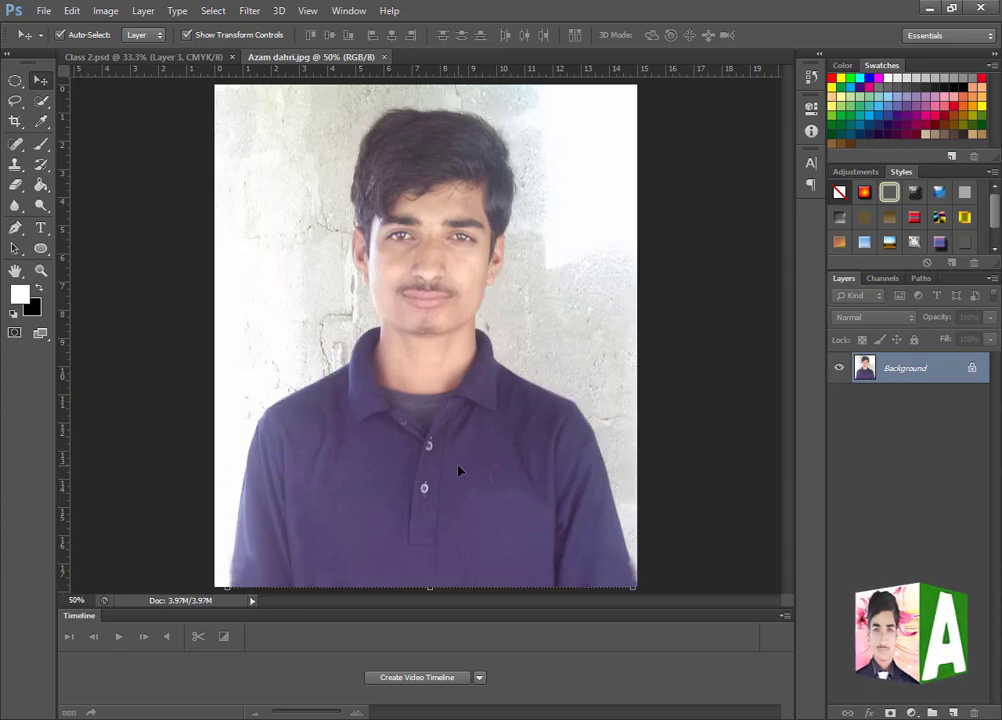
- Draw a closed Polygonal Lasso selection with straight segments roughly around the man's shirt and neck
{"action": "left_click_drag", "start_coordinate": [15, 100], "coordinate": [72, 119]}
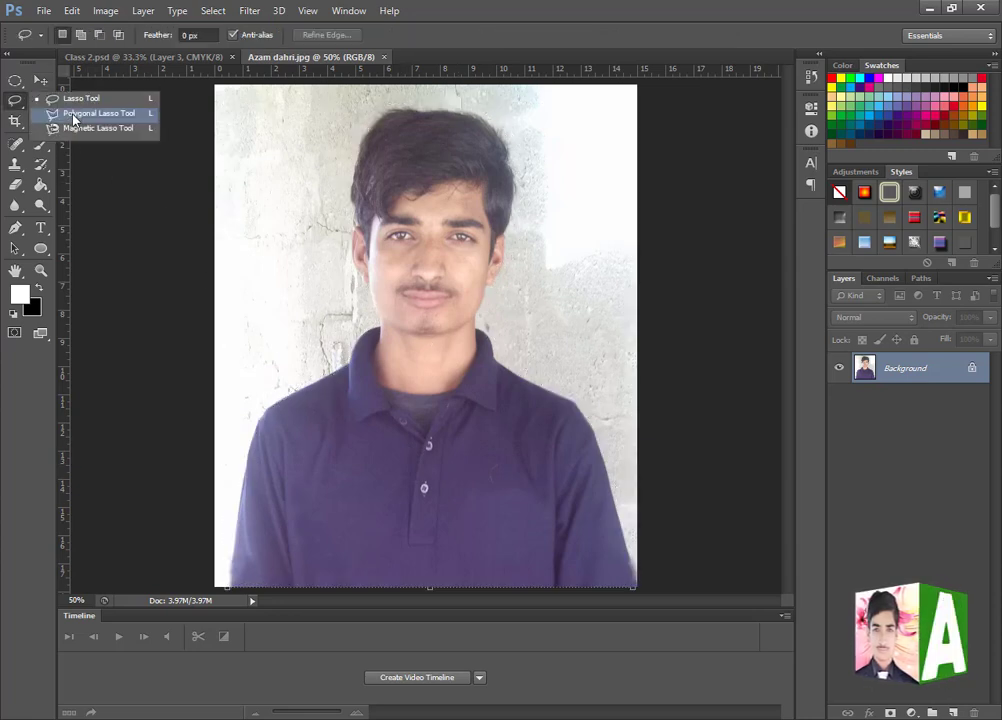
{"action": "left_click", "coordinate": [72, 116]}
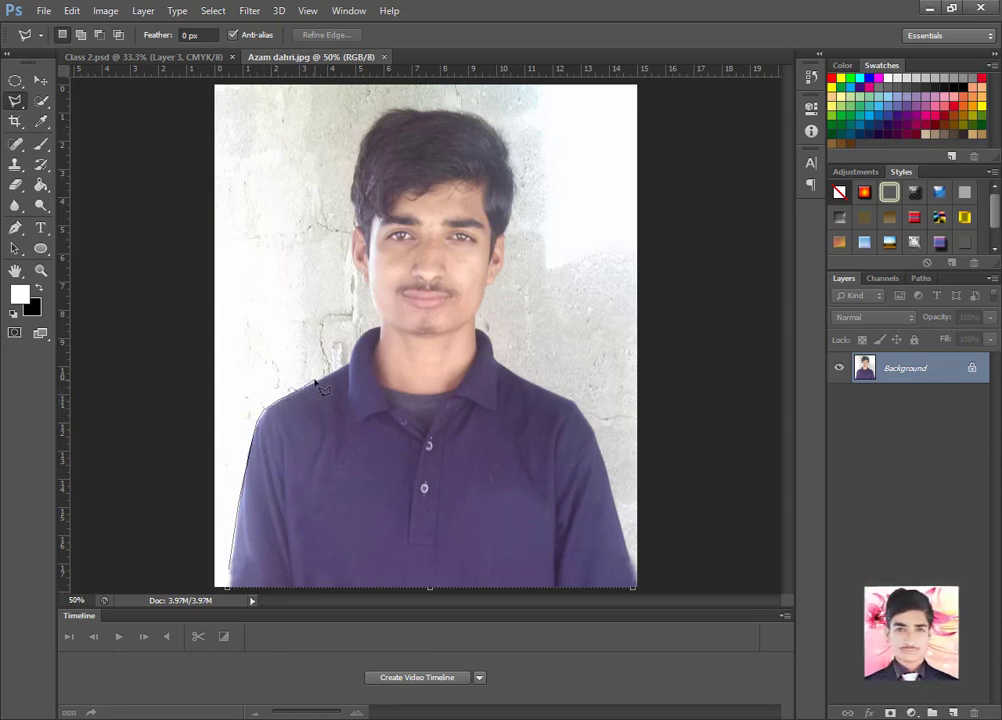
{"action": "left_click", "coordinate": [376, 318]}
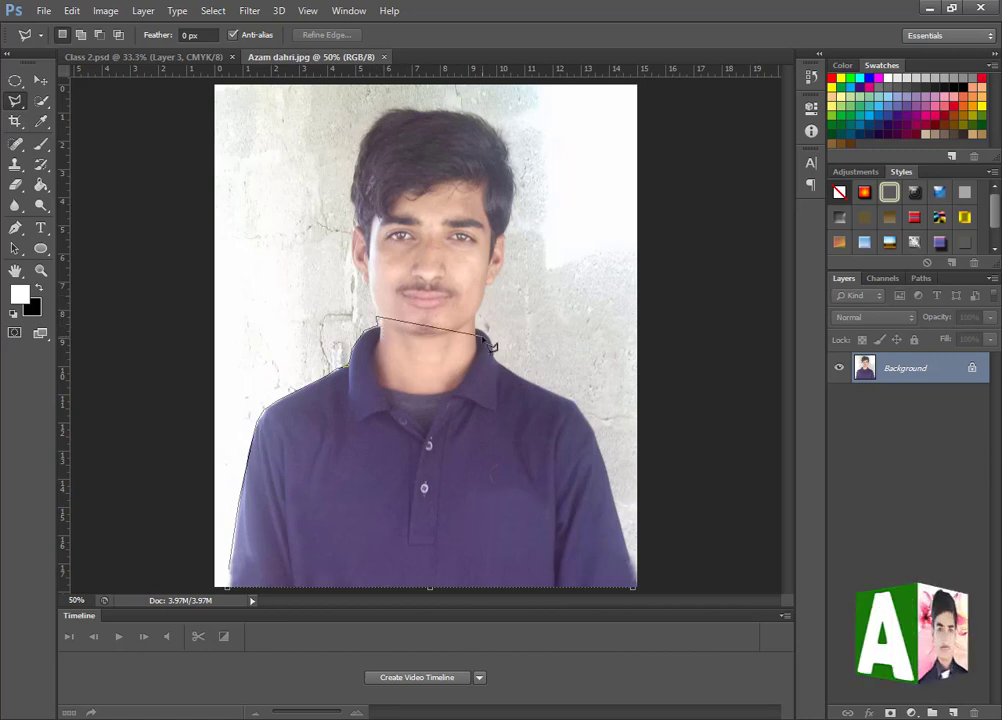
{"action": "left_click", "coordinate": [557, 352]}
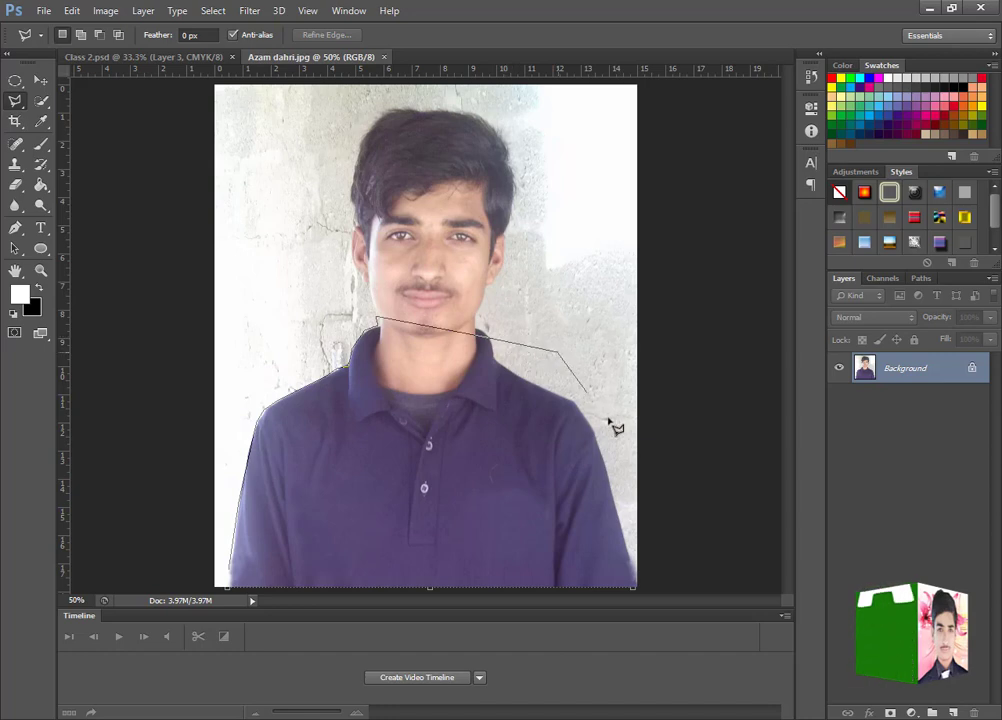
{"action": "left_click", "coordinate": [617, 477]}
{"action": "left_click", "coordinate": [621, 548]}
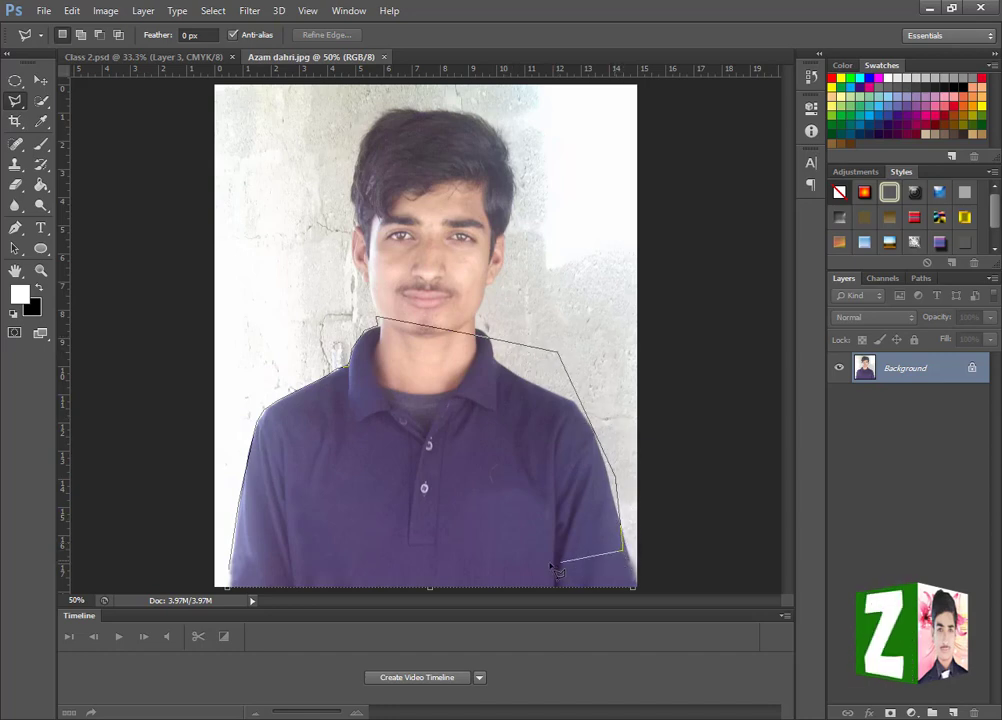
{"action": "left_click", "coordinate": [497, 565]}
{"action": "left_click", "coordinate": [231, 568]}
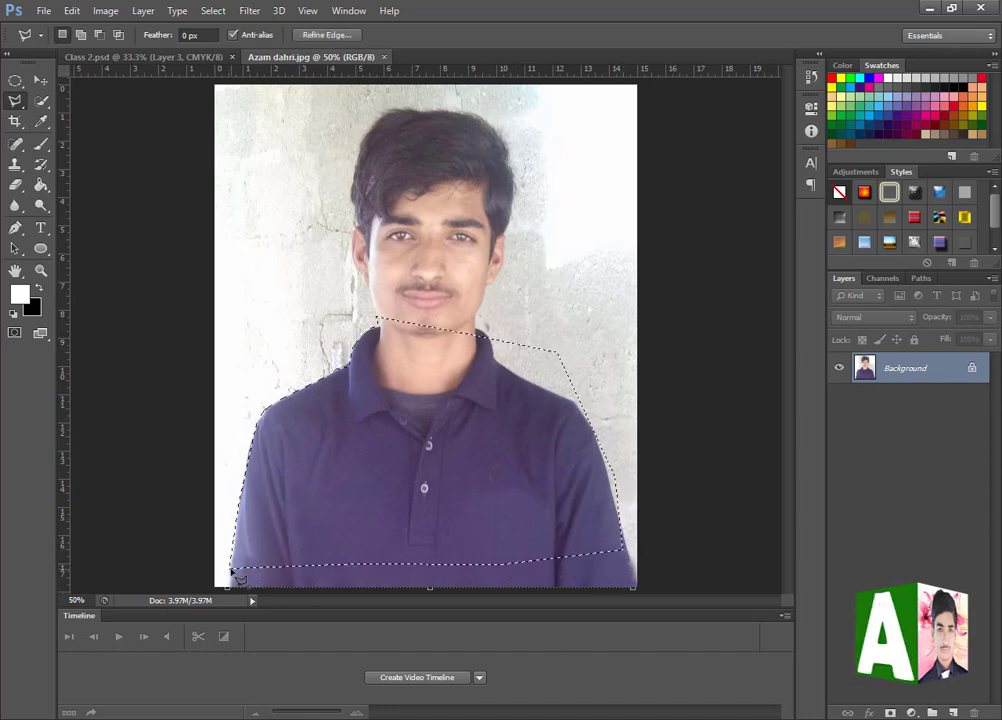
- Move the polygon-selected shirt area slightly up, undo the move, and clear the selection
{"action": "left_click", "coordinate": [40, 80]}
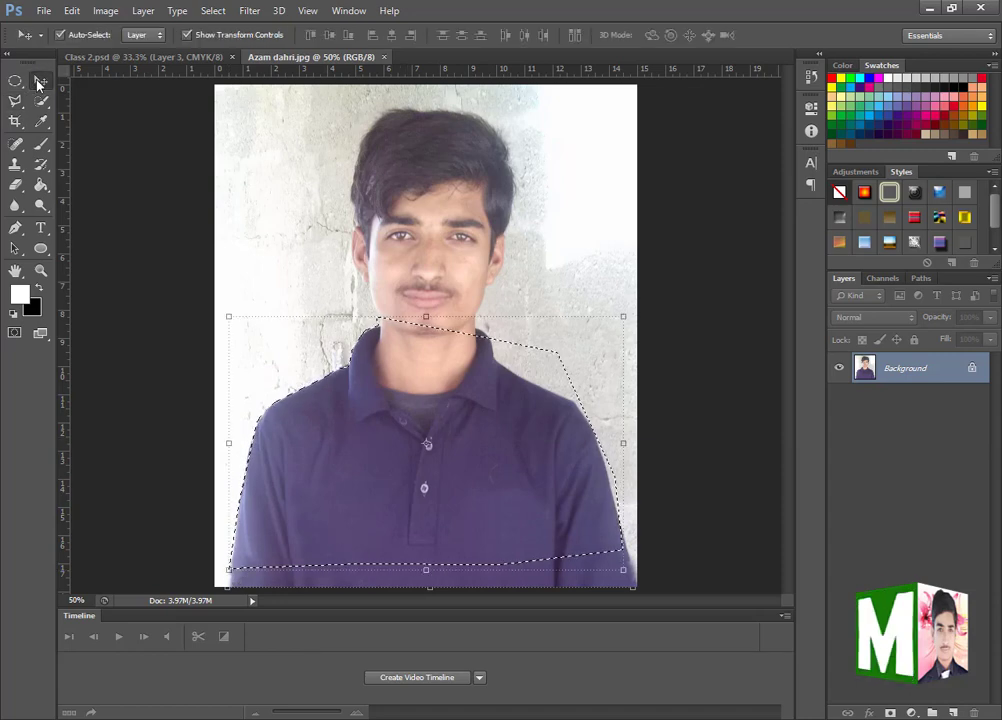
{"action": "left_click_drag", "start_coordinate": [465, 522], "coordinate": [453, 474]}
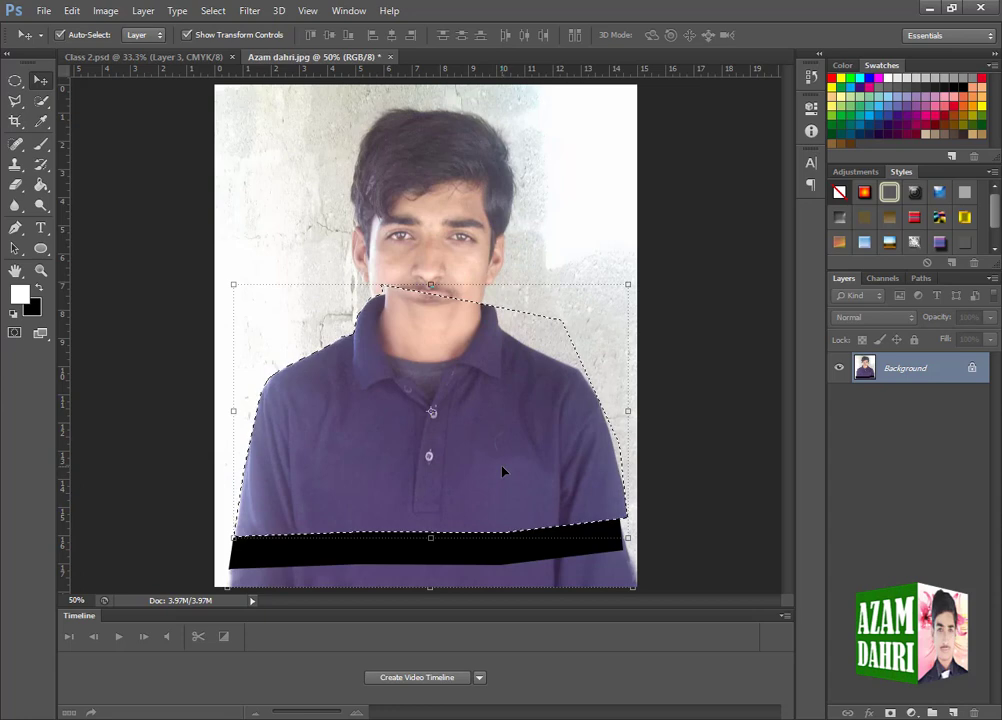
{"action": "key", "text": "ctrl+z"}
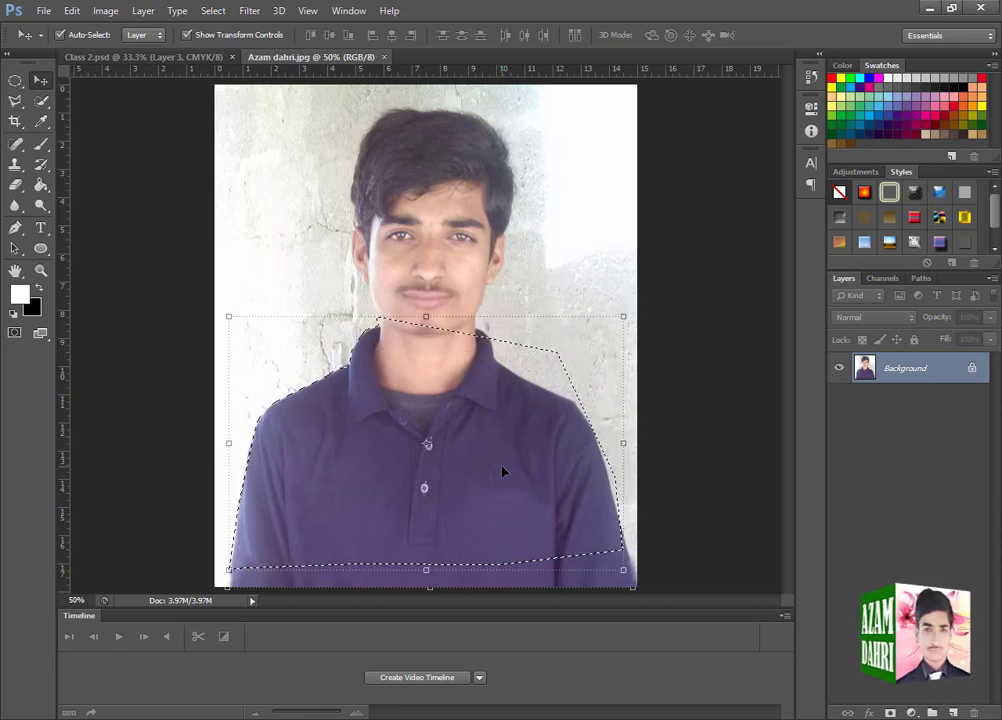
{"action": "key", "text": "ctrl+d"}
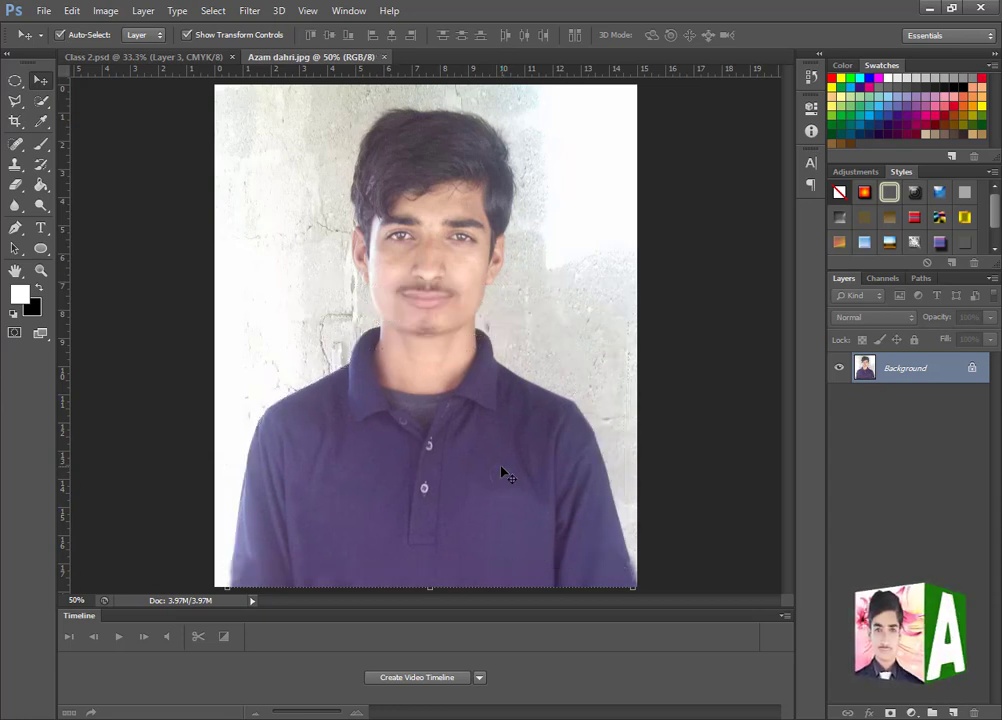
- Outline the man's entire figure with the Magnetic Lasso Tool, closing the selection at its starting point beside the lower sleeve
{"action": "left_click", "coordinate": [15, 100]}
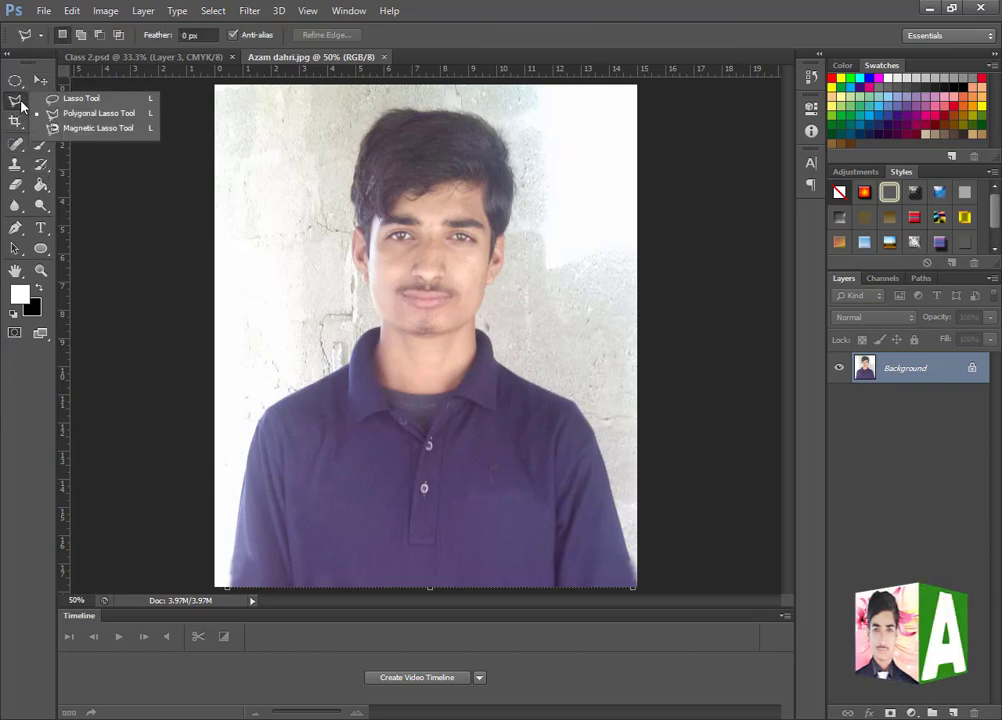
{"action": "left_click", "coordinate": [63, 129]}
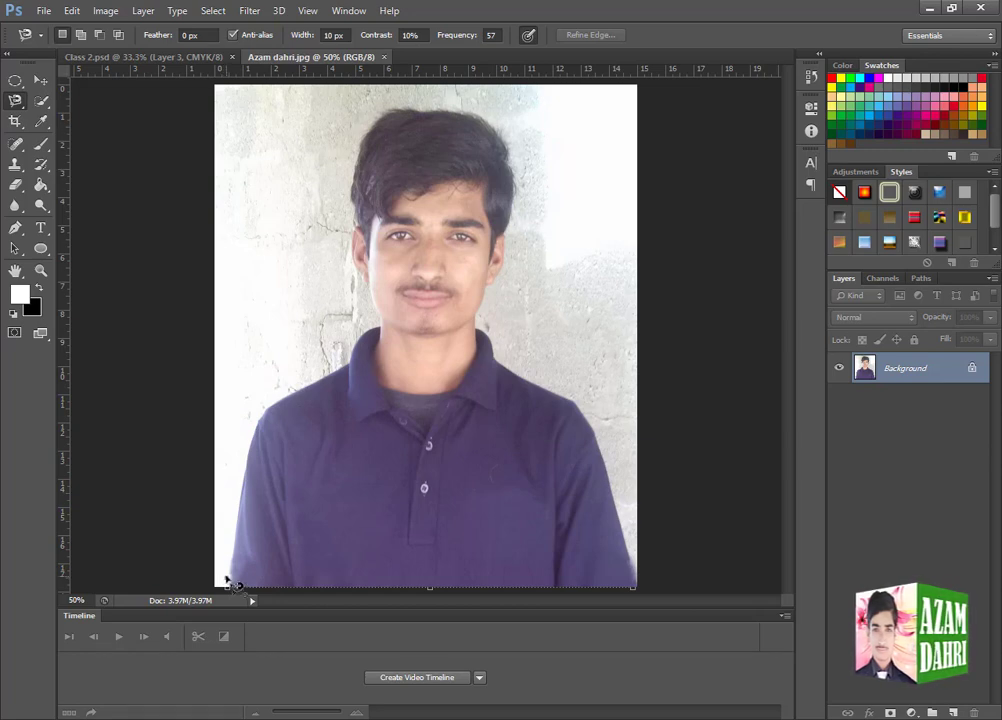
{"action": "left_click", "coordinate": [228, 576]}
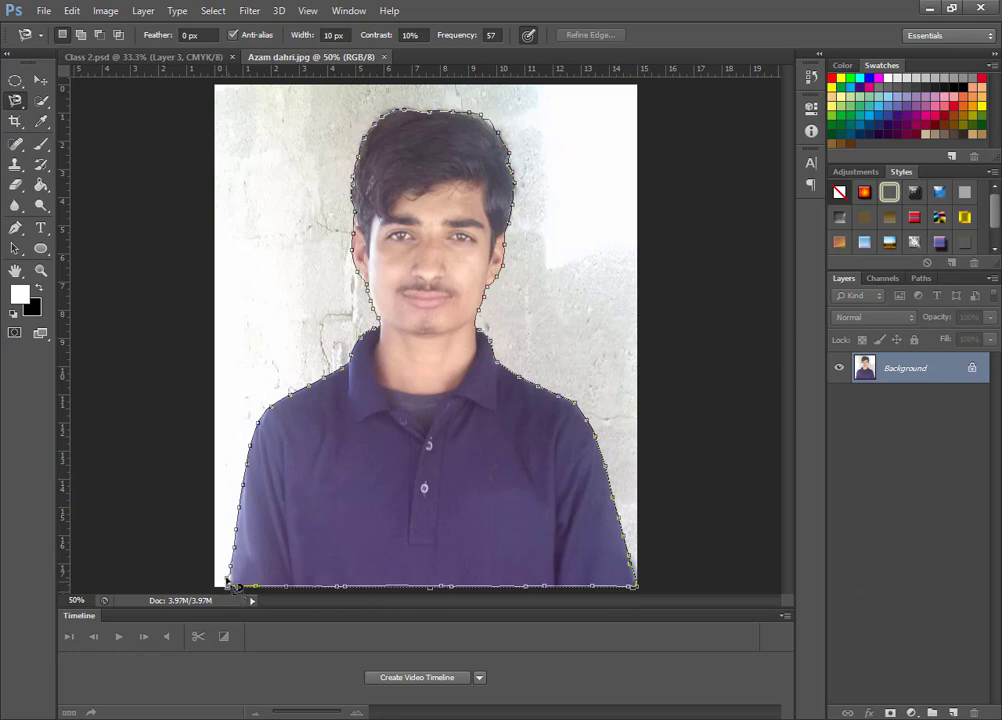
{"action": "left_click", "coordinate": [228, 578]}
- Copy the selected man onto a new layer and hide the Background layer
{"action": "key", "text": "v"}
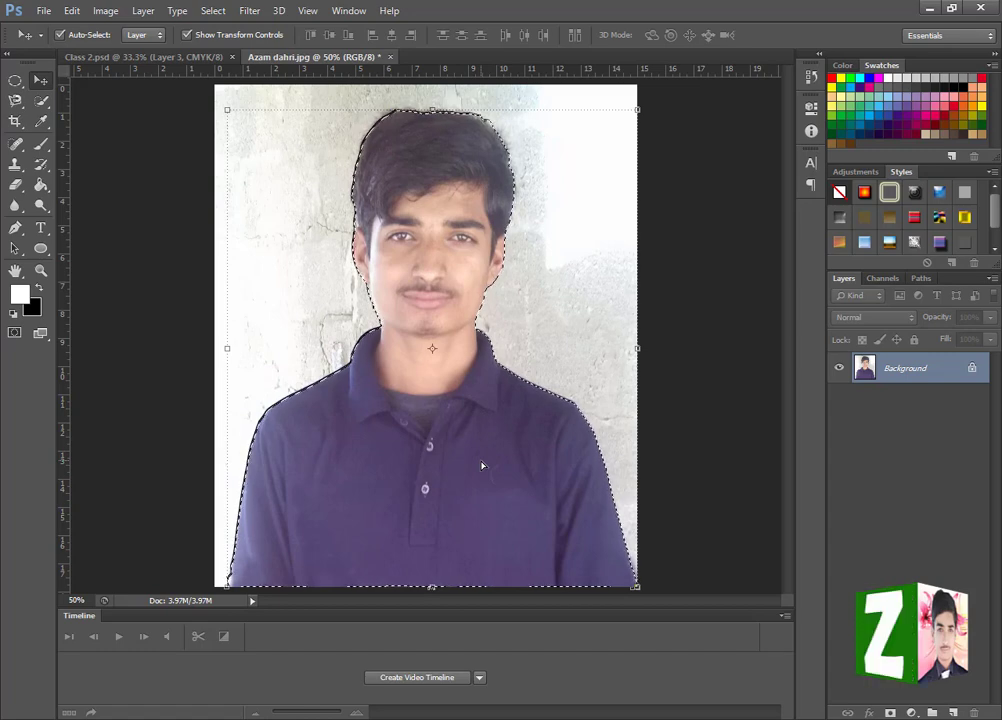
{"action": "key", "text": "ctrl+j"}
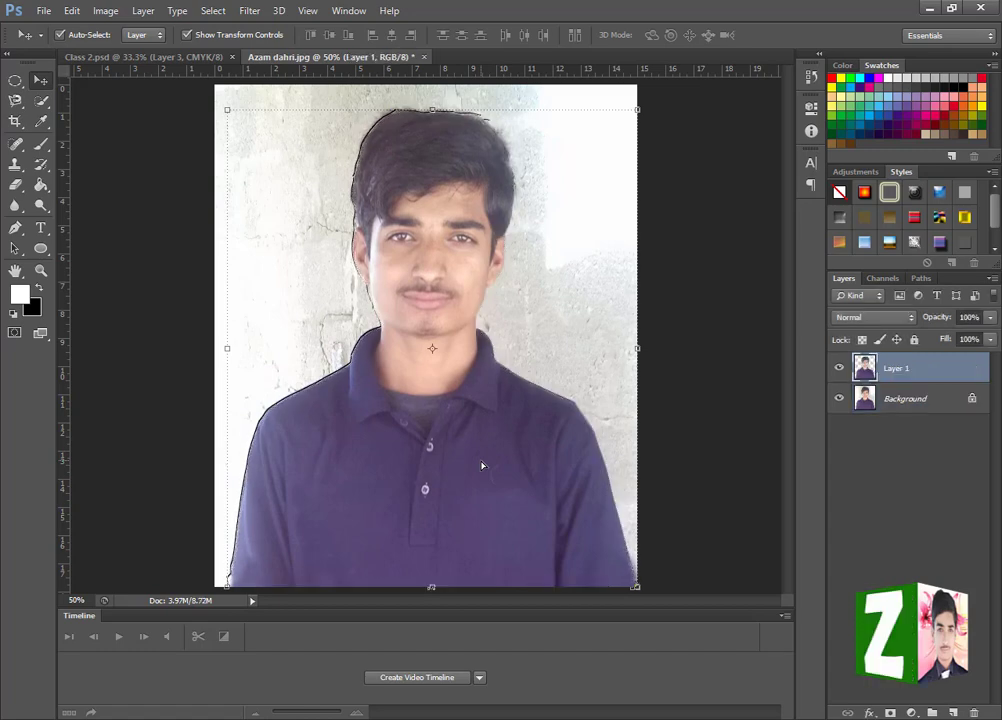
{"action": "left_click", "coordinate": [836, 402]}
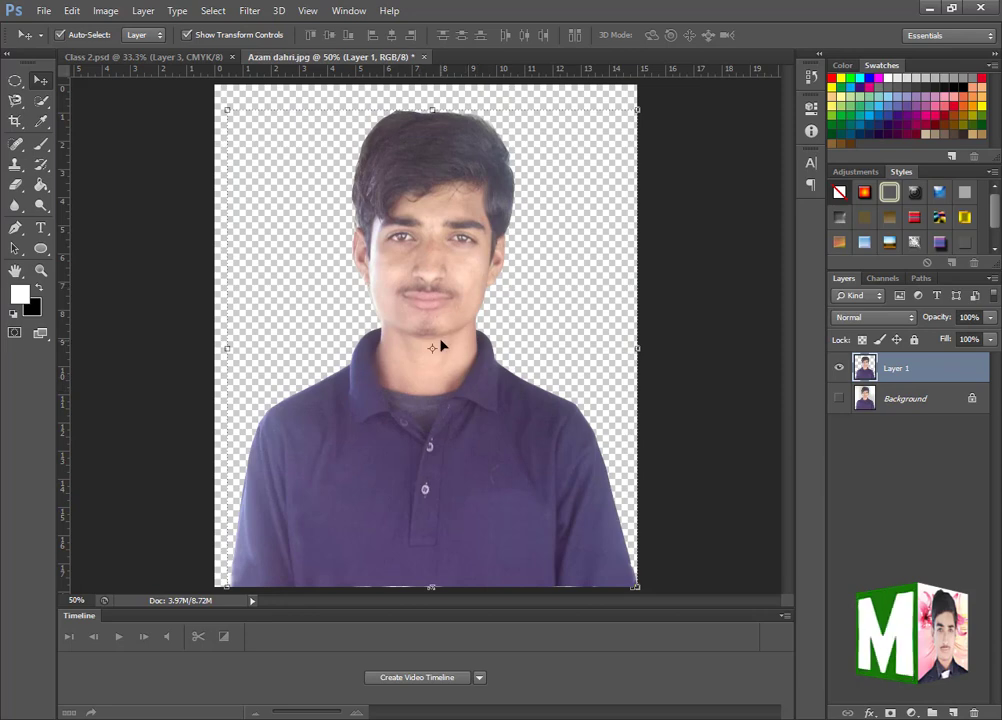
- Undo the layer copy and revert the photo to its original opening snapshot in the history
{"action": "key", "text": "ctrl+alt+z"}
{"action": "key", "text": "ctrl+alt+z"}
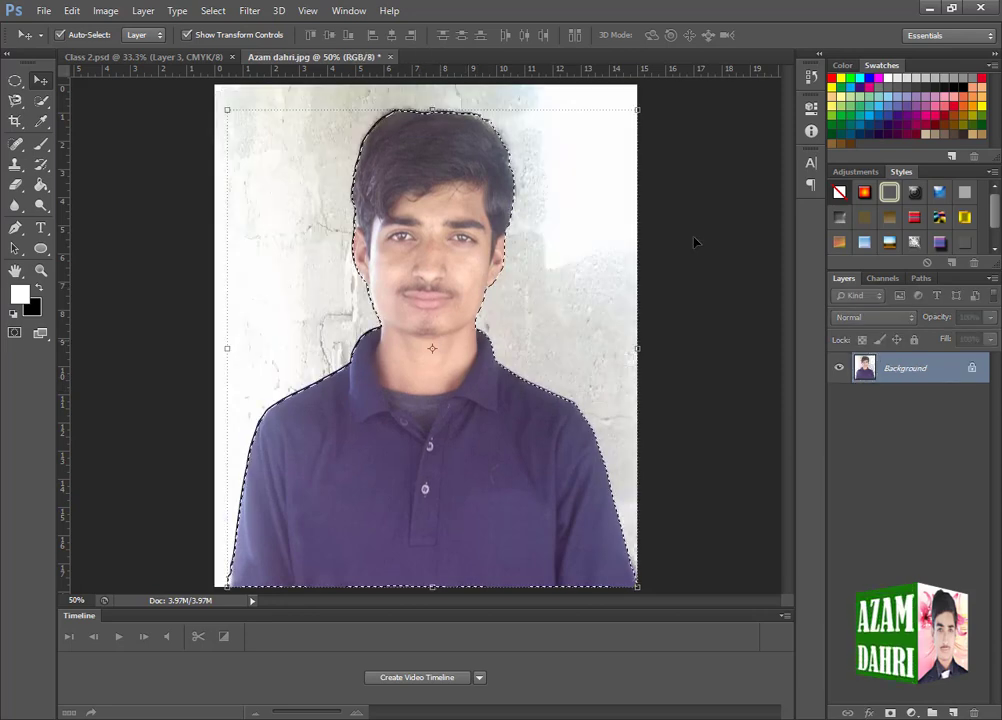
{"action": "left_click", "coordinate": [811, 76]}
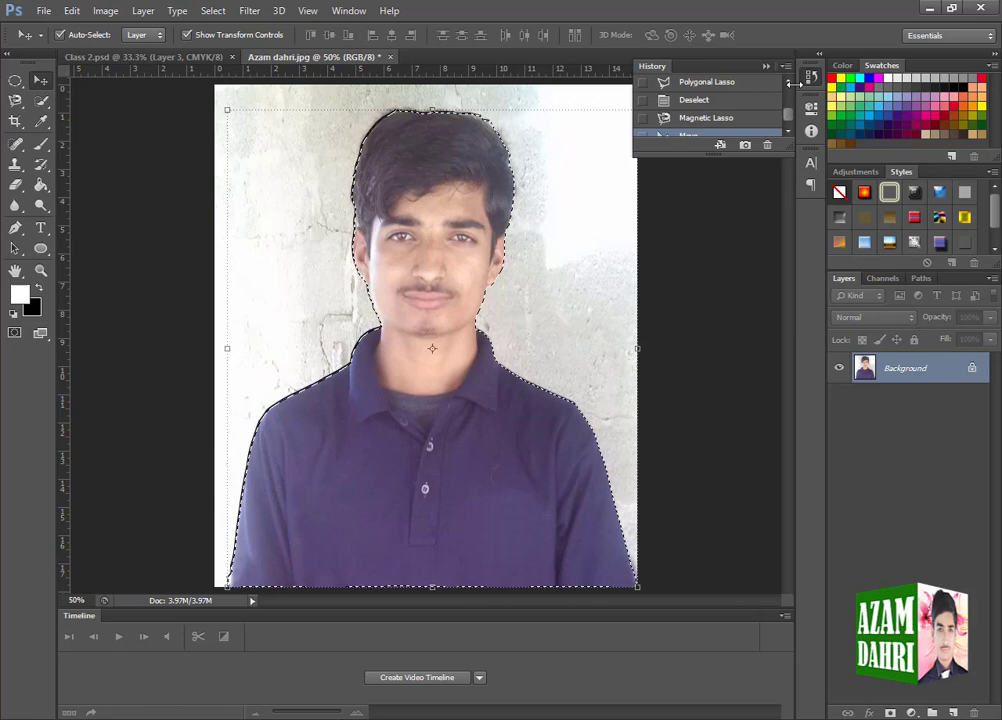
{"action": "scroll", "coordinate": [731, 93], "scroll_direction": "up", "scroll_amount": 5}
{"action": "left_click", "coordinate": [731, 90]}
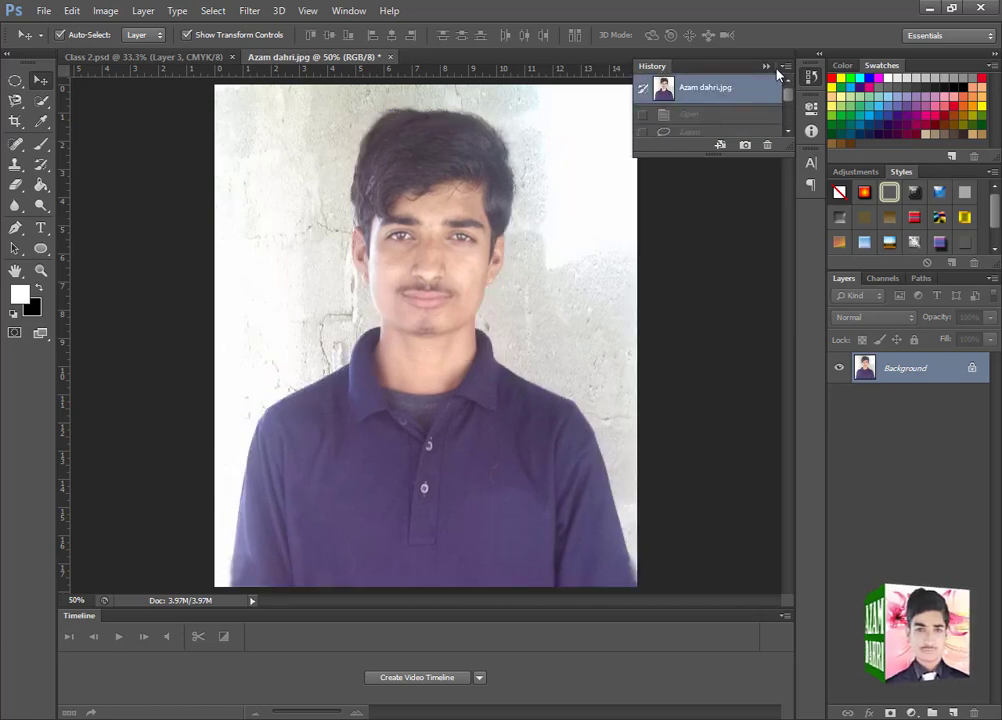
{"action": "left_click", "coordinate": [769, 67]}
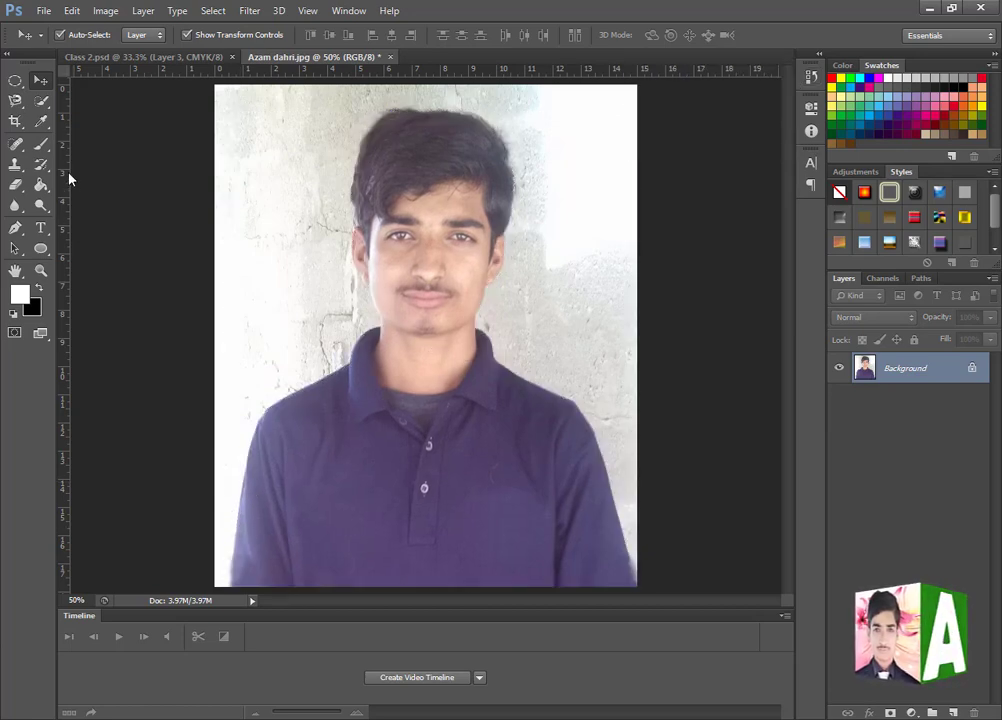
- Select the man's shirt, face and hair by painting over them with the Quick Selection Tool at brush size 62
{"action": "left_click", "coordinate": [33, 104]}
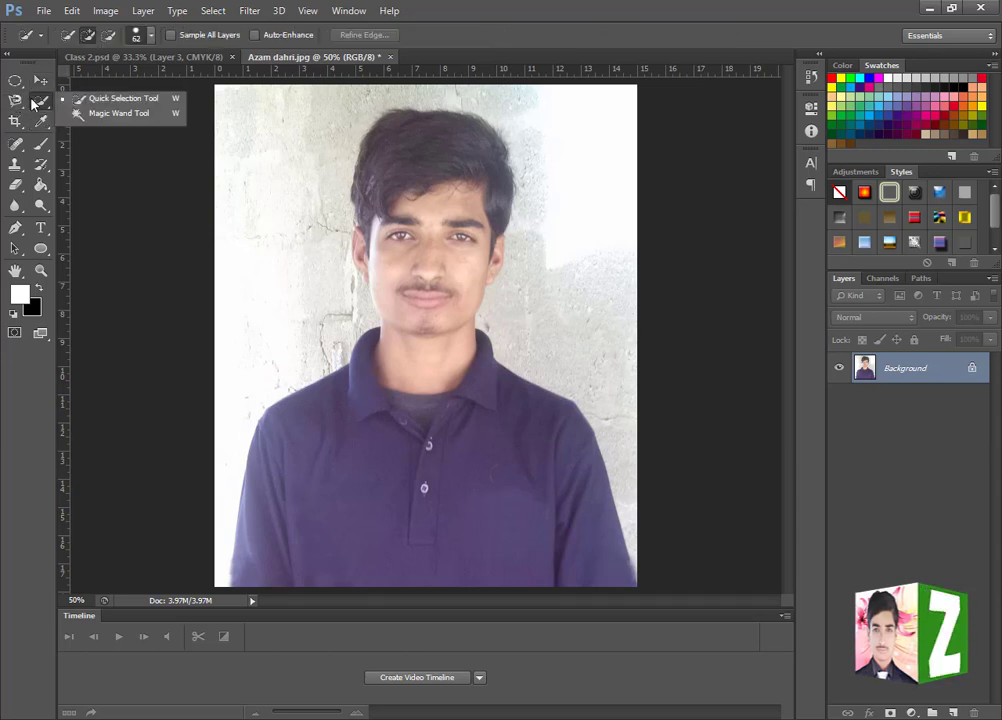
{"action": "left_click", "coordinate": [101, 105]}
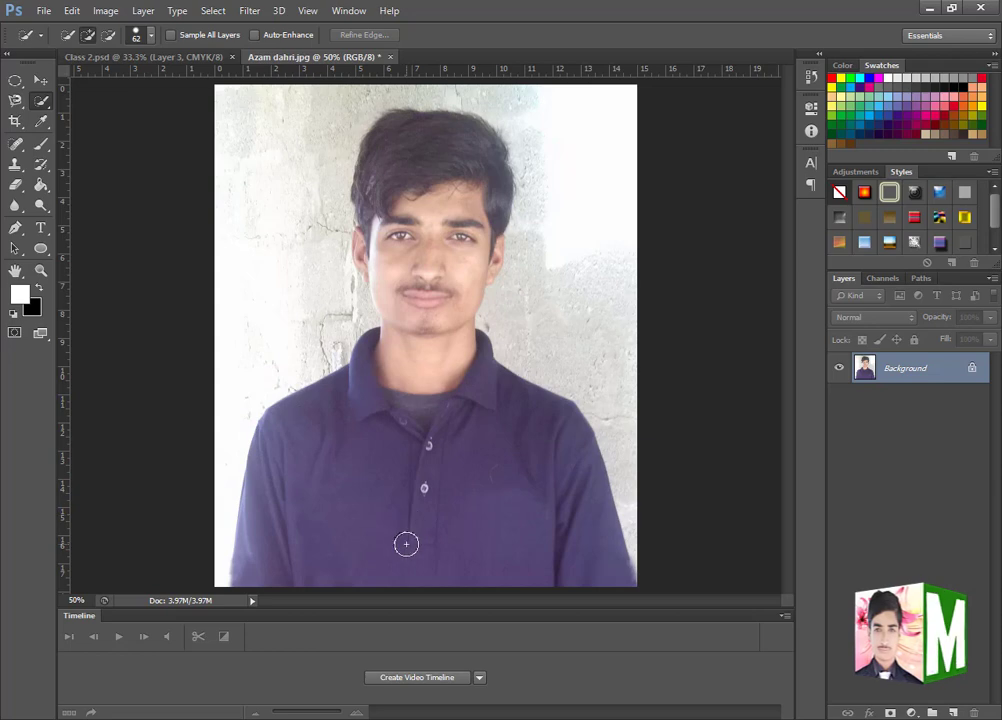
{"action": "mouse_move", "coordinate": [406, 544]}
{"action": "left_mouse_down"}
{"action": "mouse_move", "coordinate": [421, 530]}
{"action": "mouse_move", "coordinate": [442, 561]}
{"action": "mouse_move", "coordinate": [430, 430]}
{"action": "mouse_move", "coordinate": [388, 302]}
{"action": "mouse_move", "coordinate": [419, 256]}
{"action": "mouse_move", "coordinate": [405, 190]}
{"action": "mouse_move", "coordinate": [432, 170]}
{"action": "mouse_move", "coordinate": [488, 250]}
{"action": "mouse_move", "coordinate": [366, 251]}
{"action": "left_mouse_up"}
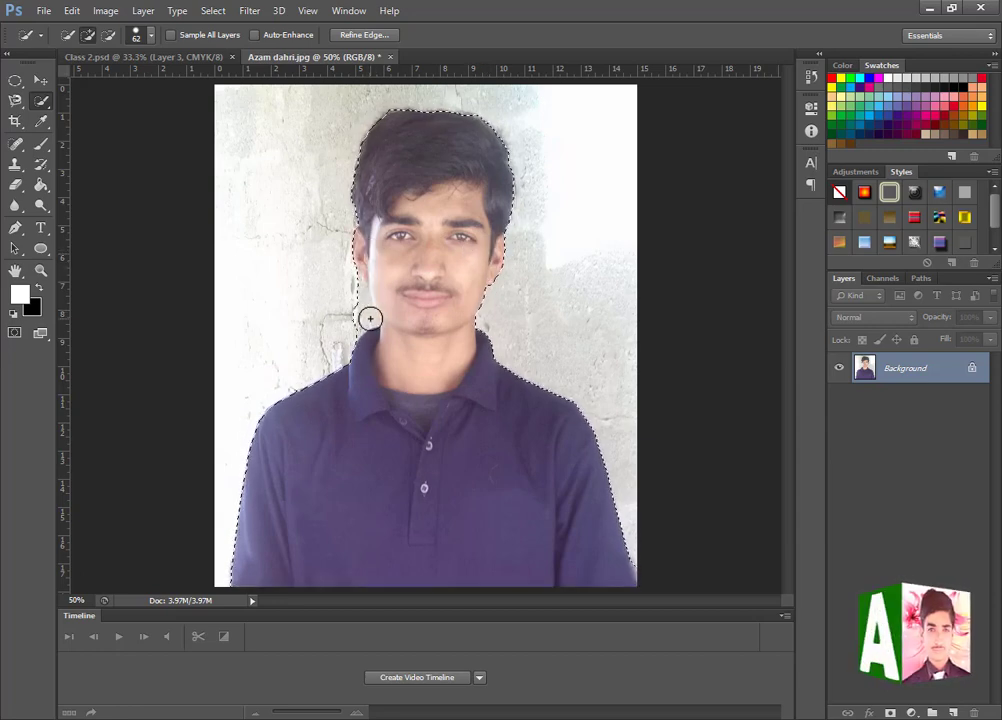
- Subtract the wall area between the ear, jaw and collar from the selection with the Quick Selection Tool at brush size 62
{"action": "scroll", "coordinate": [342, 306], "scroll_direction": "up", "scroll_amount": 6}
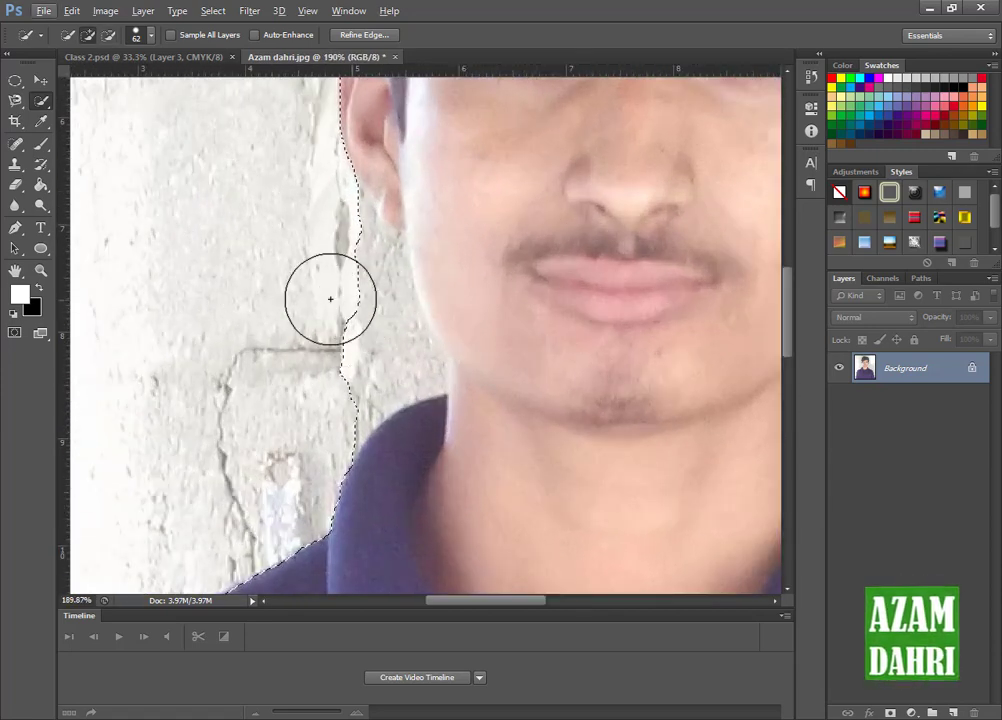
{"action": "left_click", "coordinate": [108, 34]}
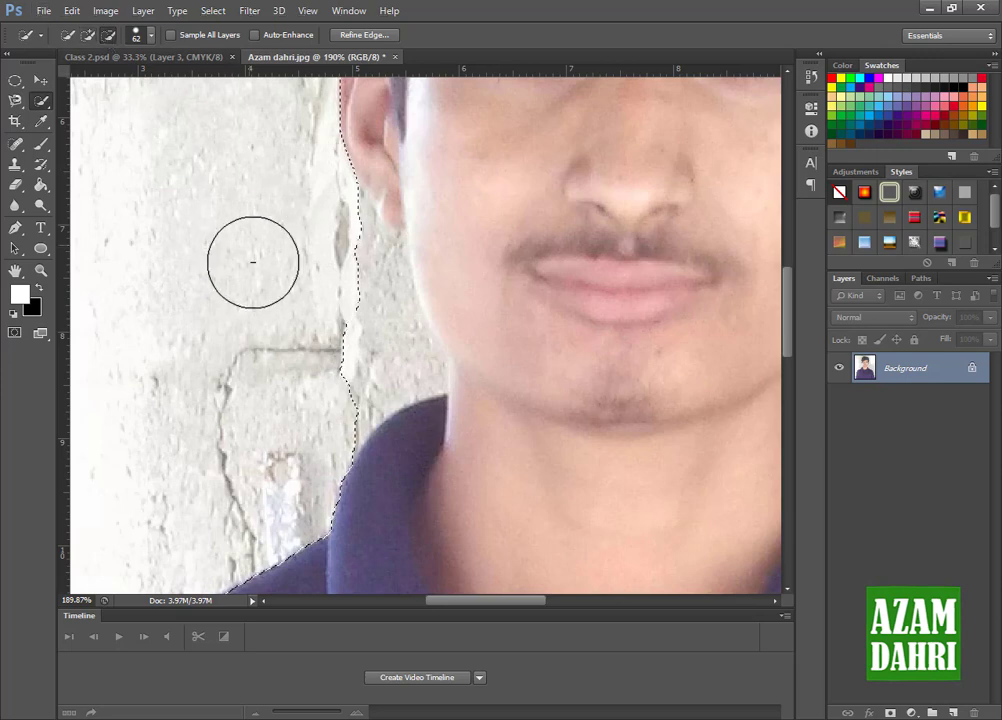
{"action": "mouse_move", "coordinate": [341, 340]}
{"action": "left_mouse_down"}
{"action": "mouse_move", "coordinate": [339, 310]}
{"action": "mouse_move", "coordinate": [340, 256]}
{"action": "mouse_move", "coordinate": [322, 219]}
{"action": "left_mouse_up"}
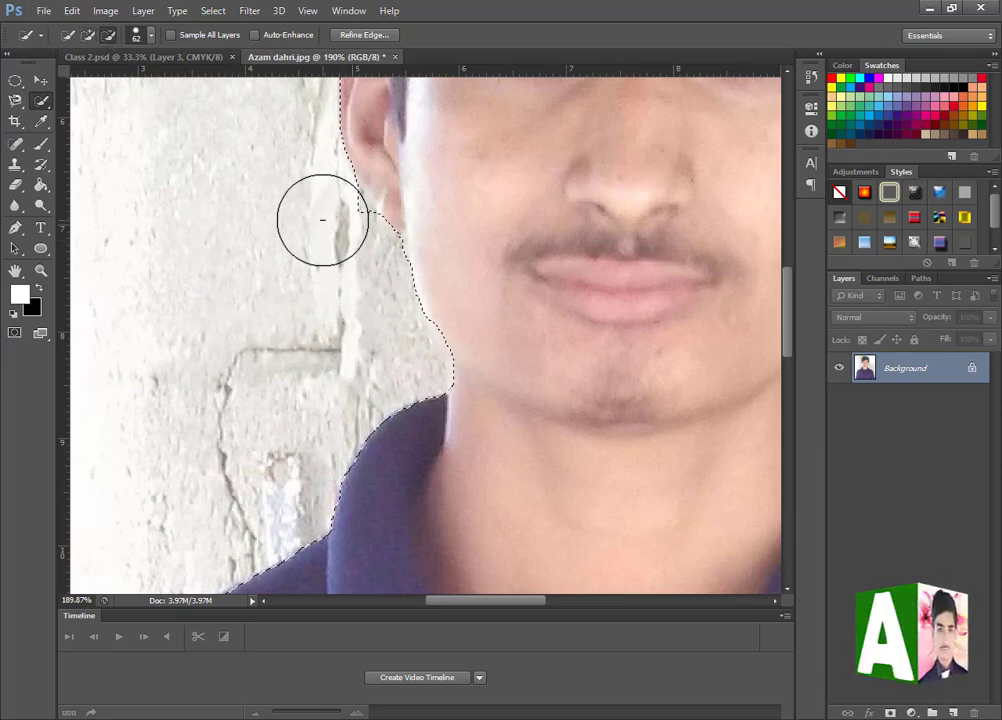
{"action": "left_click", "coordinate": [88, 34]}
{"action": "mouse_move", "coordinate": [539, 280]}
{"action": "left_mouse_down"}
{"action": "mouse_move", "coordinate": [470, 331]}
{"action": "mouse_move", "coordinate": [420, 324]}
{"action": "mouse_move", "coordinate": [430, 299]}
{"action": "left_mouse_up"}
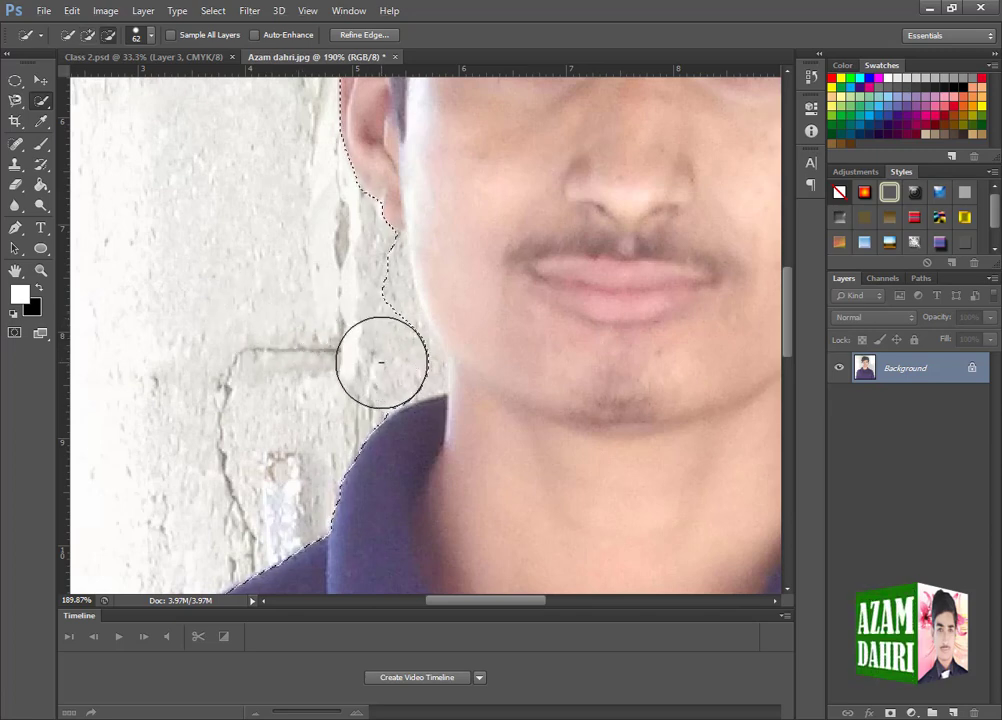
{"action": "left_click_drag", "start_coordinate": [391, 363], "coordinate": [357, 280]}
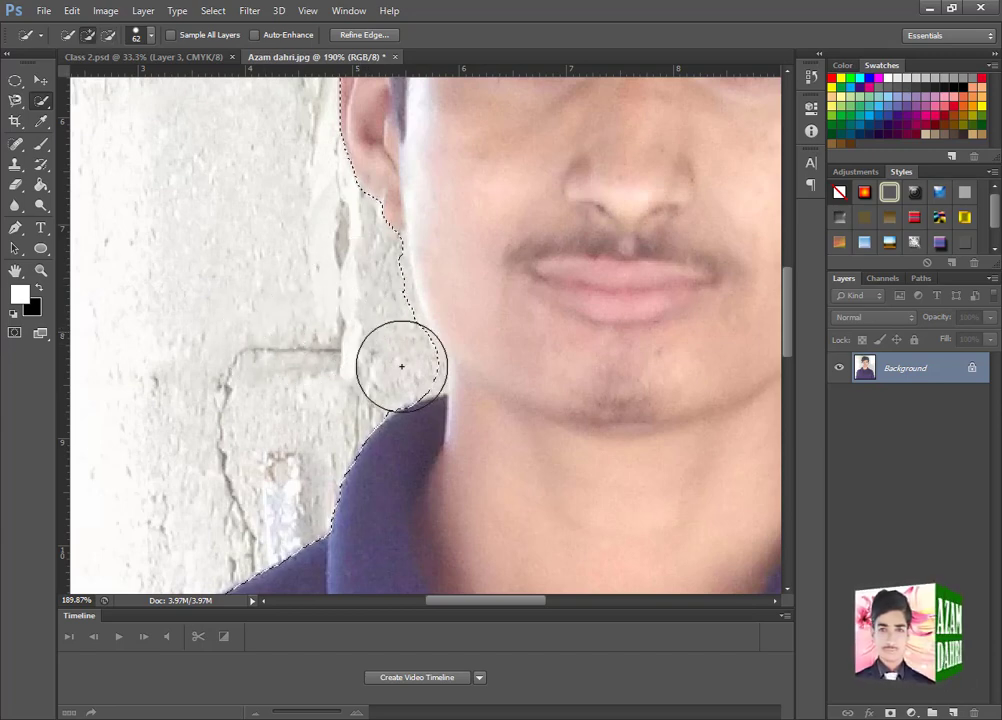
{"action": "left_click_drag", "start_coordinate": [392, 362], "coordinate": [363, 279]}
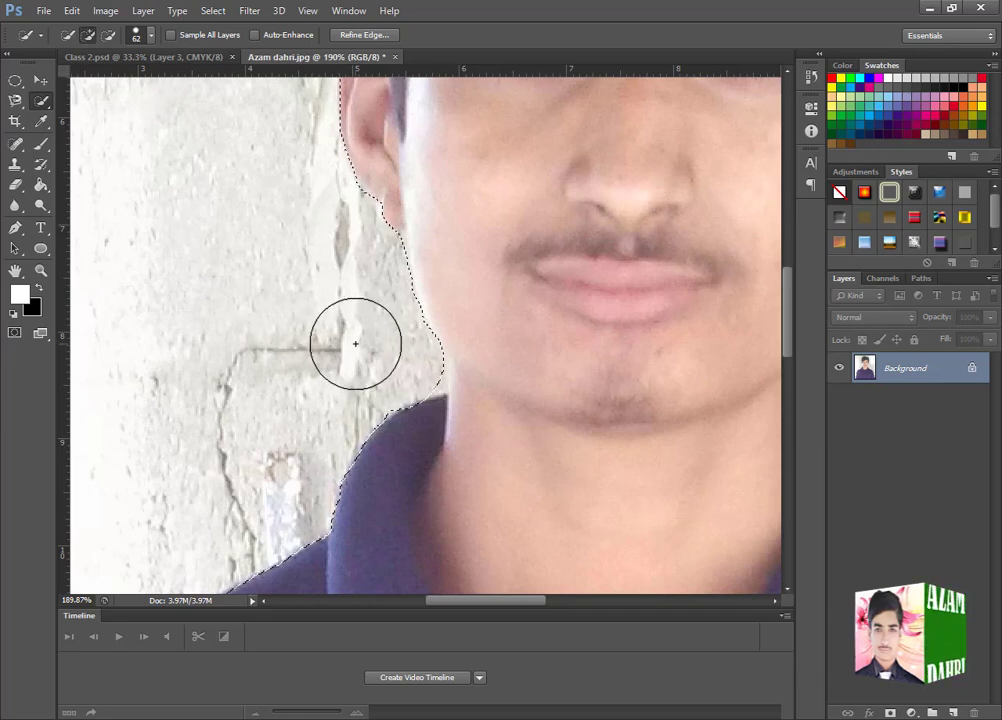
- Subtract part of the cheek beside the mouth and add it back so the selection follows the jawline
{"action": "left_click_drag", "start_coordinate": [409, 313], "coordinate": [435, 288]}
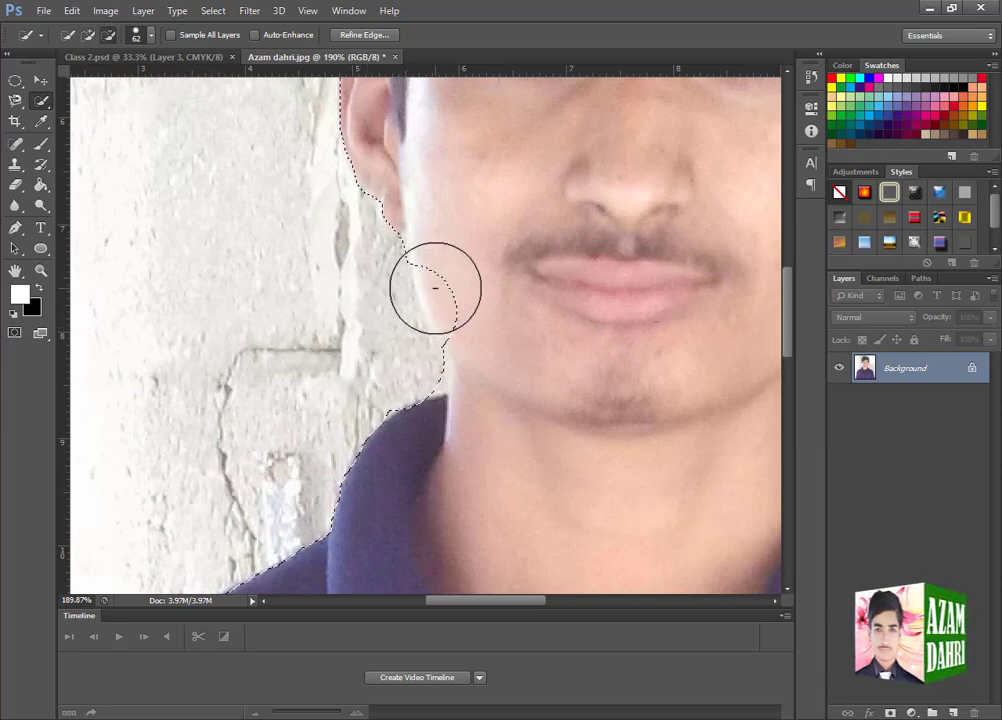
{"action": "left_click_drag", "start_coordinate": [447, 351], "coordinate": [526, 224]}
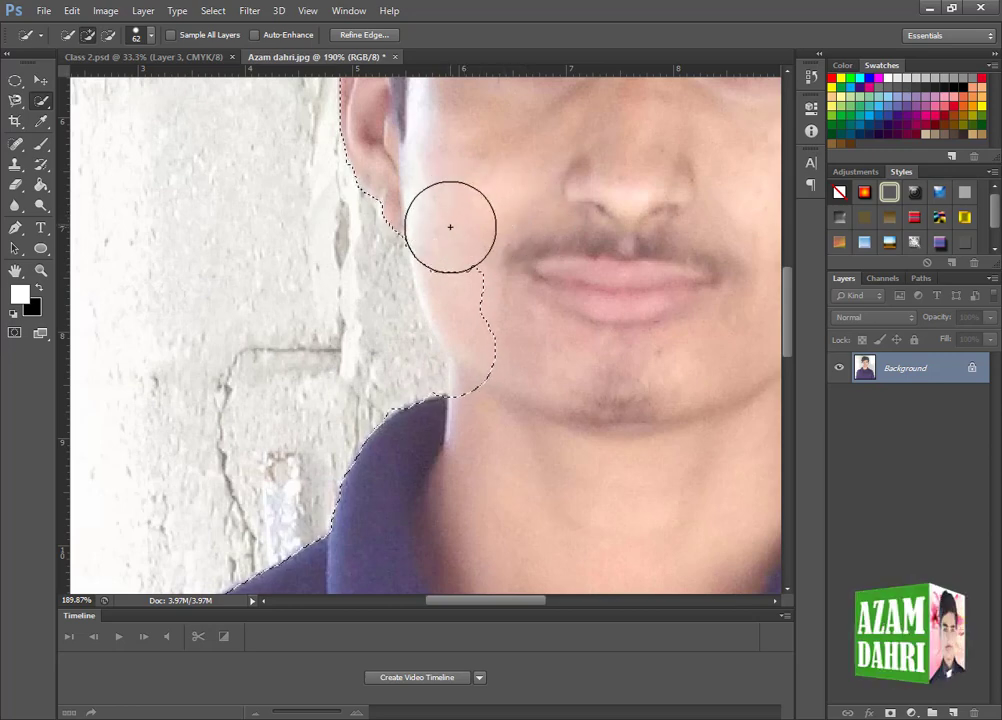
{"action": "left_click_drag", "start_coordinate": [450, 227], "coordinate": [502, 381]}
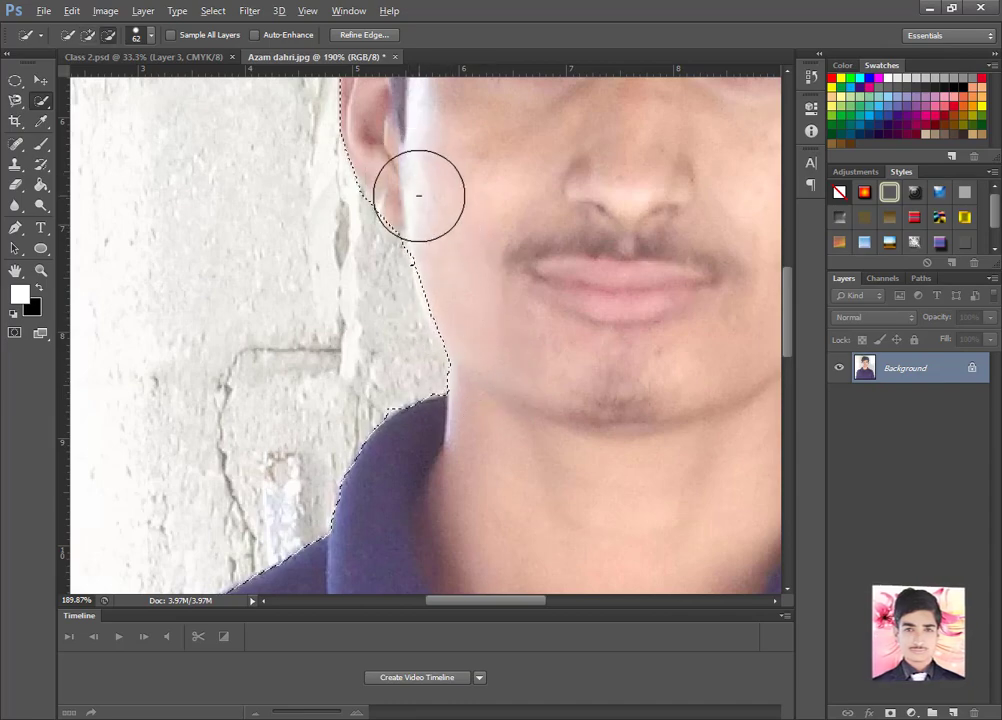
- Copy the refined selection of the man onto a new layer and hide the Background layer
{"action": "scroll", "coordinate": [419, 195], "scroll_direction": "down", "scroll_amount": 5}
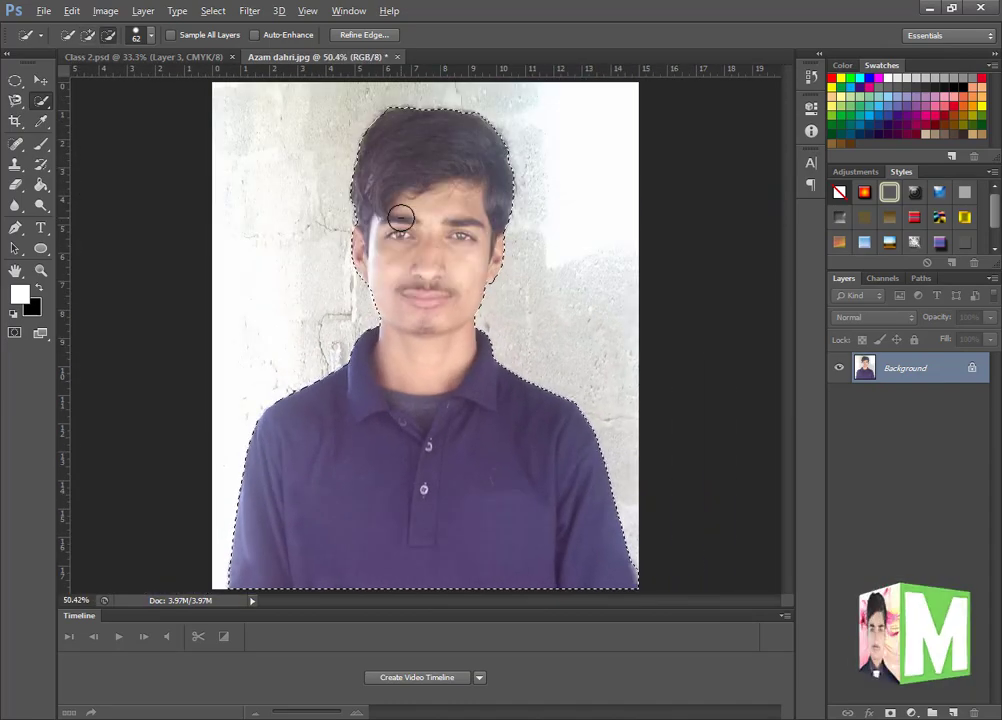
{"action": "key", "text": "ctrl+j"}
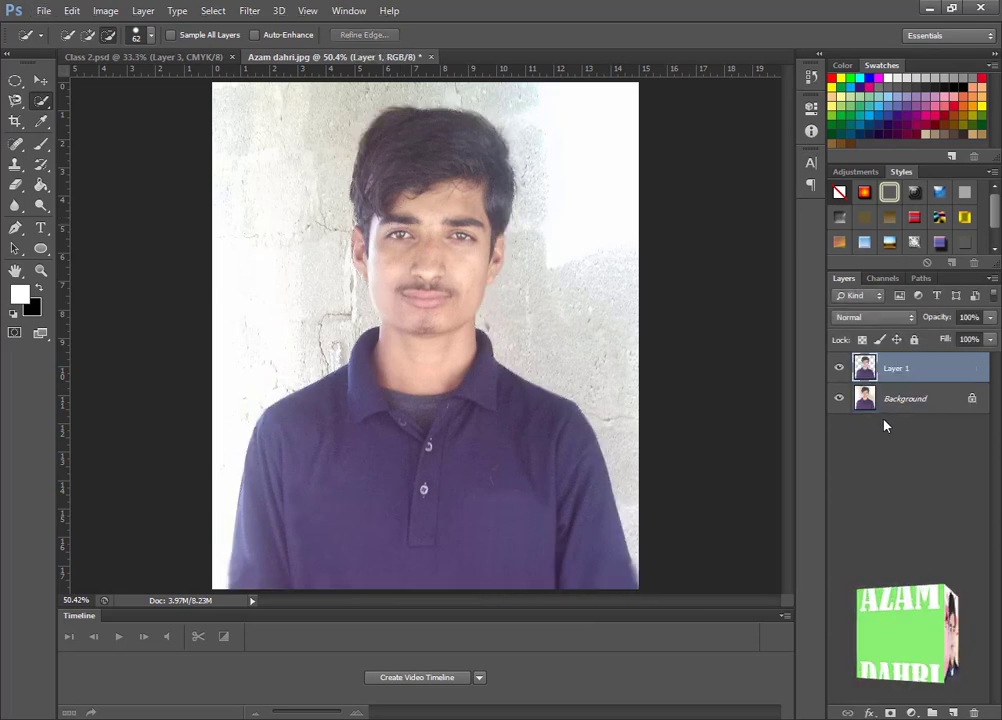
{"action": "left_click", "coordinate": [840, 399]}
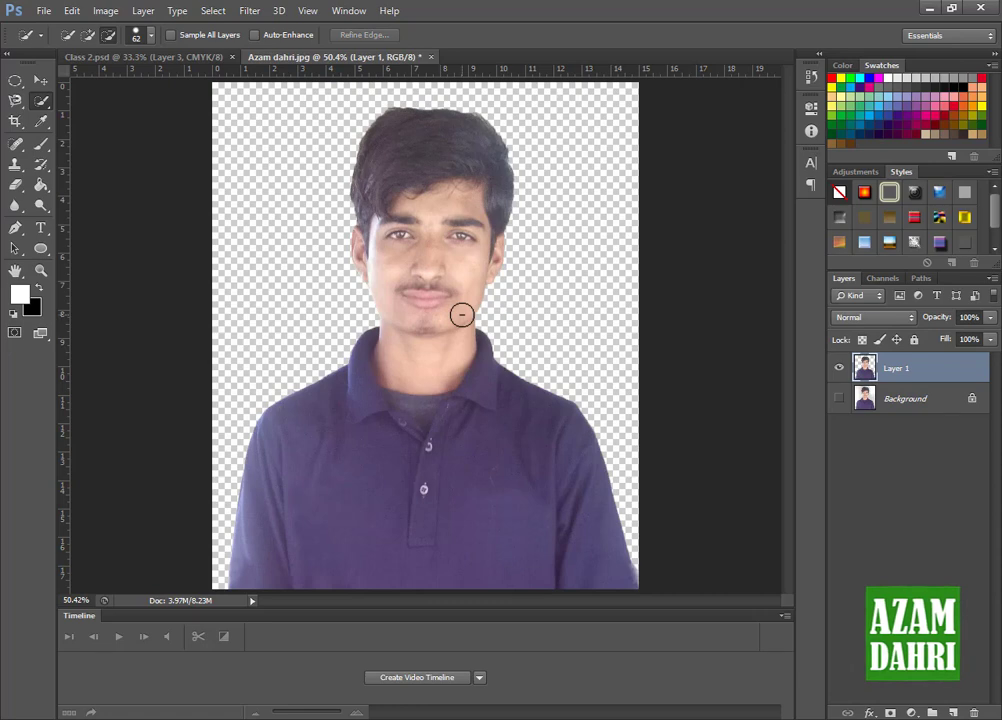
- Show the Background layer again and revert the photo to its opening snapshot in the history
{"action": "left_click", "coordinate": [840, 399]}
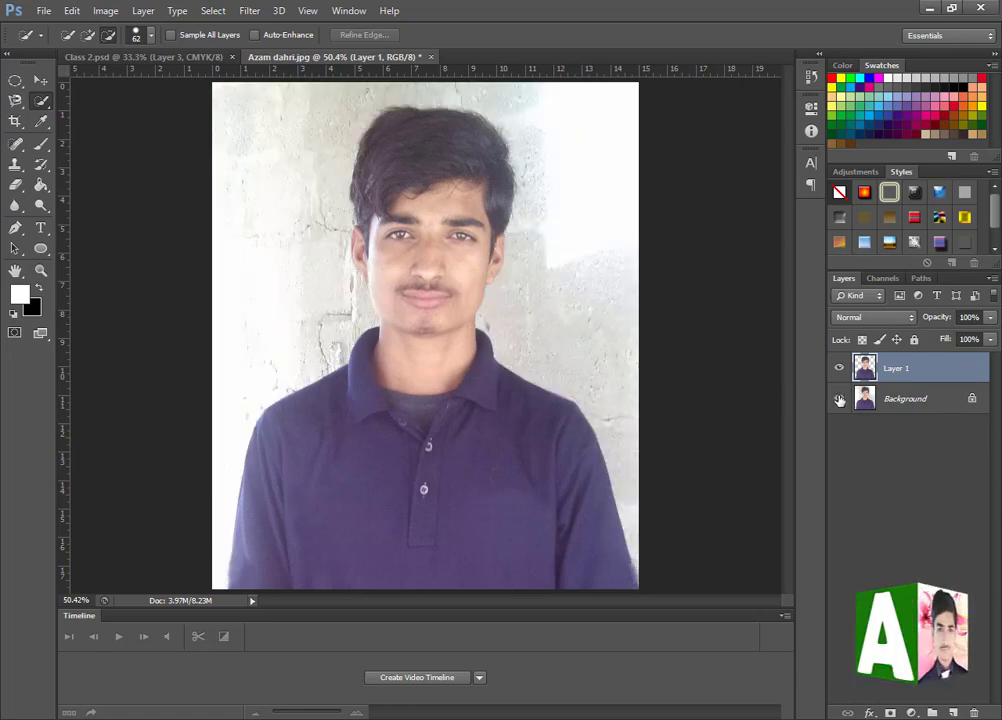
{"action": "left_click", "coordinate": [811, 76]}
{"action": "scroll", "coordinate": [738, 104], "scroll_direction": "up", "scroll_amount": 3}
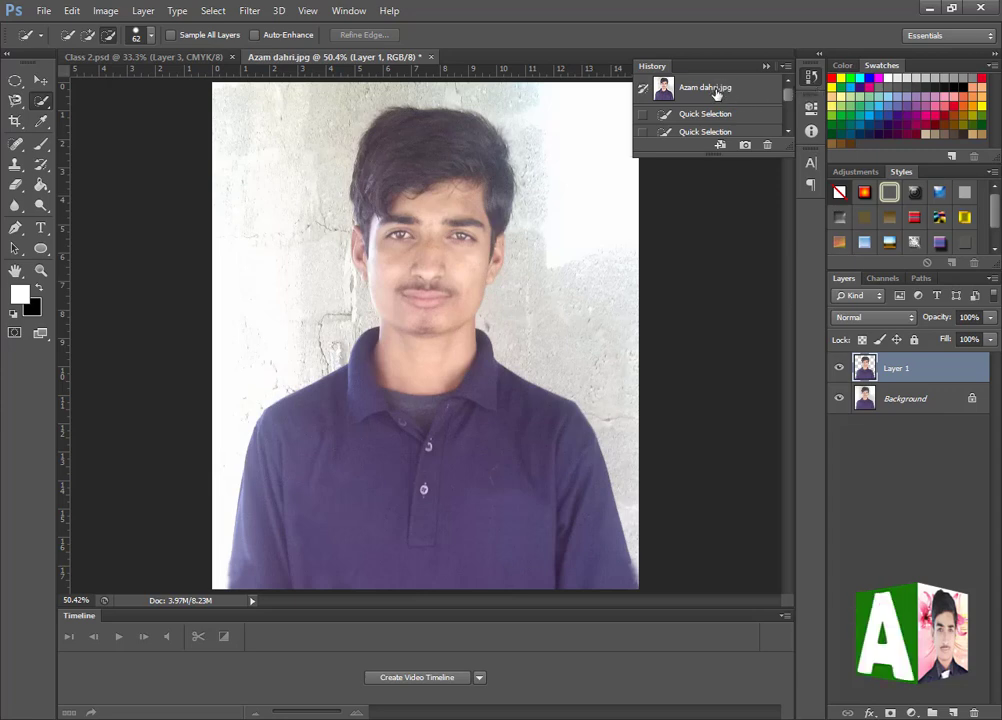
{"action": "left_click", "coordinate": [716, 92]}
{"action": "left_click", "coordinate": [766, 68]}
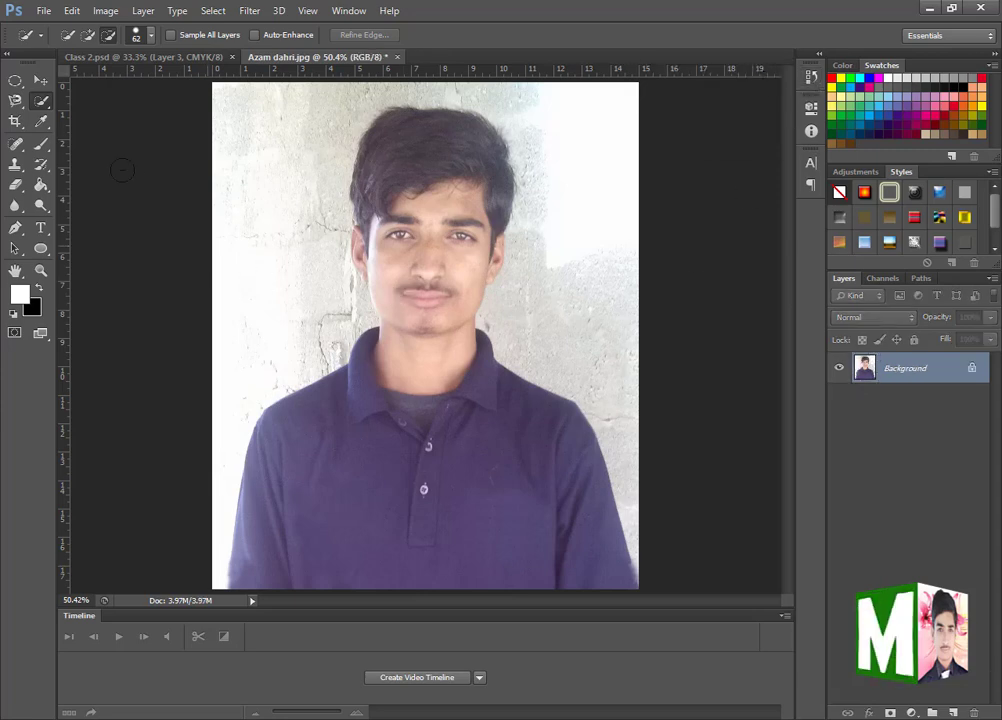
- Select the shirt and, as a new selection, the bright upper wall with the Magic Wand Tool at tolerance 32
{"action": "right_click", "coordinate": [42, 103]}
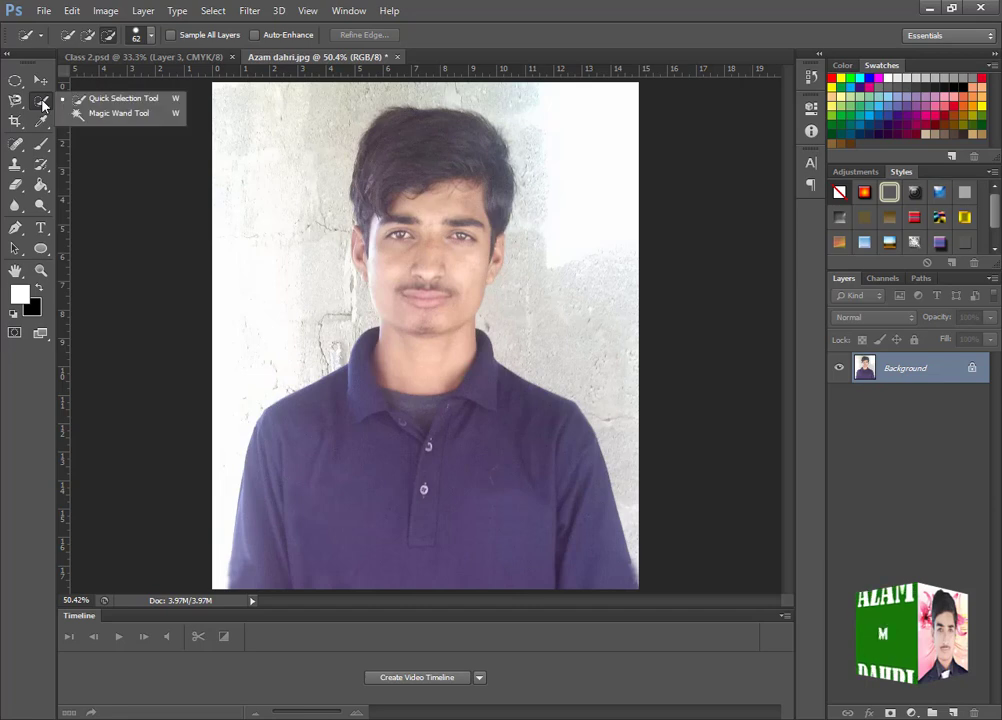
{"action": "left_click", "coordinate": [110, 113]}
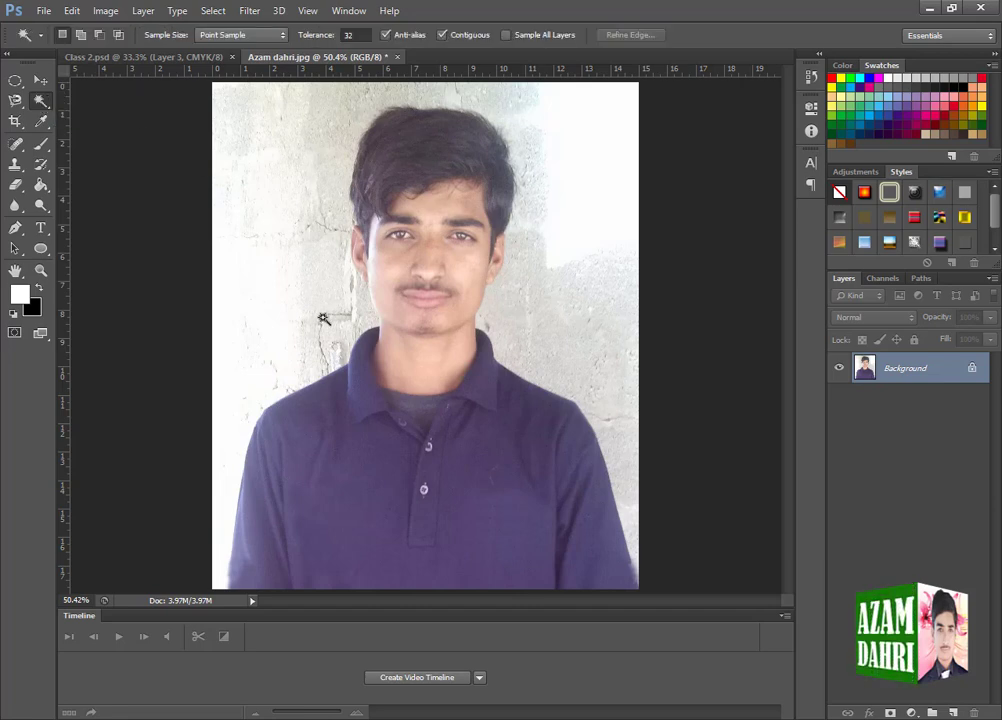
{"action": "left_click", "coordinate": [475, 507]}
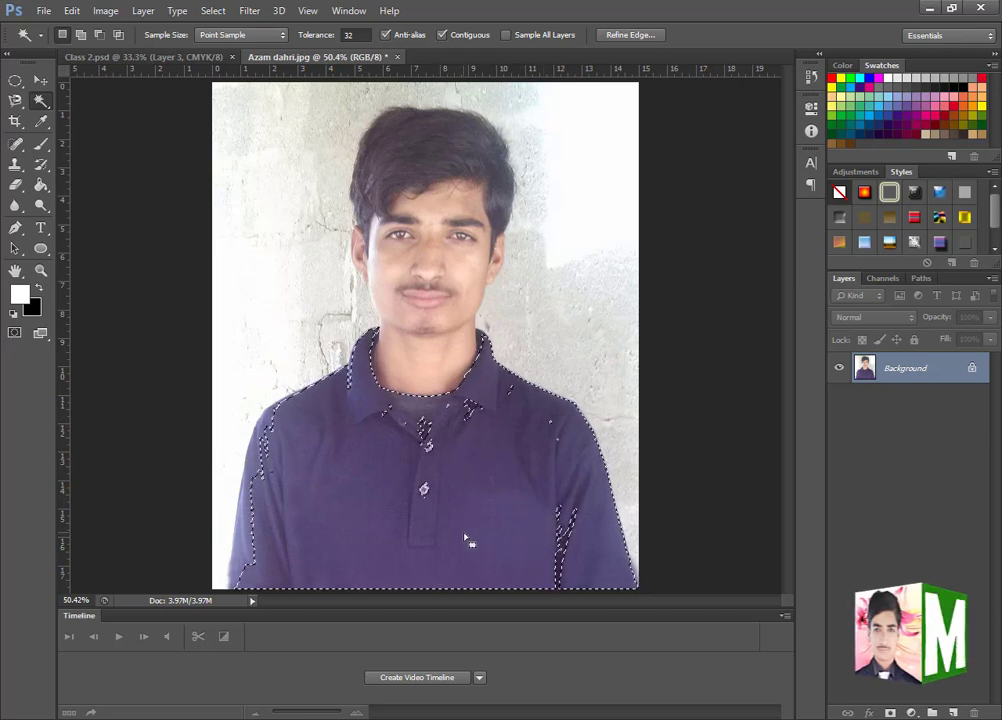
{"action": "left_click", "coordinate": [611, 156]}
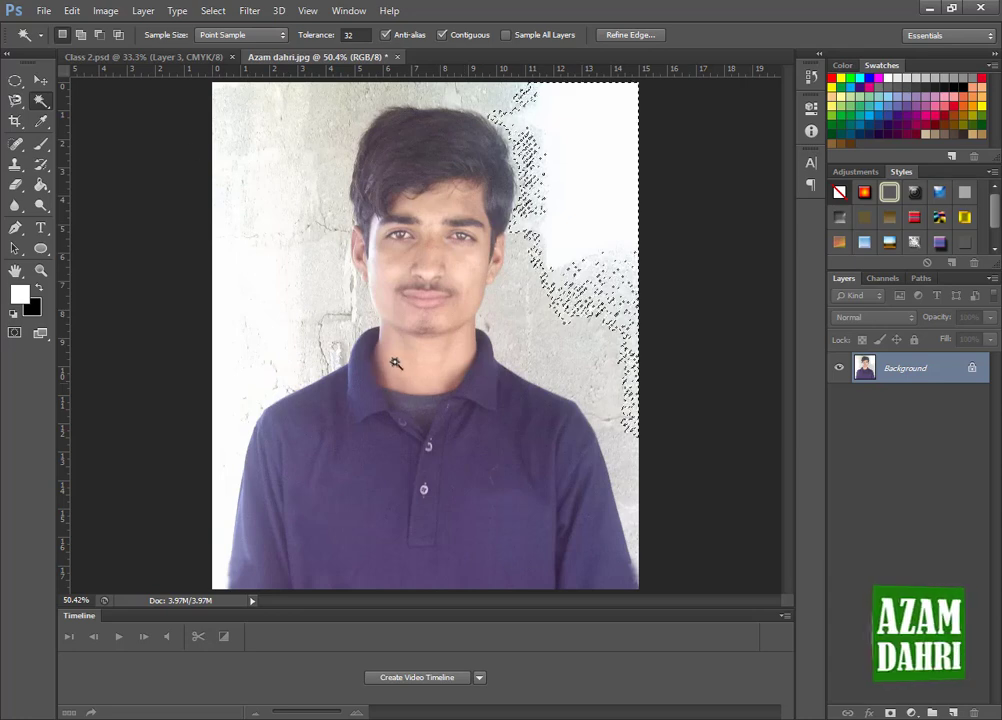
- Select the shirt with the Magic Wand Tool, add its missed sleeve areas, and clear the selection
{"action": "left_click", "coordinate": [424, 490]}
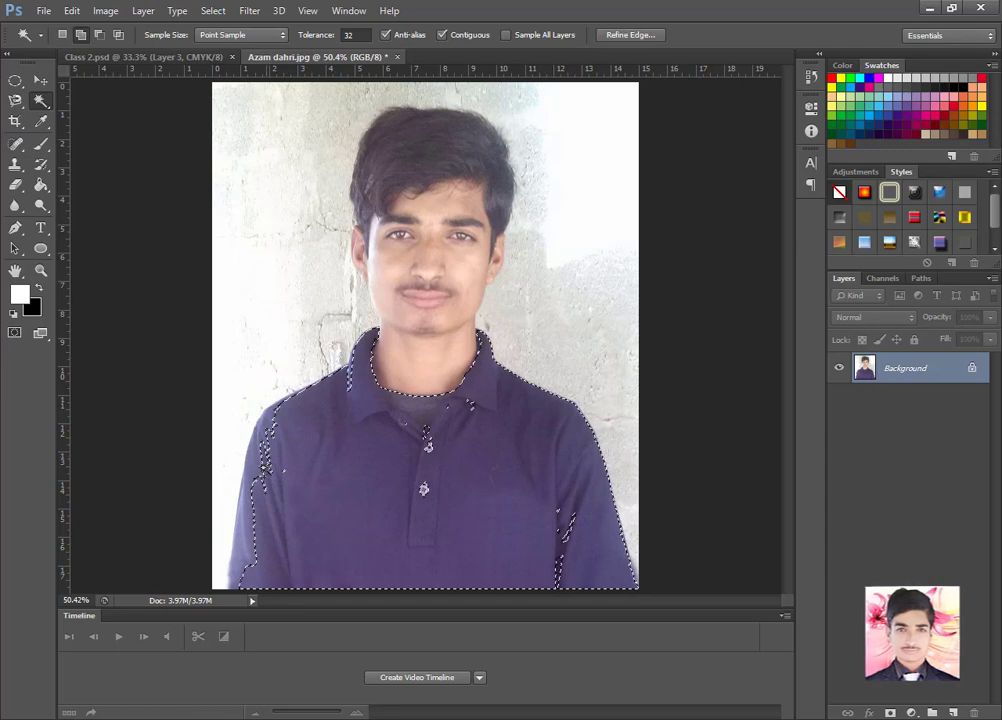
{"action": "left_click", "coordinate": [241, 526]}
{"action": "left_click", "coordinate": [558, 575]}
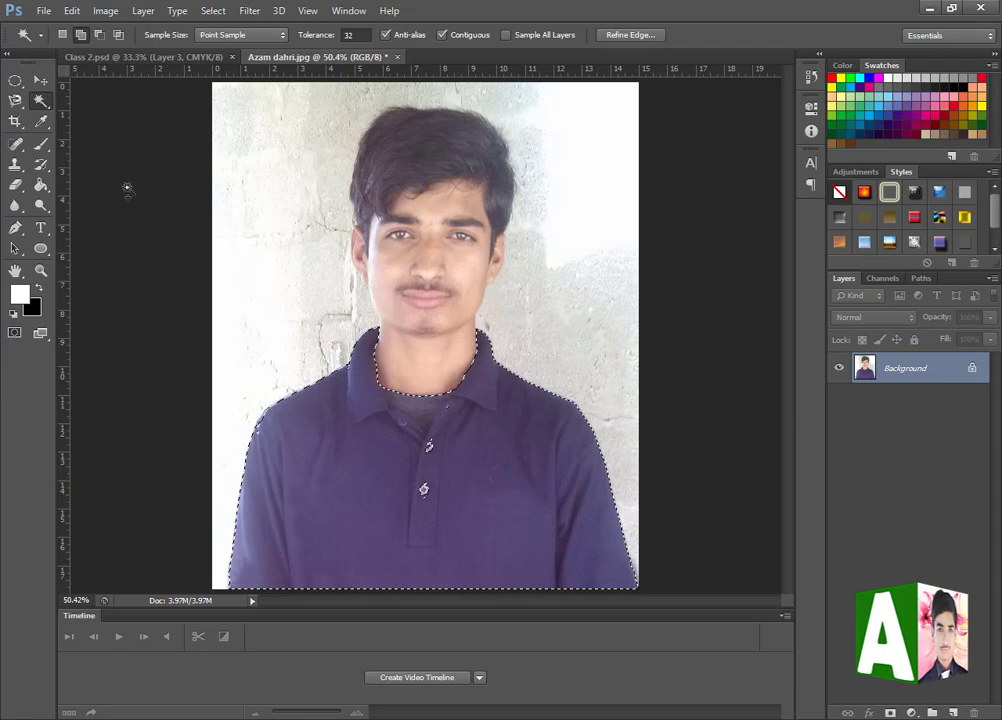
{"action": "key", "text": "ctrl+d"}
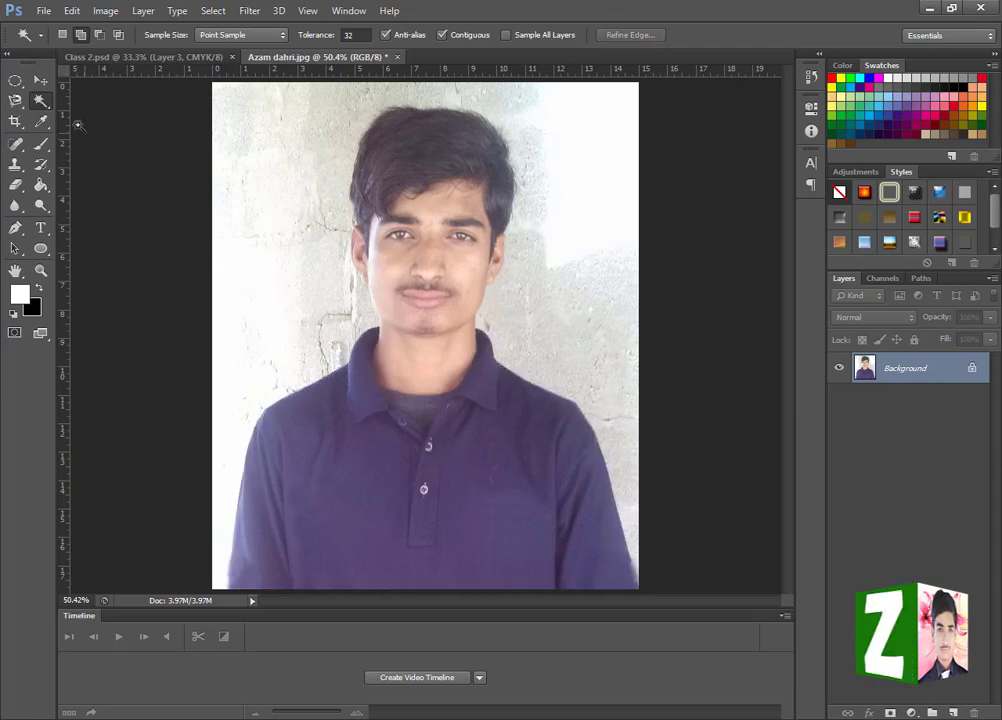
- Crop the photo to the man's head and shoulders with the Crop Tool and undo the crop
{"action": "left_click", "coordinate": [22, 124]}
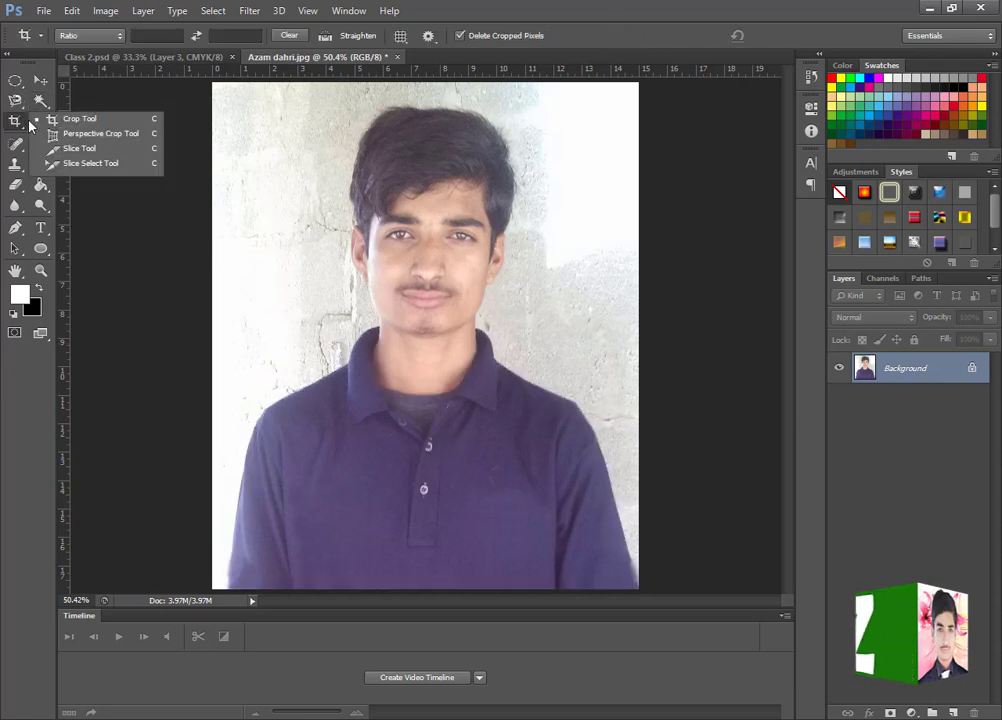
{"action": "left_click", "coordinate": [80, 118]}
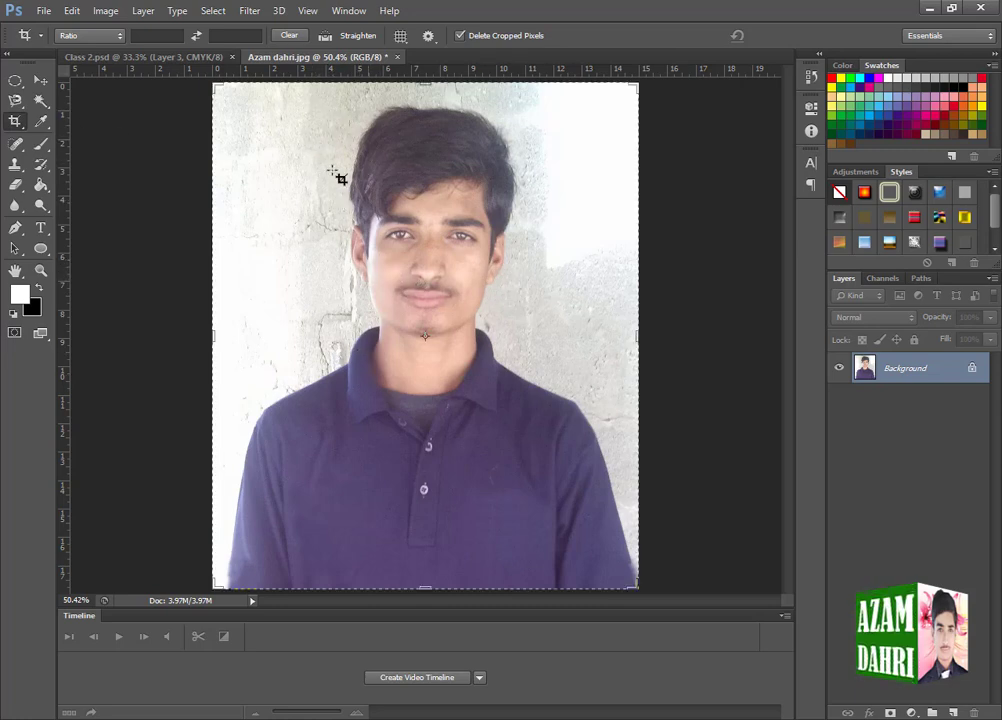
{"action": "left_click_drag", "start_coordinate": [295, 102], "coordinate": [561, 442]}
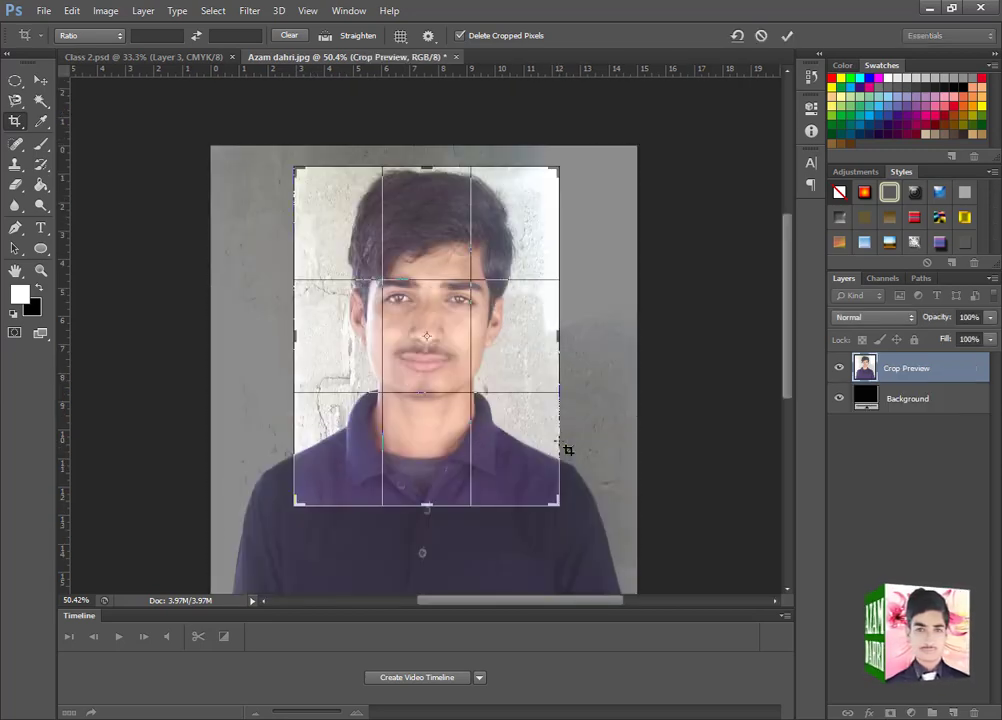
{"action": "left_click", "coordinate": [787, 37]}
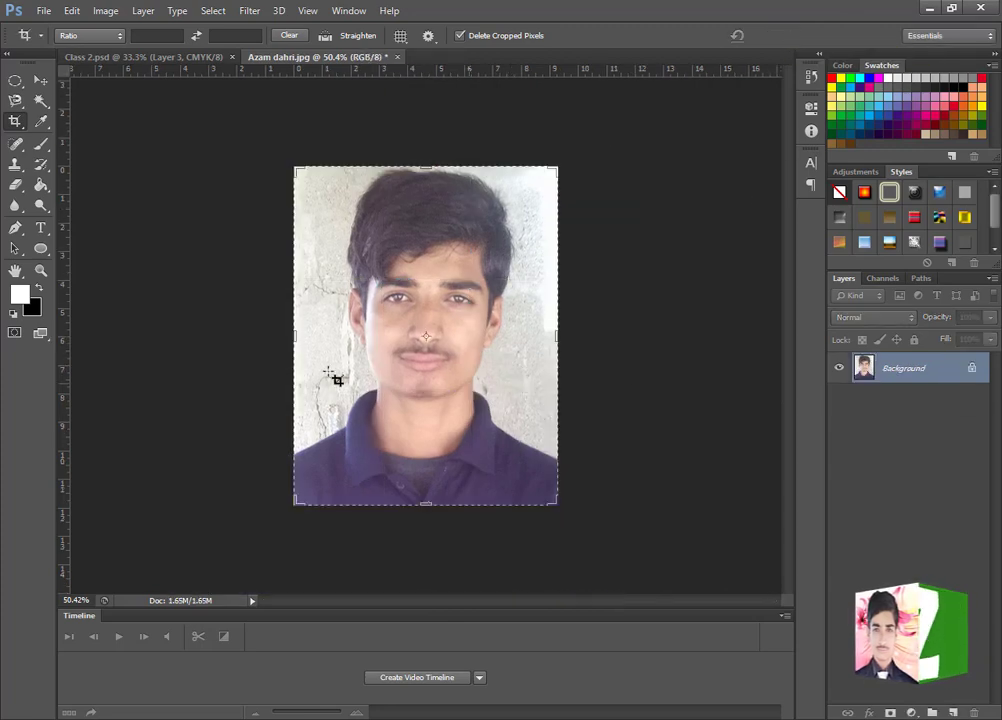
{"action": "key", "text": "ctrl+z"}
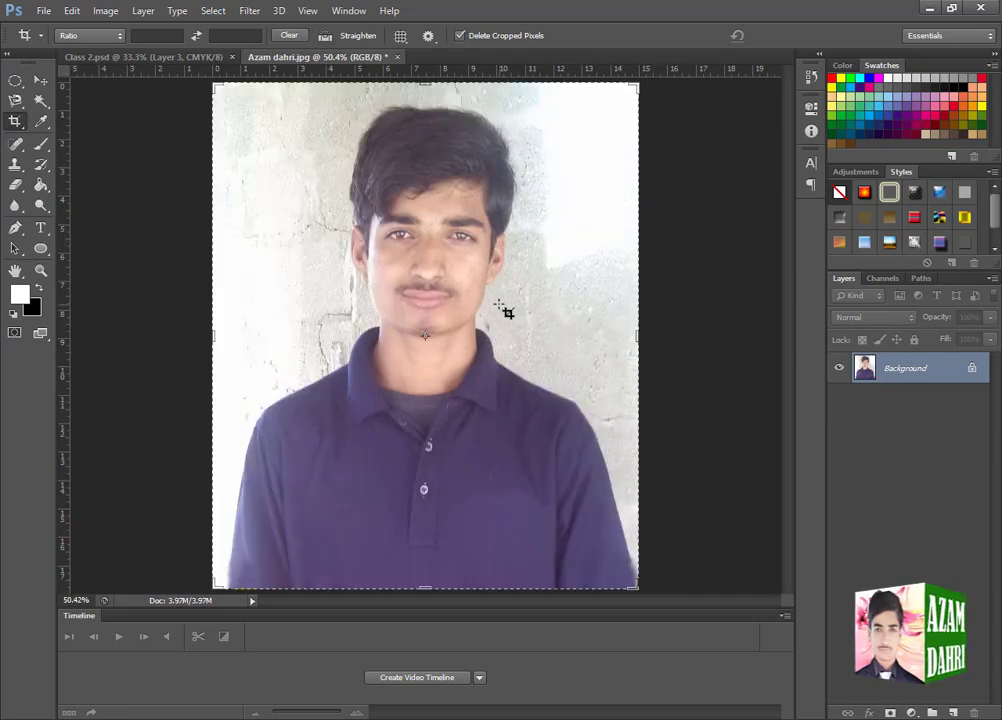
{"action": "left_click", "coordinate": [39, 79]}
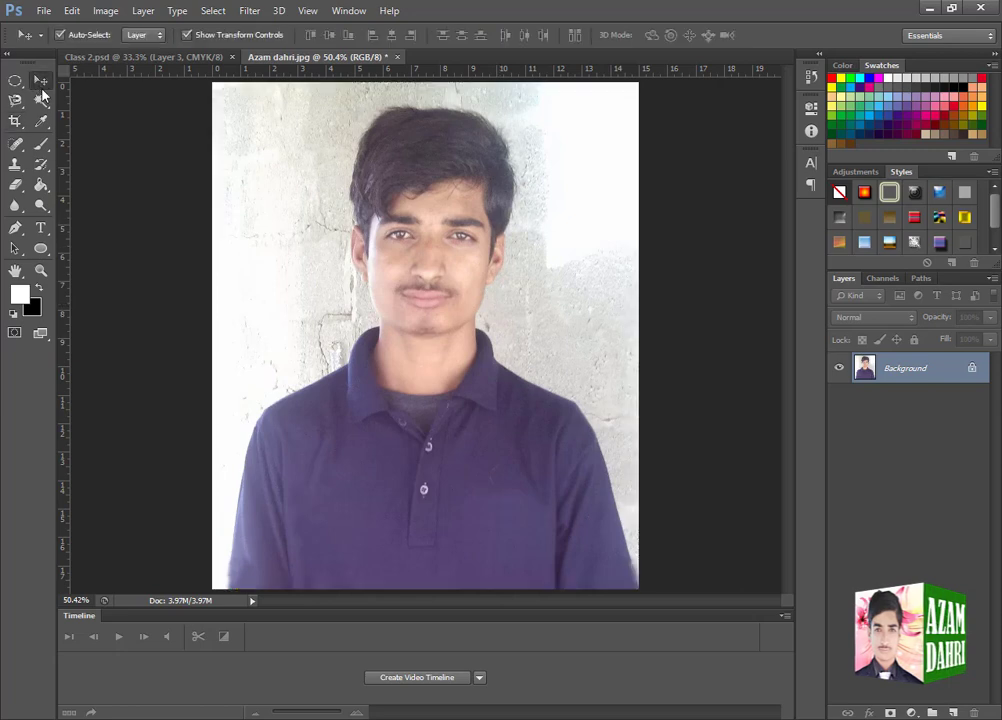
- Apply a Perspective Crop around the man with both upper corners shifted toward the photo's left side, and undo it
{"action": "left_click", "coordinate": [15, 122]}
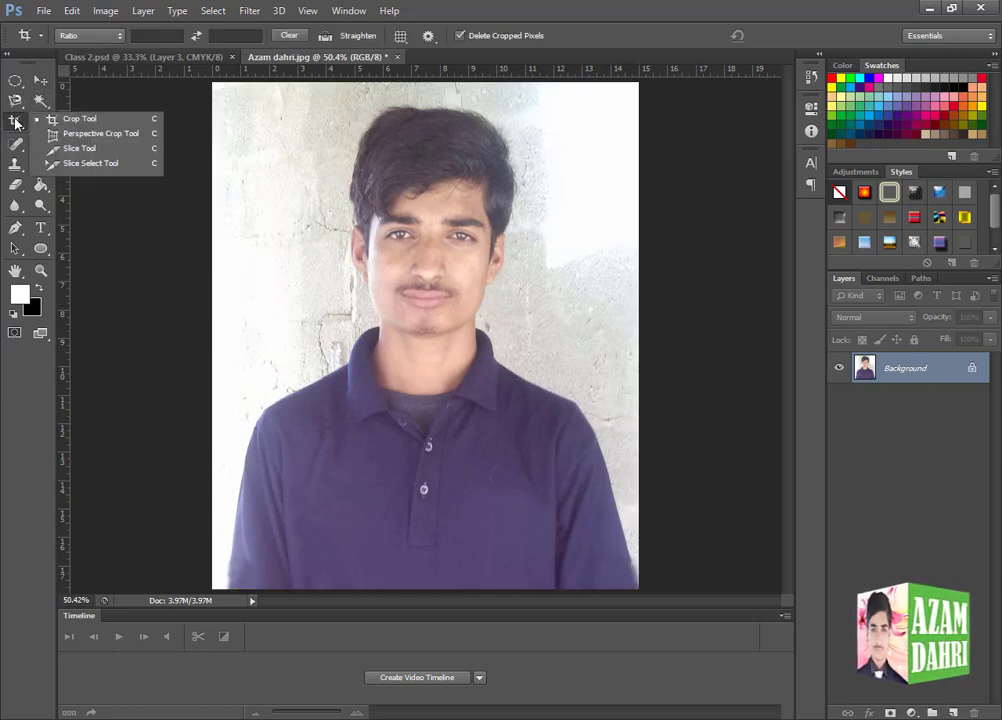
{"action": "left_click", "coordinate": [118, 134]}
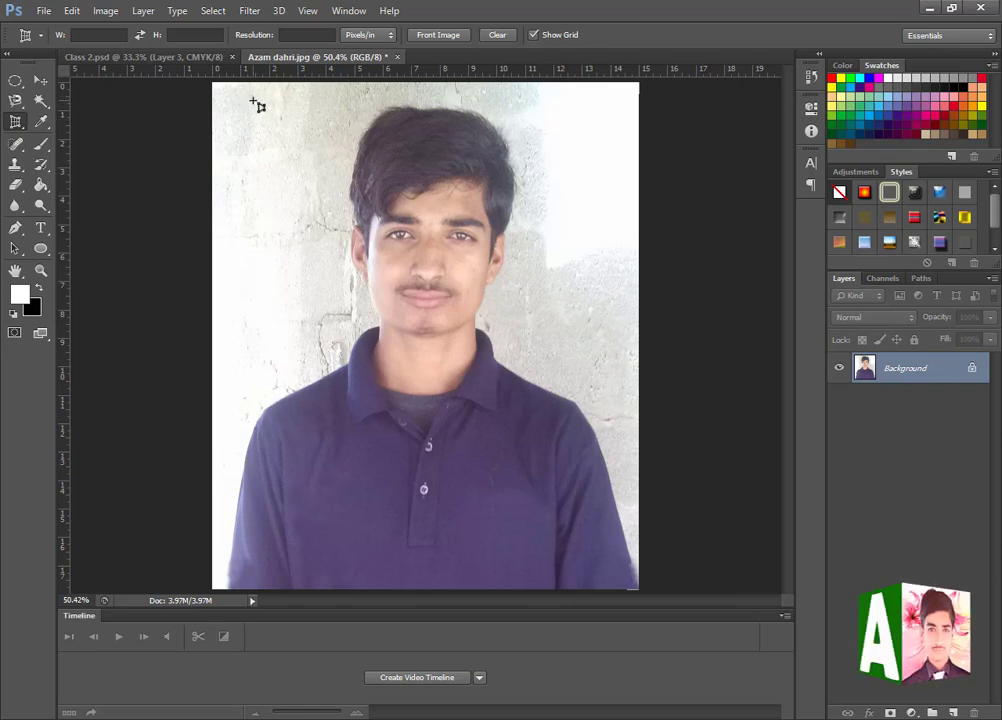
{"action": "left_click_drag", "start_coordinate": [250, 99], "coordinate": [629, 555]}
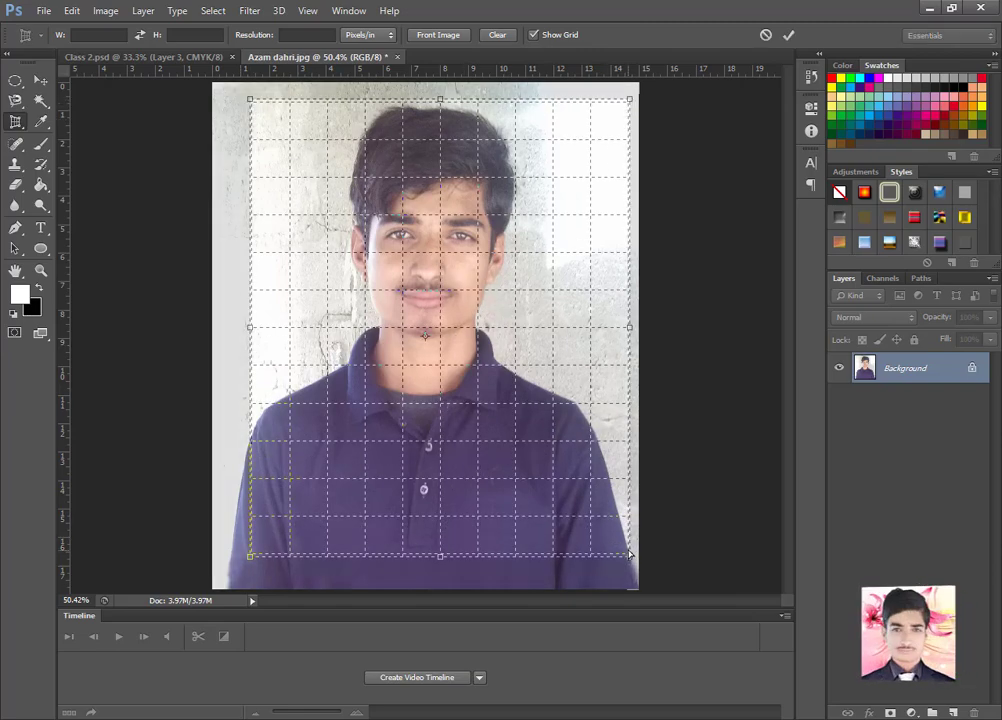
{"action": "left_click_drag", "start_coordinate": [630, 100], "coordinate": [487, 98]}
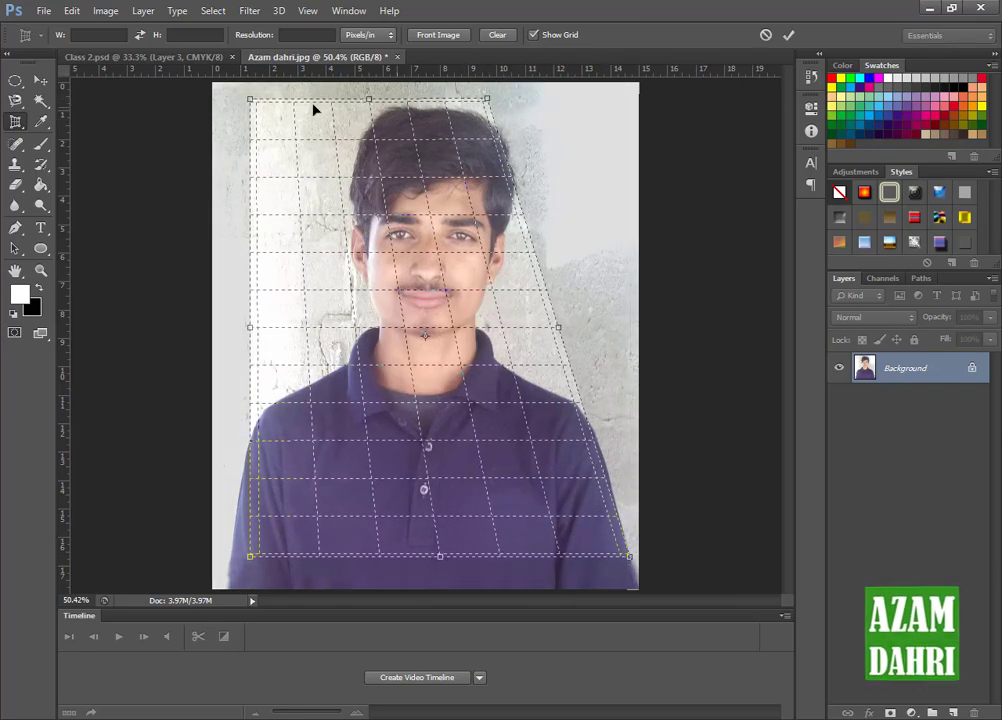
{"action": "left_click_drag", "start_coordinate": [254, 106], "coordinate": [186, 116]}
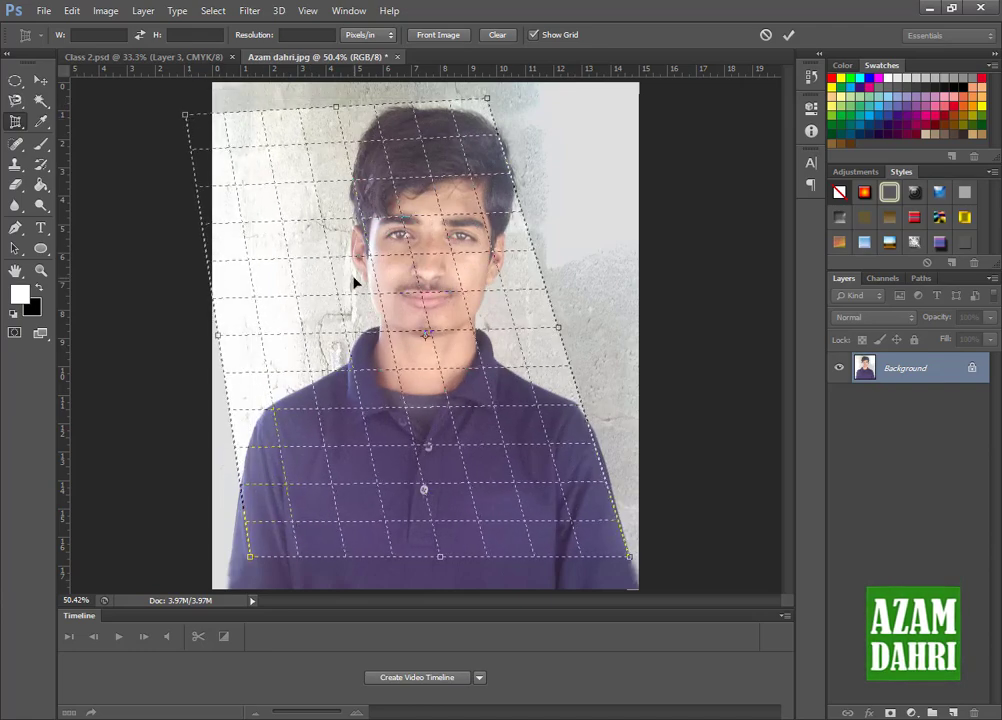
{"action": "key", "text": "Return"}
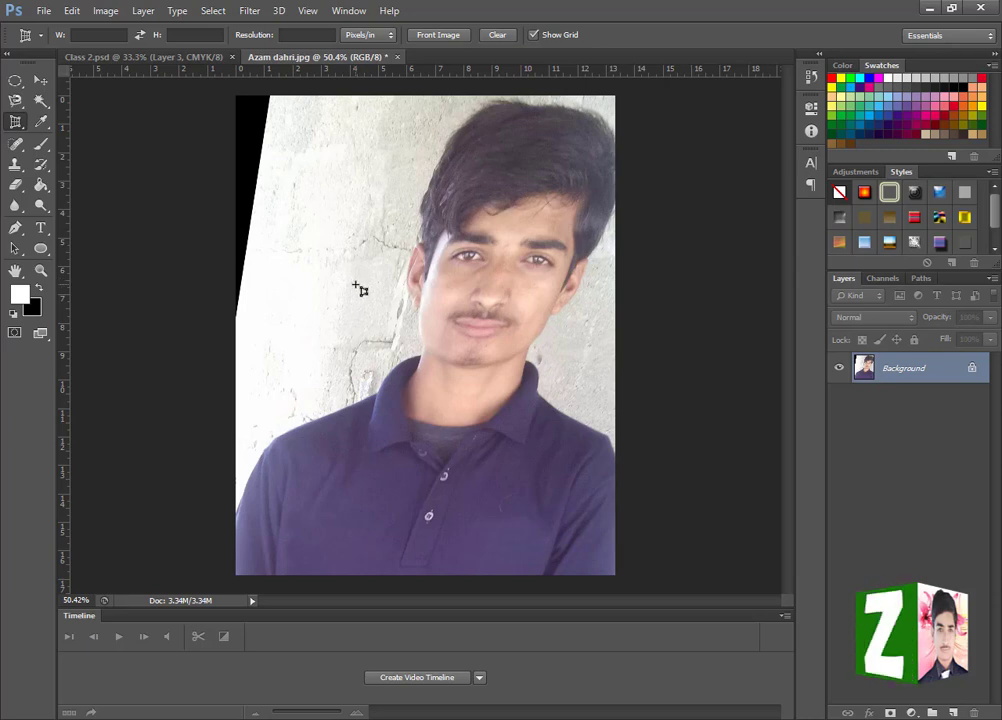
{"action": "key", "text": "ctrl+z"}
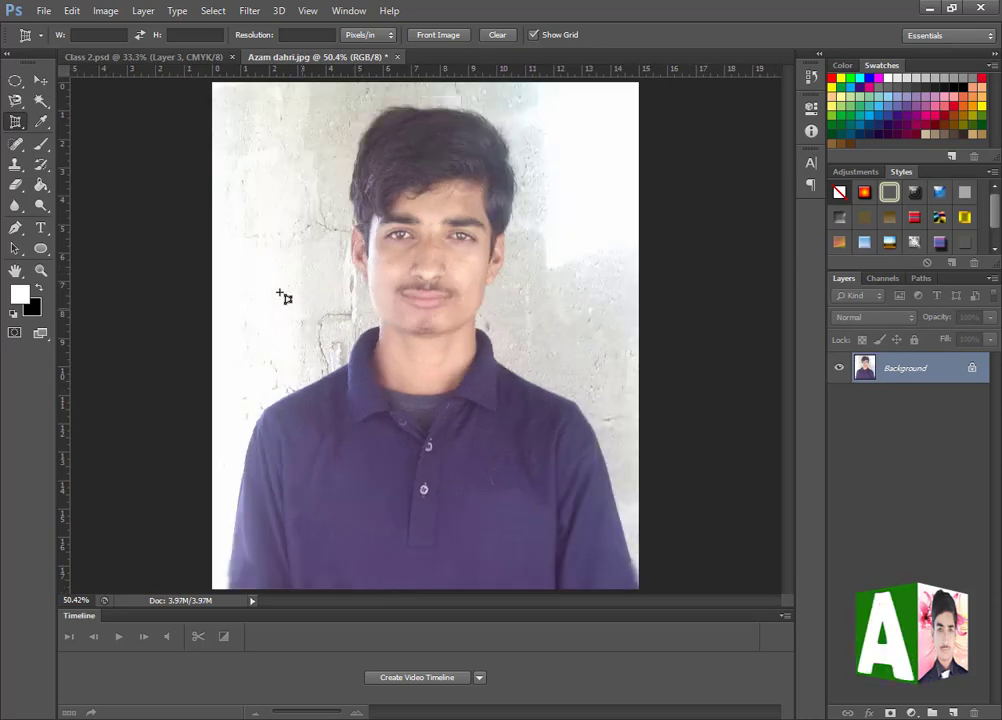
- Draw one slice on the wall beside the man's head and a second, about 220 by 105 px, across his forehead
{"action": "right_click", "coordinate": [22, 116]}
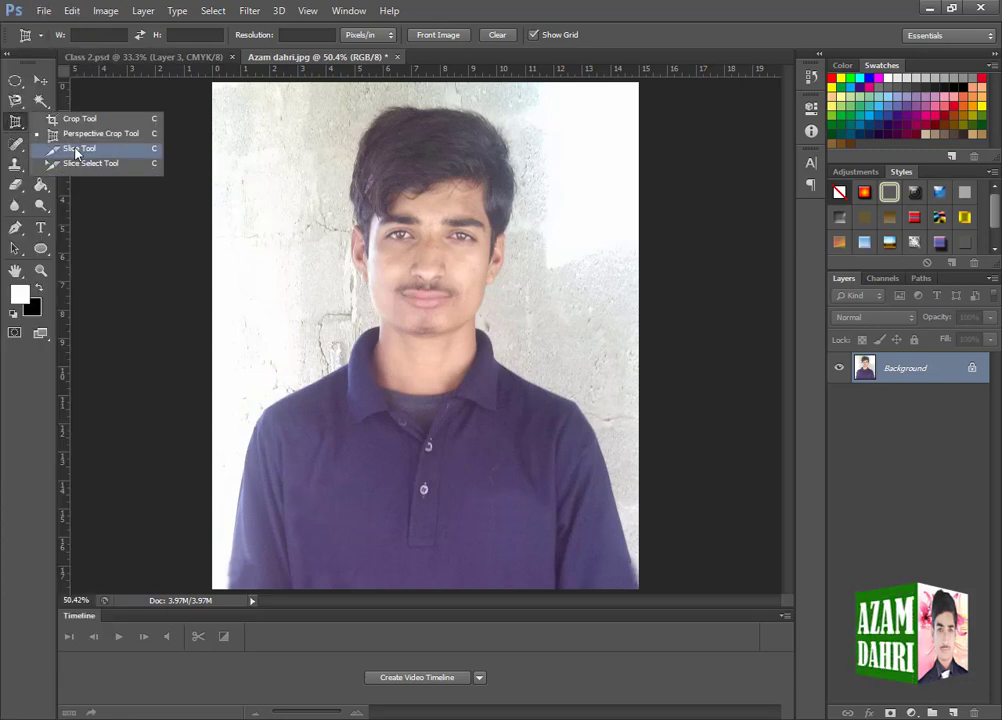
{"action": "left_click", "coordinate": [77, 150]}
{"action": "left_click_drag", "start_coordinate": [253, 181], "coordinate": [366, 296]}
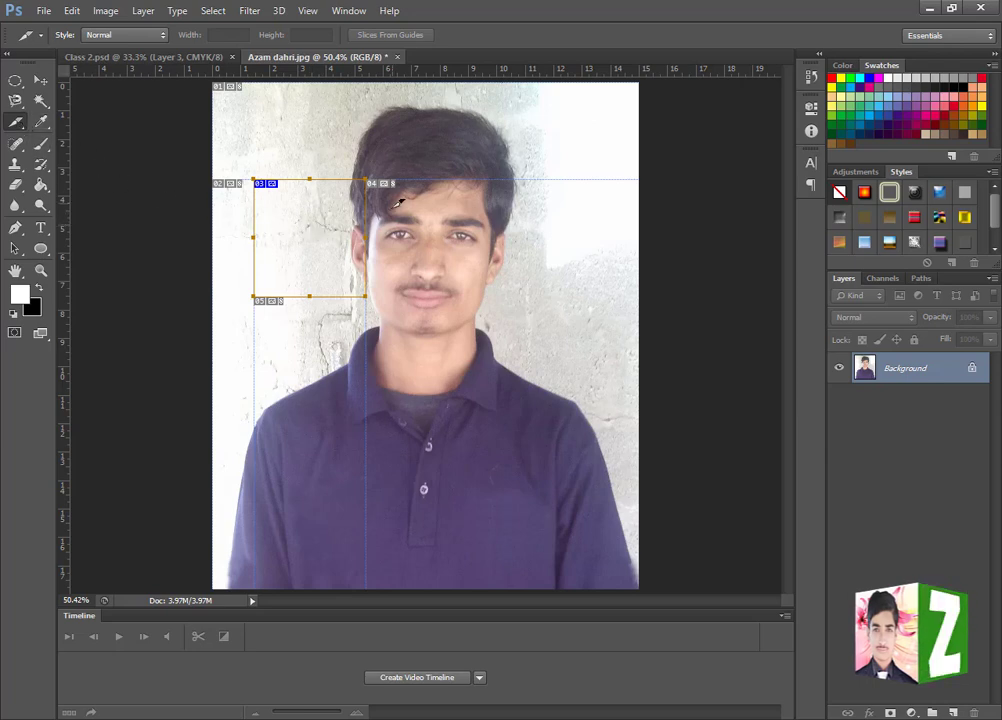
{"action": "left_click_drag", "start_coordinate": [374, 172], "coordinate": [453, 220]}
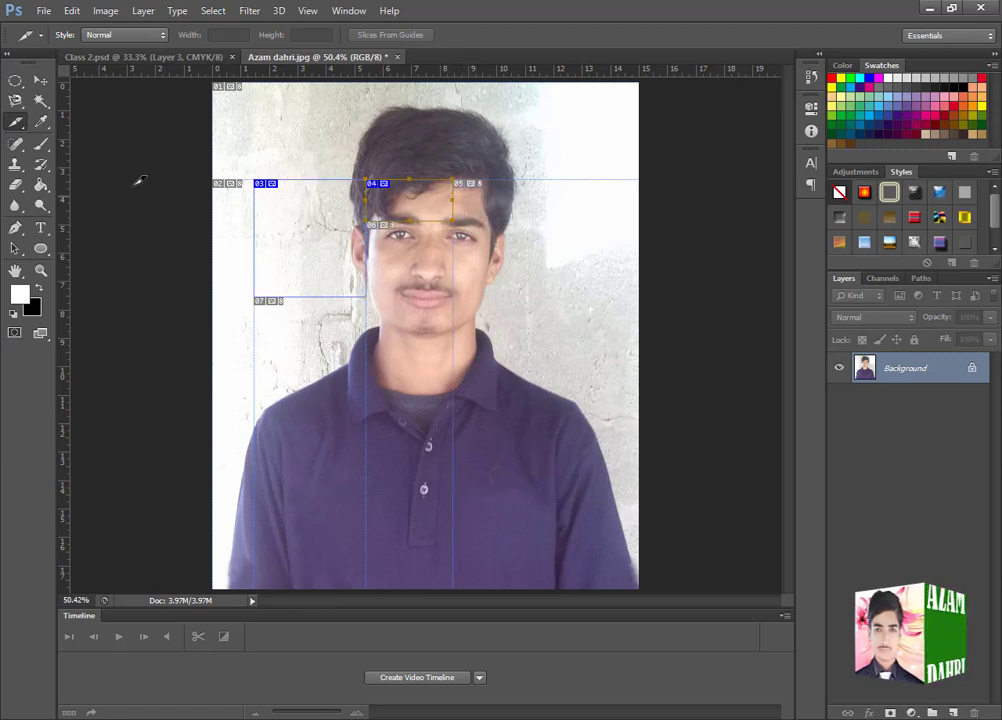
- Use the Slice Select Tool to examine the forehead slice's Name, URL and Target options, and cancel without changes
{"action": "left_click", "coordinate": [13, 124]}
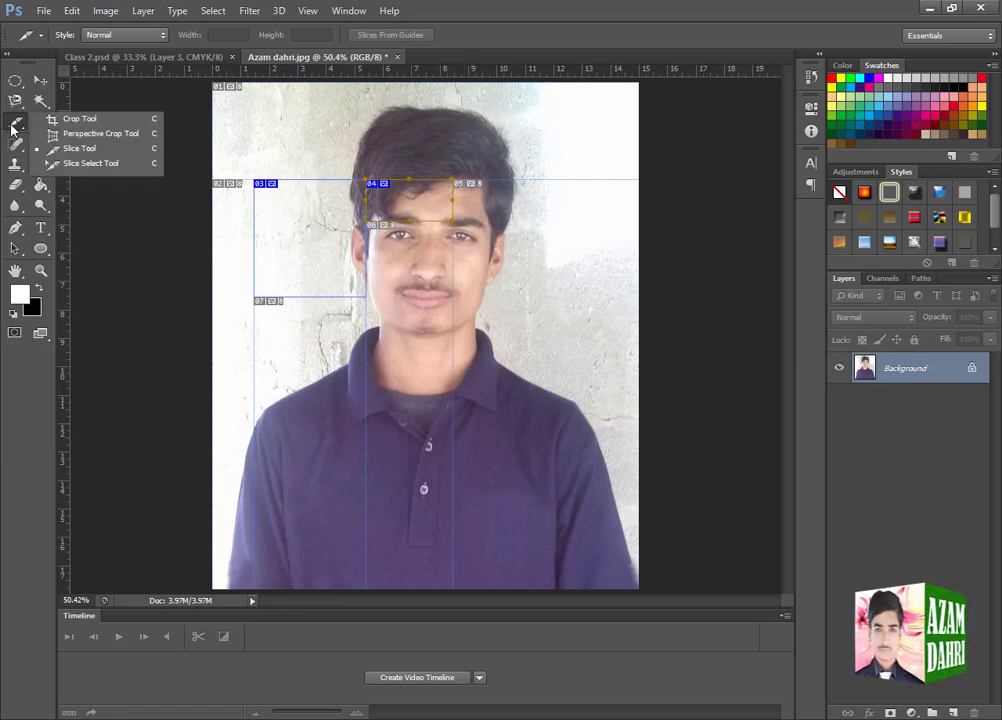
{"action": "left_click", "coordinate": [99, 164]}
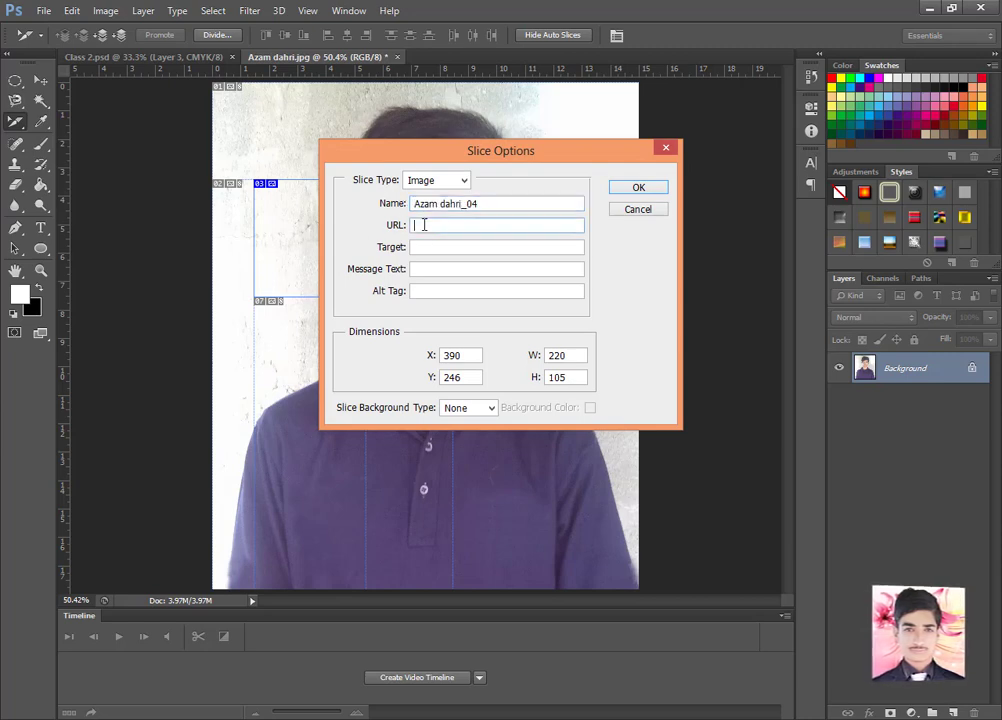
{"action": "left_click_drag", "start_coordinate": [488, 203], "coordinate": [404, 210]}
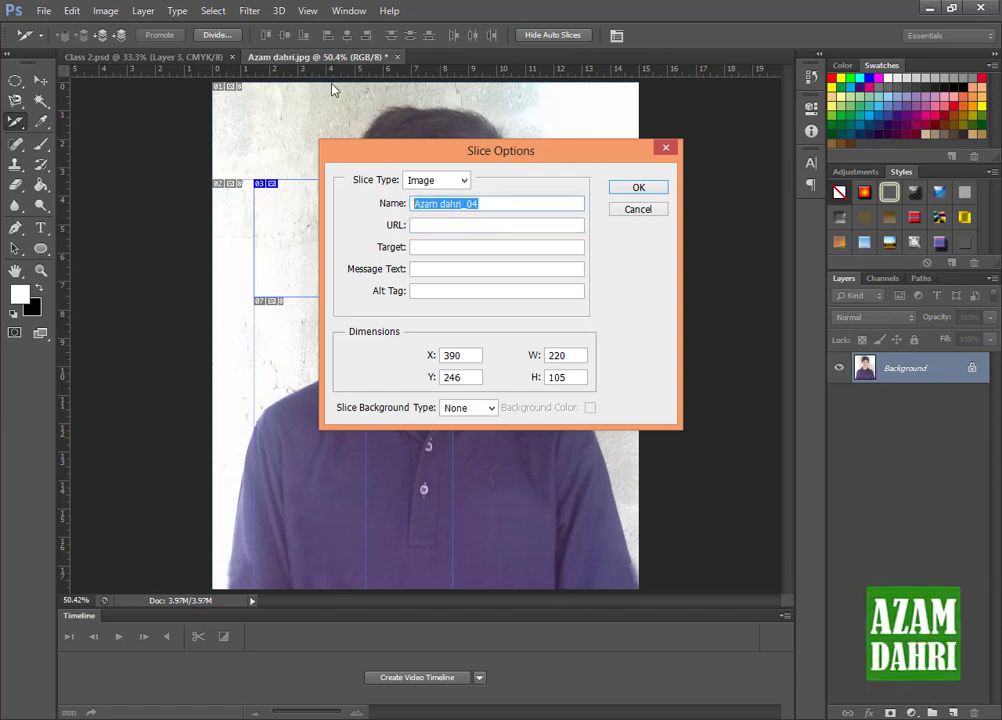
{"action": "left_click", "coordinate": [426, 225]}
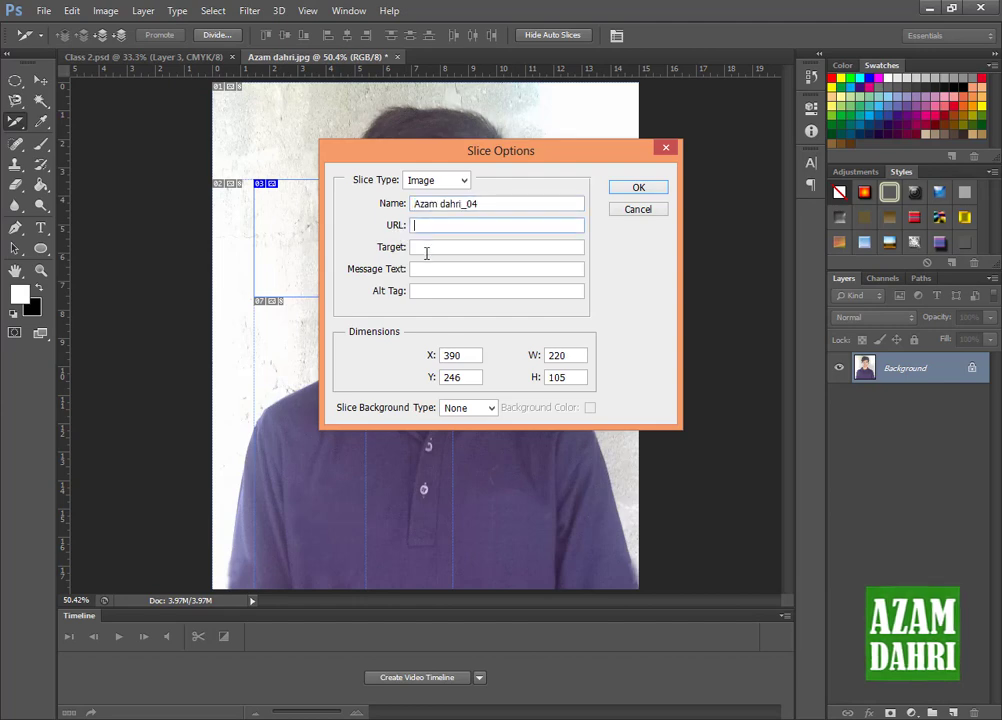
{"action": "left_click", "coordinate": [425, 250]}
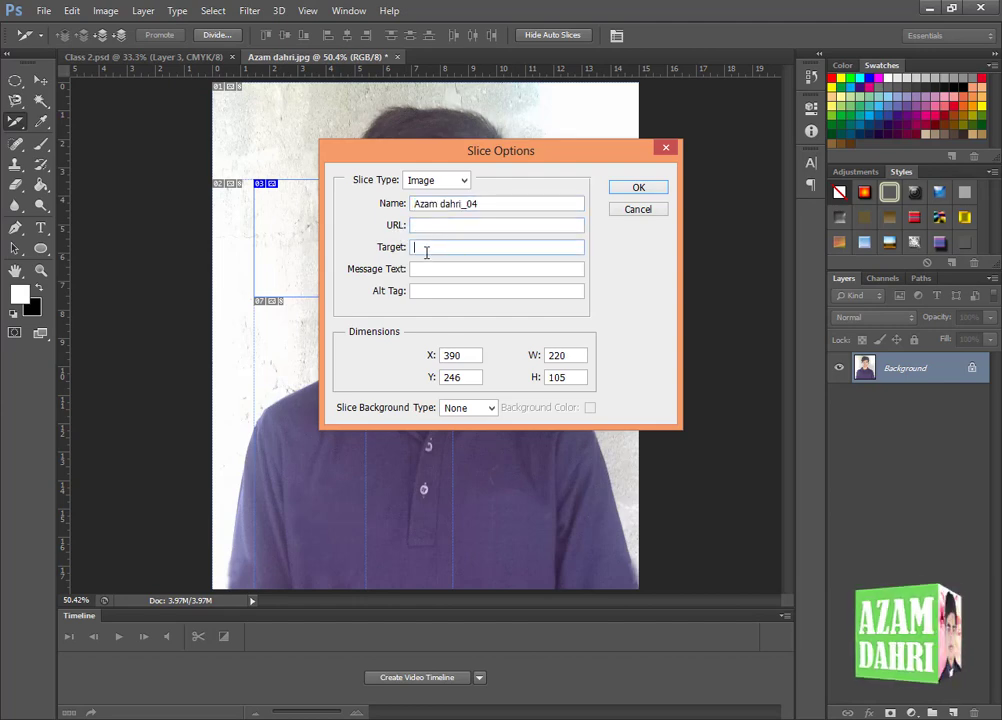
{"action": "left_click", "coordinate": [624, 211]}
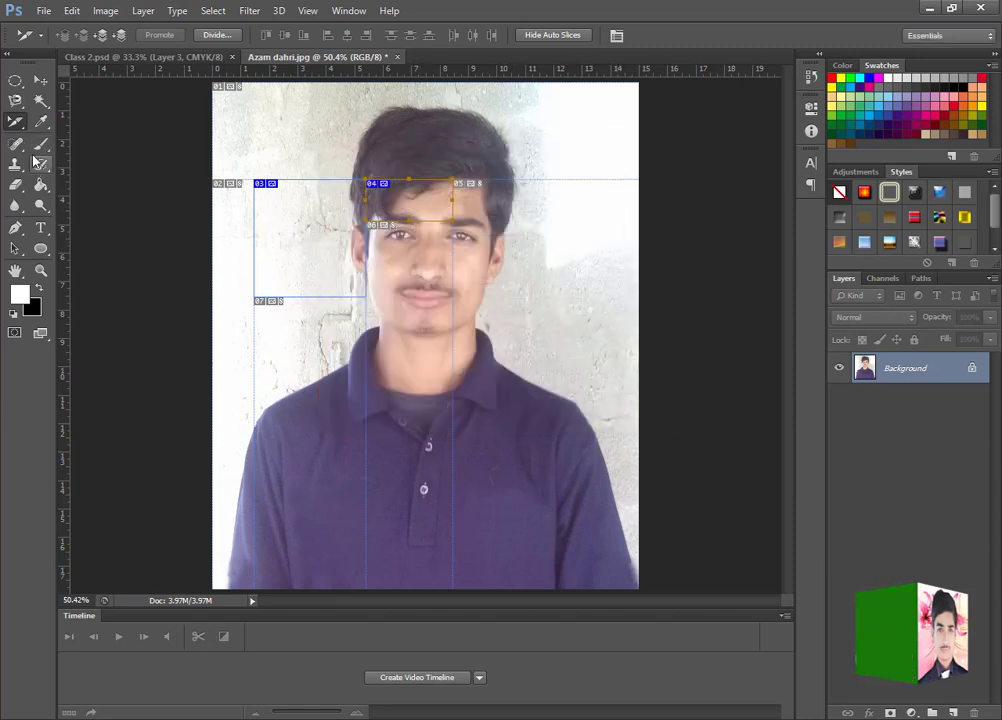
{"action": "right_click", "coordinate": [15, 121]}
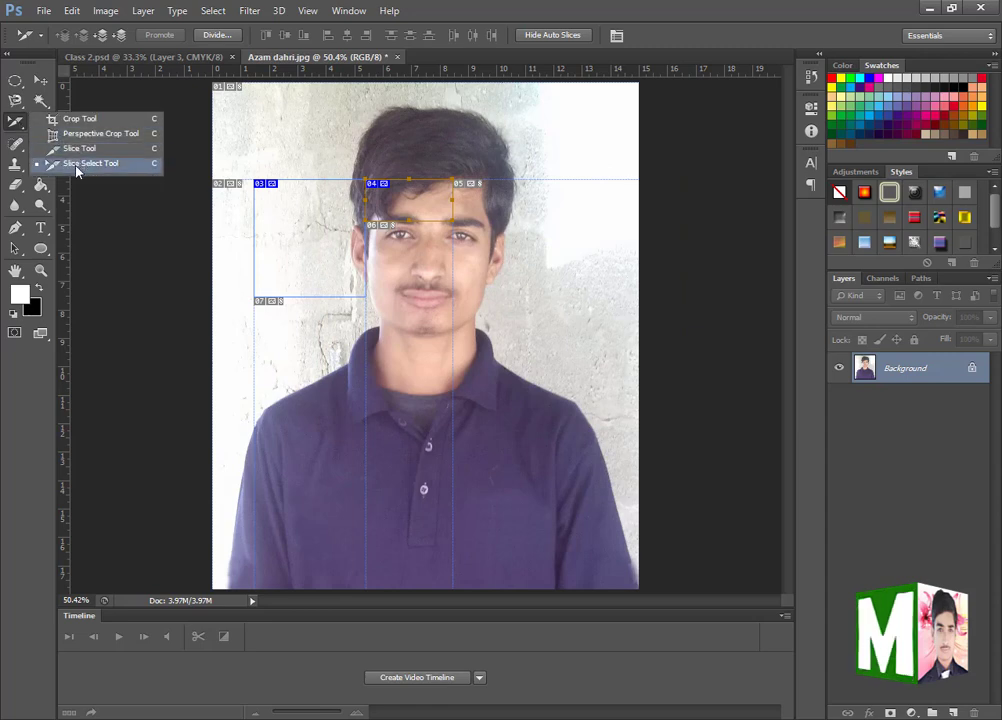
{"action": "left_click", "coordinate": [76, 163]}
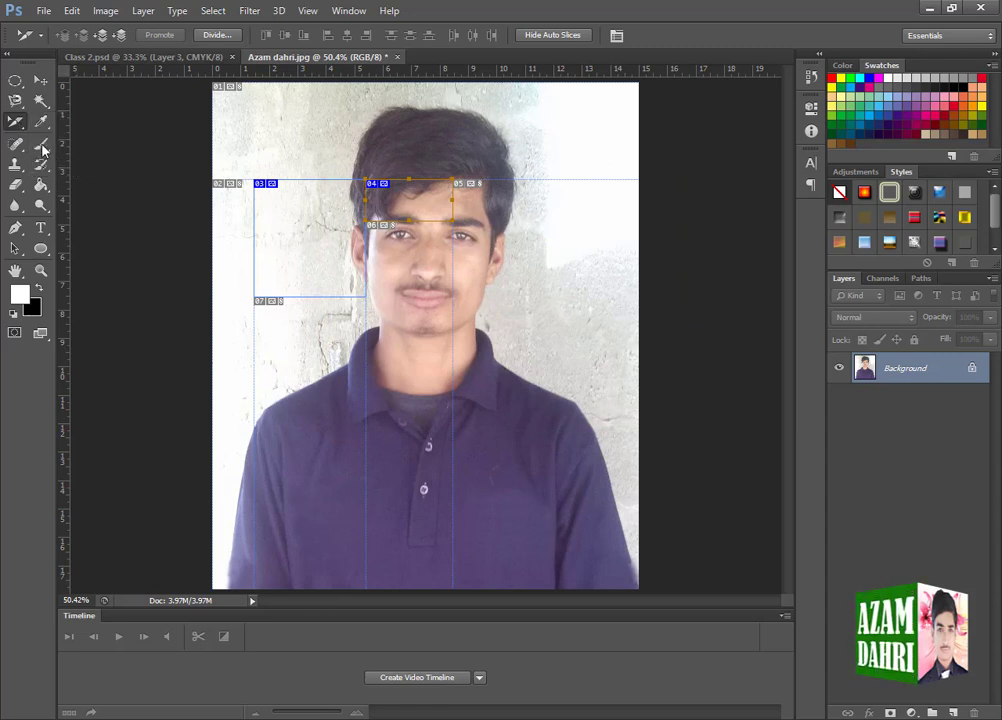
{"action": "right_click", "coordinate": [17, 124]}
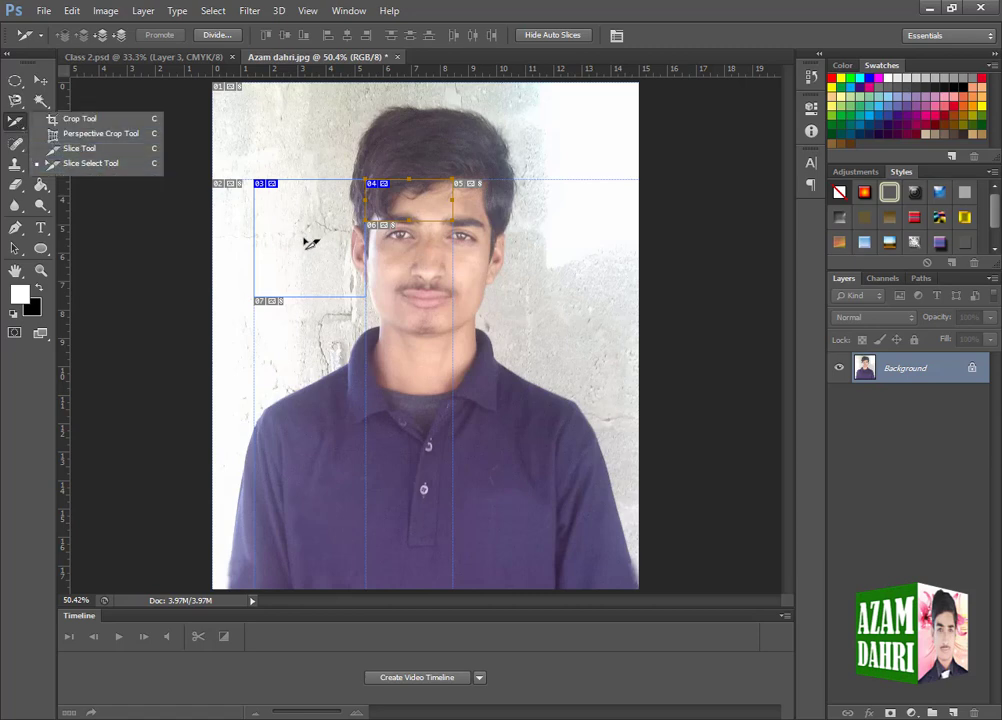
- Switch to the Move Tool, undo the new forehead slice, and redo it
{"action": "left_click", "coordinate": [40, 80]}
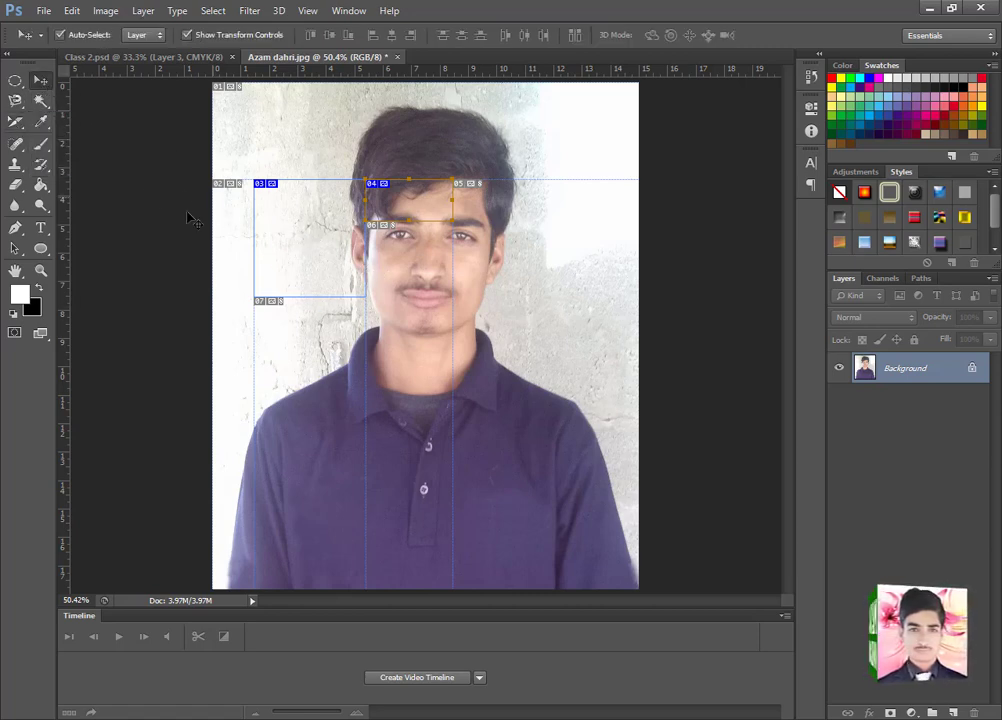
{"action": "left_click", "coordinate": [71, 11]}
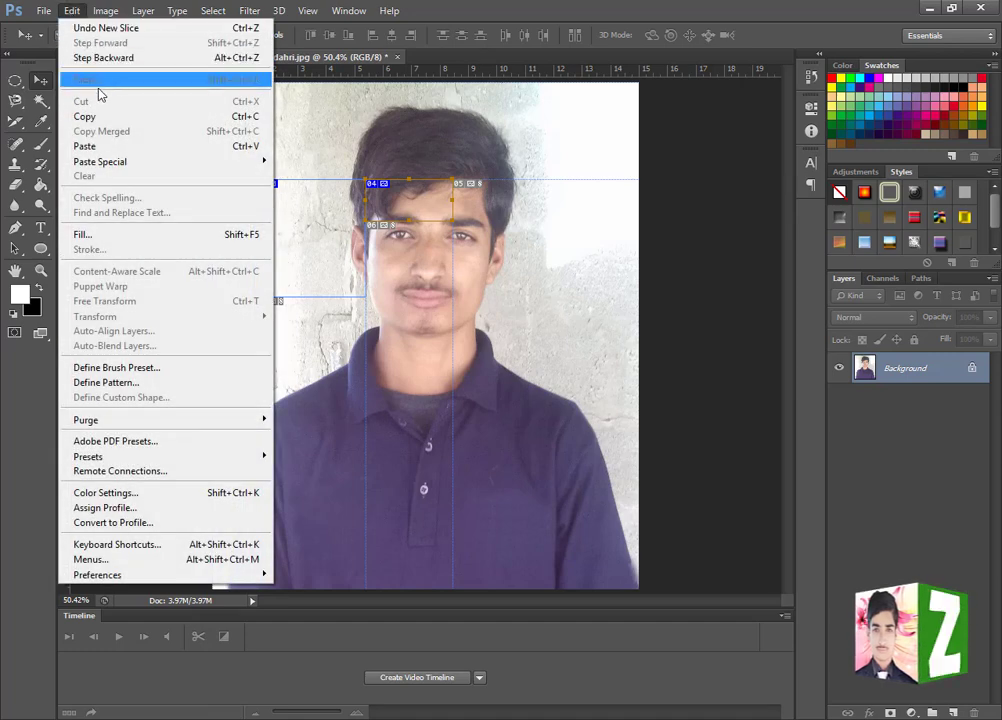
{"action": "left_click", "coordinate": [127, 29]}
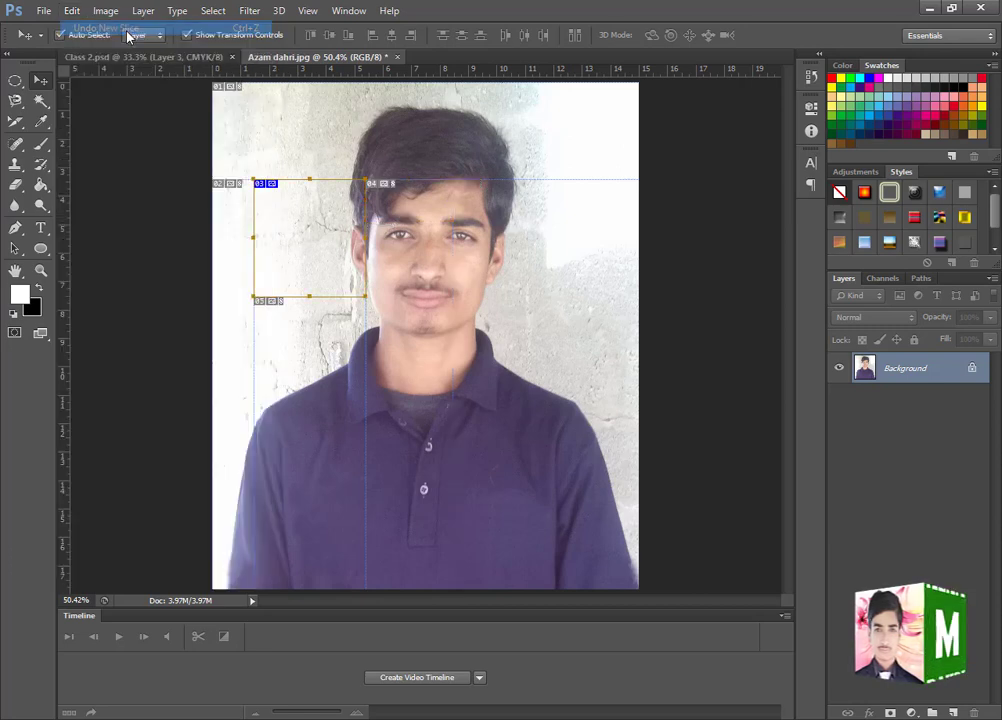
{"action": "left_click", "coordinate": [72, 12]}
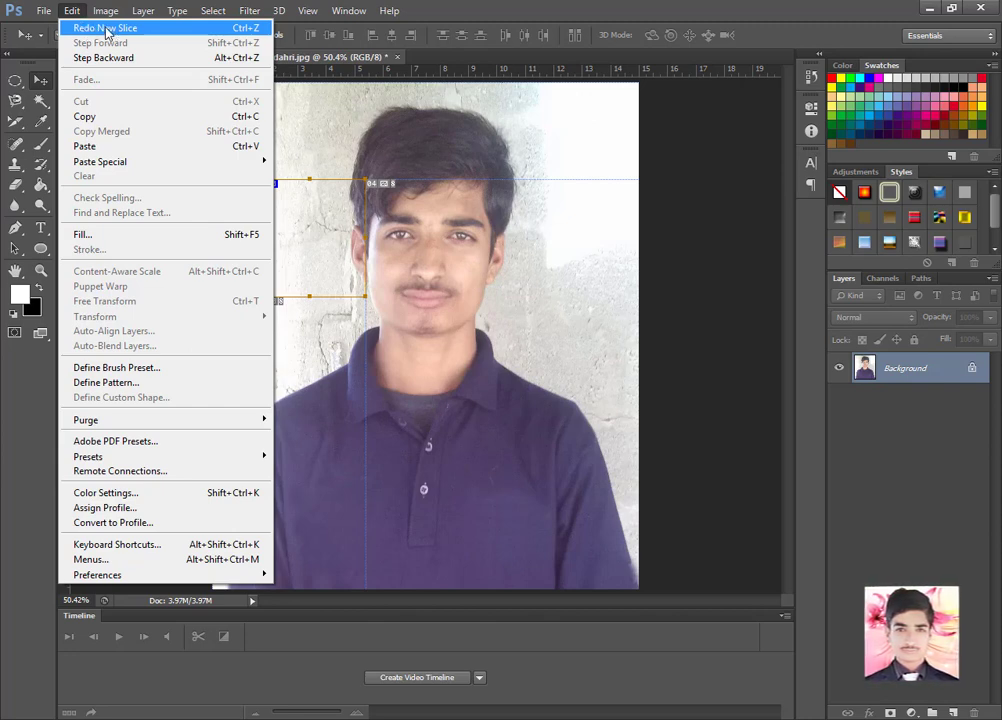
{"action": "left_click", "coordinate": [106, 29]}
{"action": "left_click", "coordinate": [76, 11]}
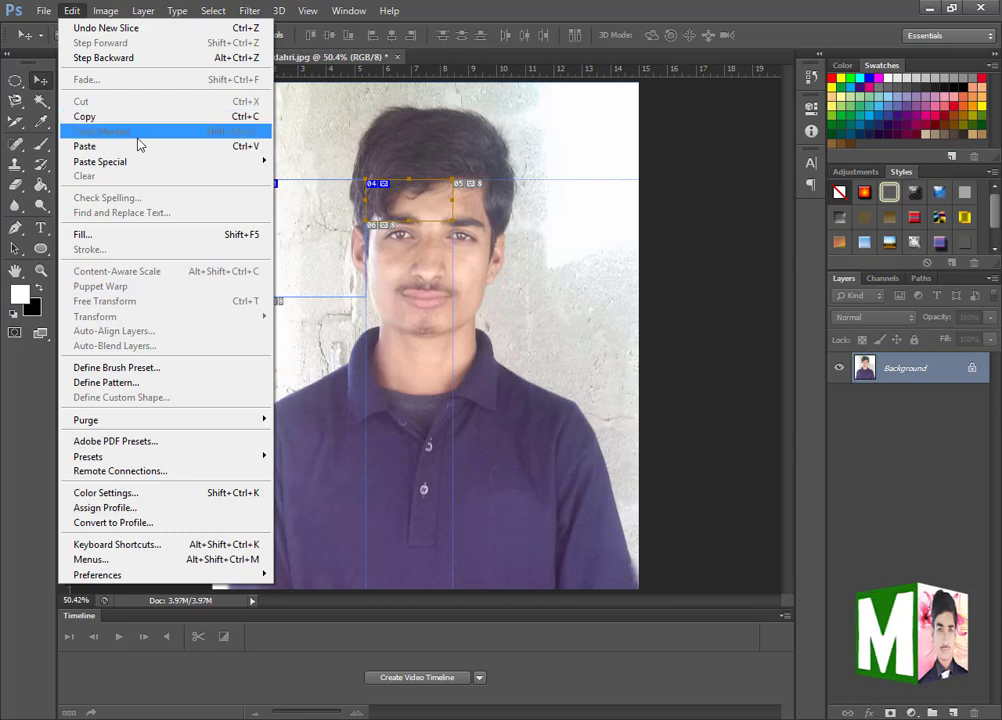
{"action": "left_click", "coordinate": [371, 165]}
- In Class 2.psd, merge Layer 2 and Layer 3, the rectangular and oval portraits, into one layer
{"action": "left_click", "coordinate": [148, 58]}
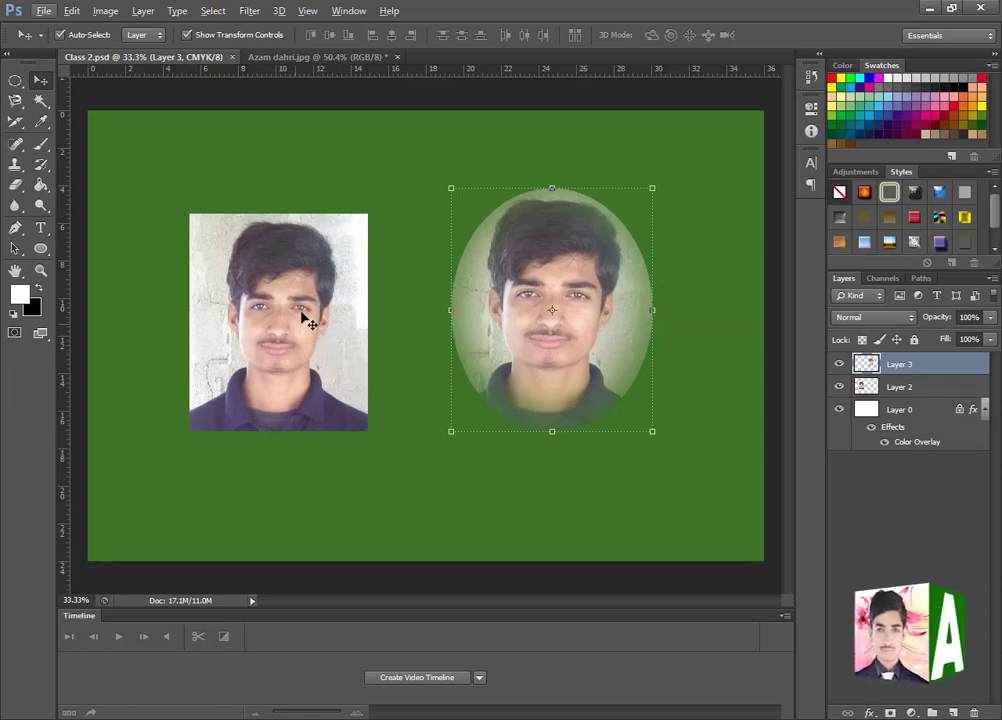
{"action": "left_click", "coordinate": [297, 280]}
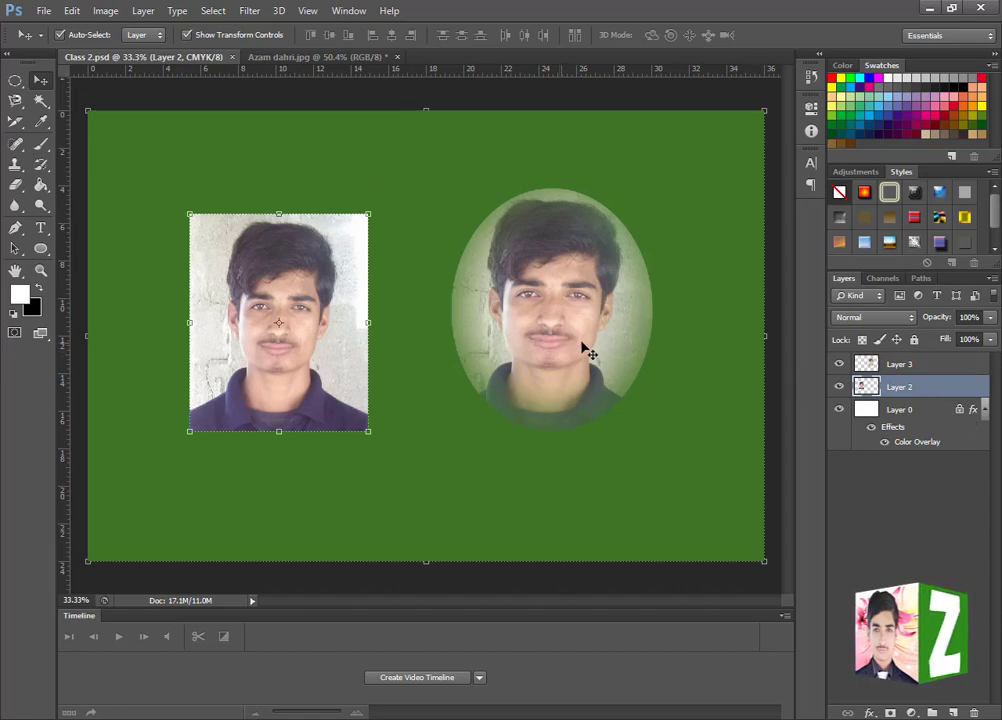
{"action": "left_click", "coordinate": [940, 365], "text": "shift"}
{"action": "right_click", "coordinate": [925, 386]}
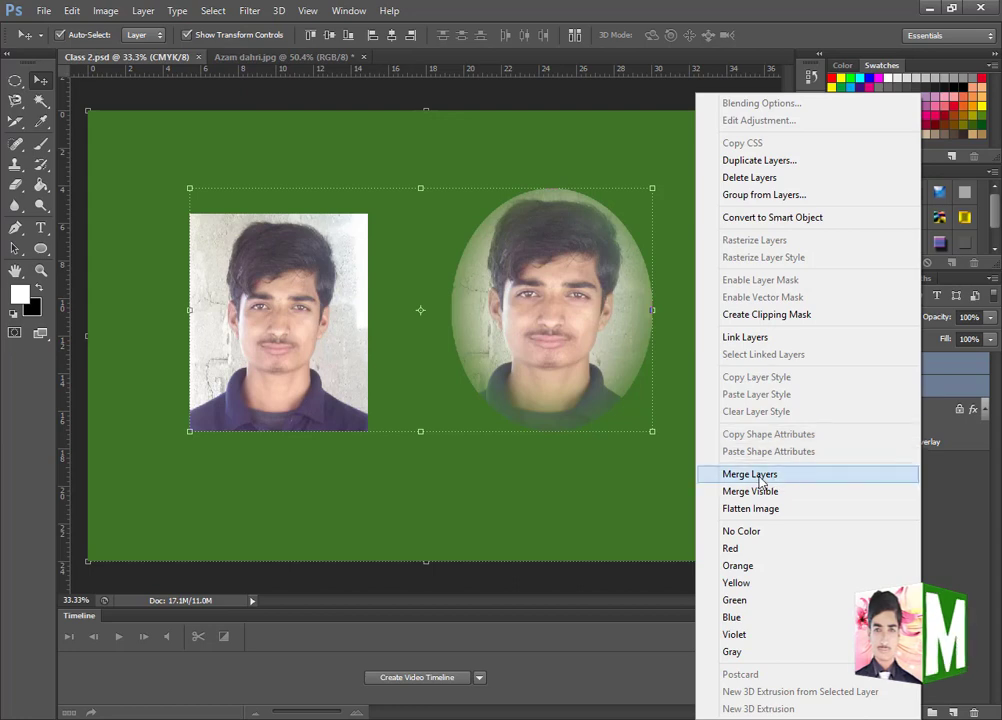
{"action": "left_click", "coordinate": [760, 476]}
- Move the merged portraits slightly down on the green background, and undo both the move and the merge
{"action": "left_click_drag", "start_coordinate": [548, 376], "coordinate": [592, 392]}
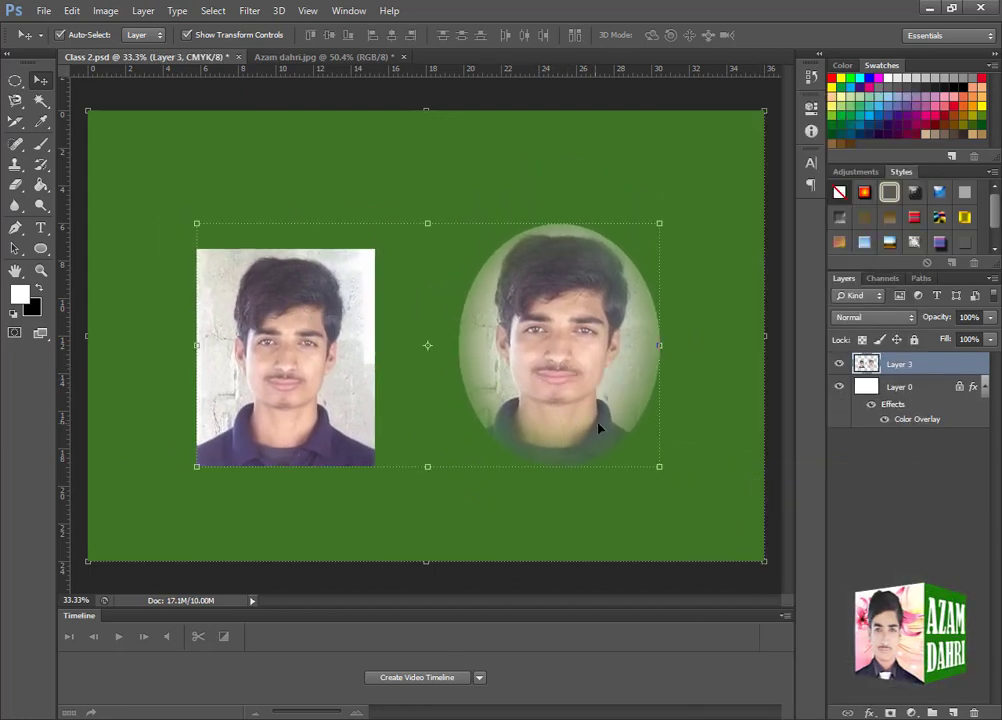
{"action": "key", "text": "ctrl+z"}
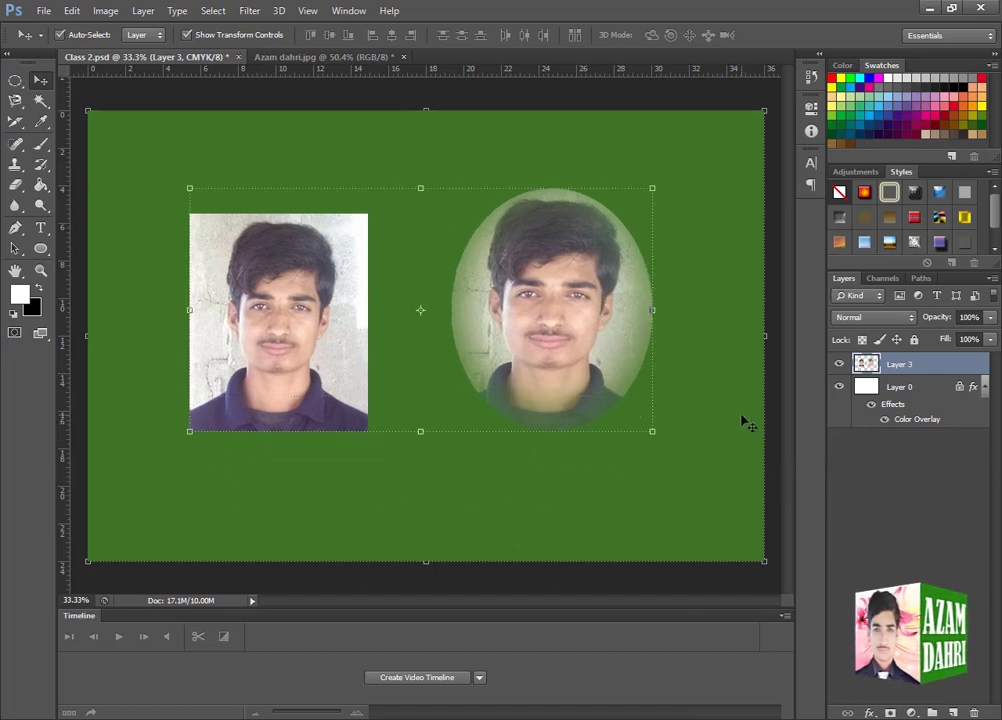
{"action": "key", "text": "ctrl+alt+z"}
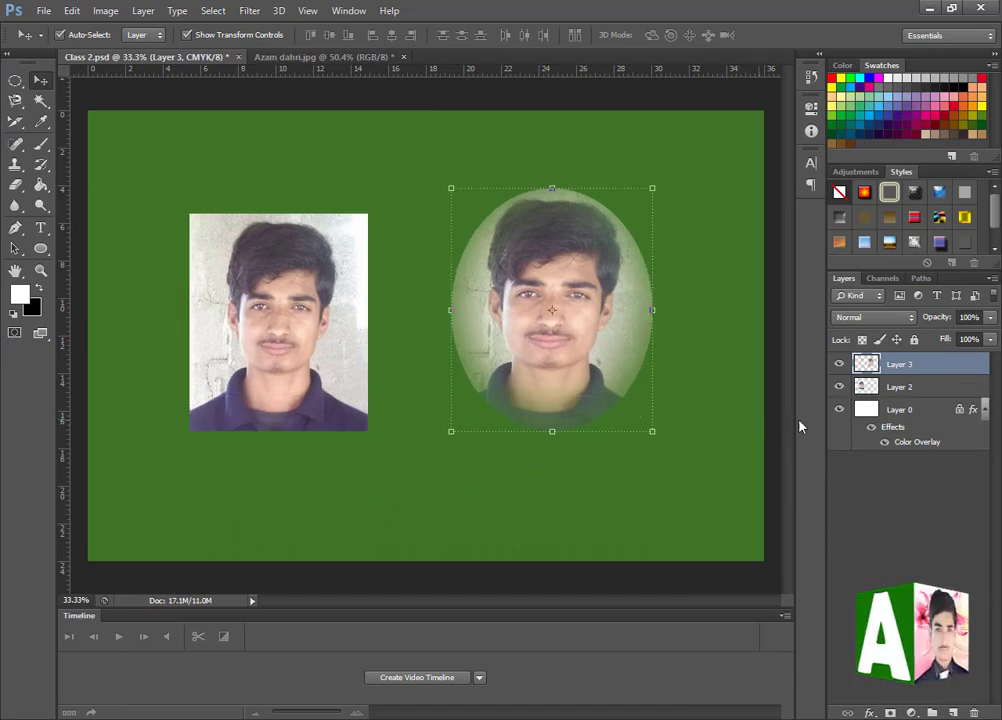
- Stretch the oval portrait to 141.50% width and 139.87% height with Content-Aware Scale, and cancel the transform
{"action": "left_click", "coordinate": [73, 11]}
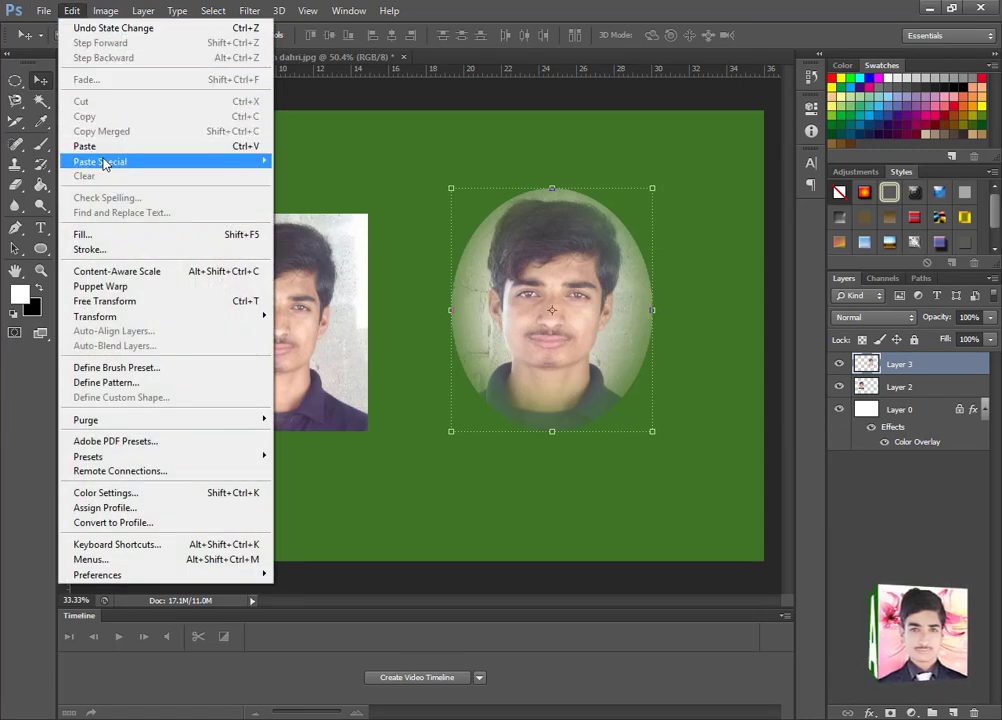
{"action": "mouse_move", "coordinate": [97, 166]}
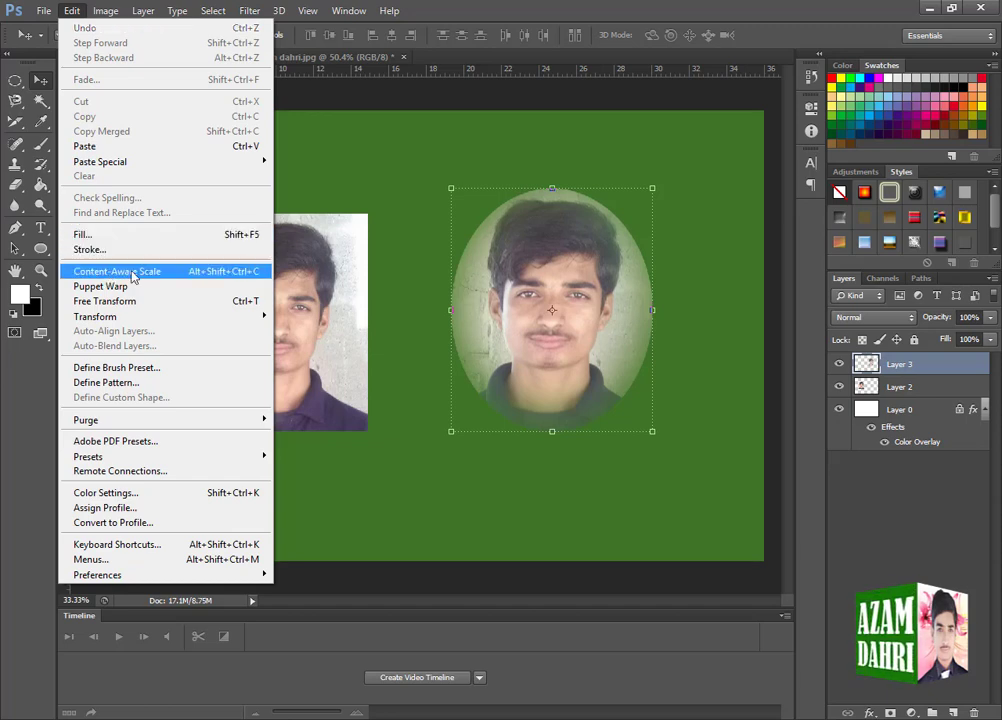
{"action": "left_click", "coordinate": [131, 272]}
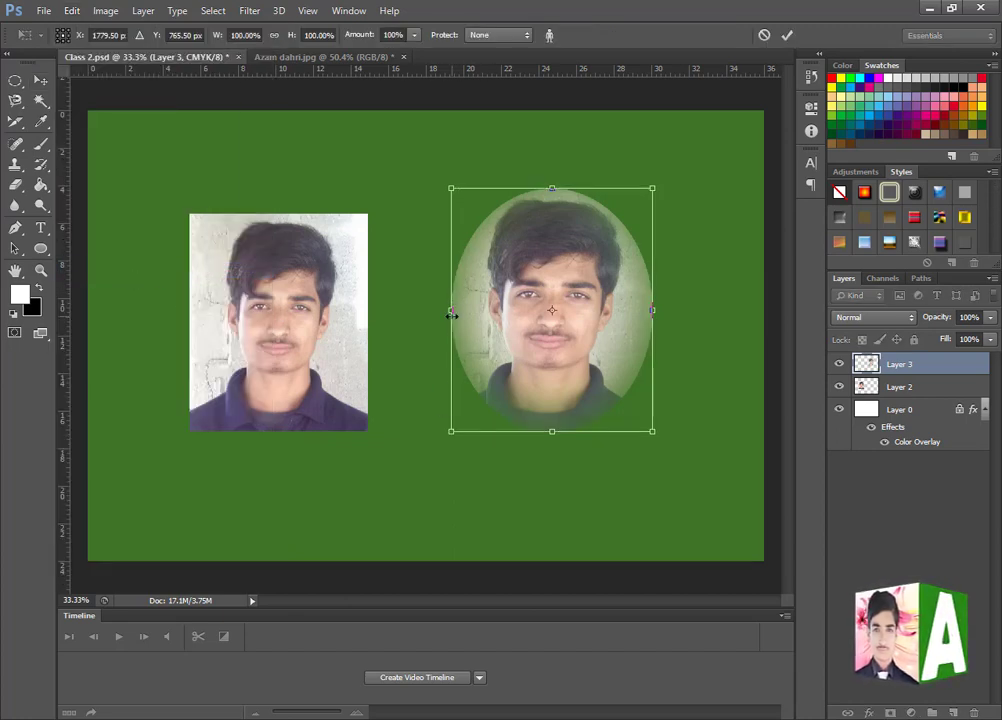
{"action": "left_click_drag", "start_coordinate": [452, 314], "coordinate": [368, 314]}
{"action": "left_click_drag", "start_coordinate": [512, 432], "coordinate": [513, 497]}
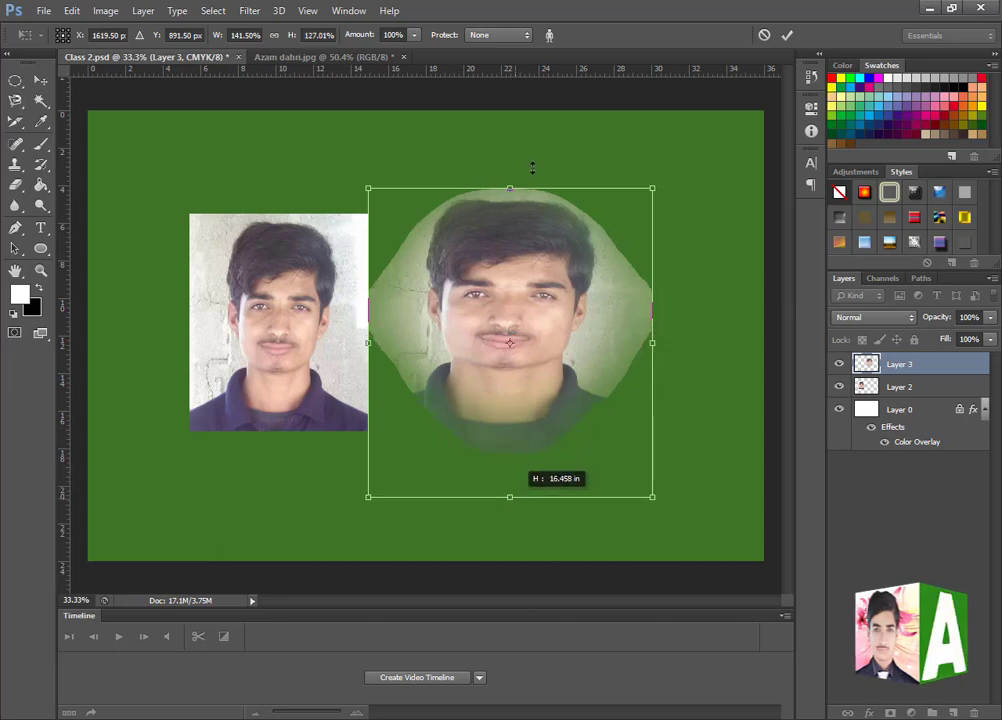
{"action": "left_click_drag", "start_coordinate": [513, 180], "coordinate": [512, 160]}
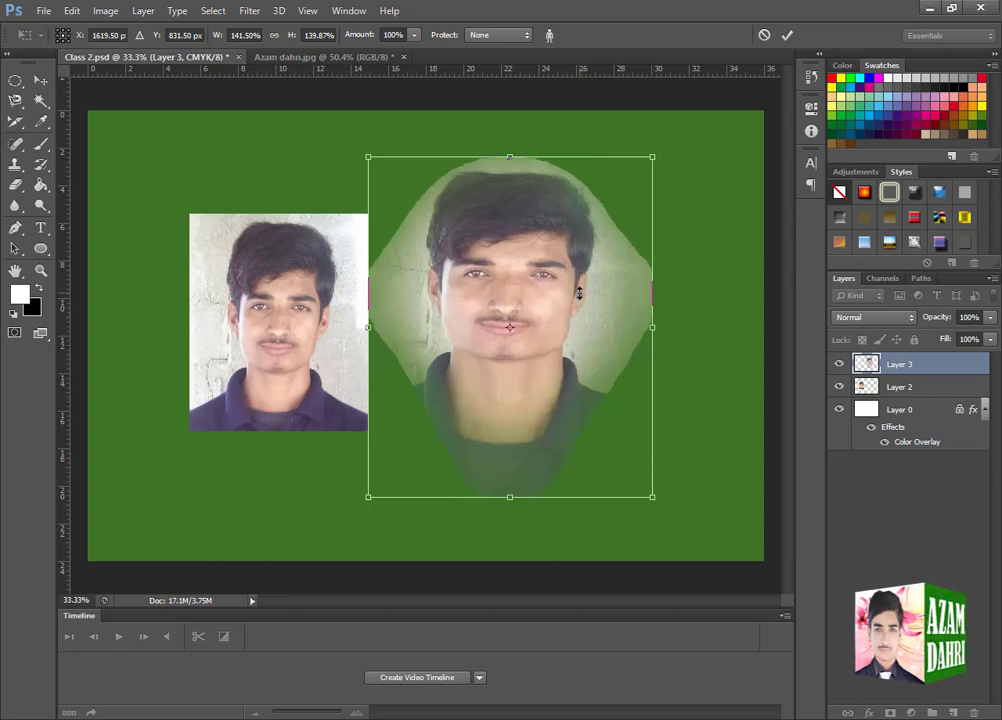
{"action": "left_click", "coordinate": [764, 35]}
- Distort the oval portrait's face with Puppet Warp pins pulled outward from both cheeks, apply the warp, and undo it
{"action": "left_click", "coordinate": [72, 10]}
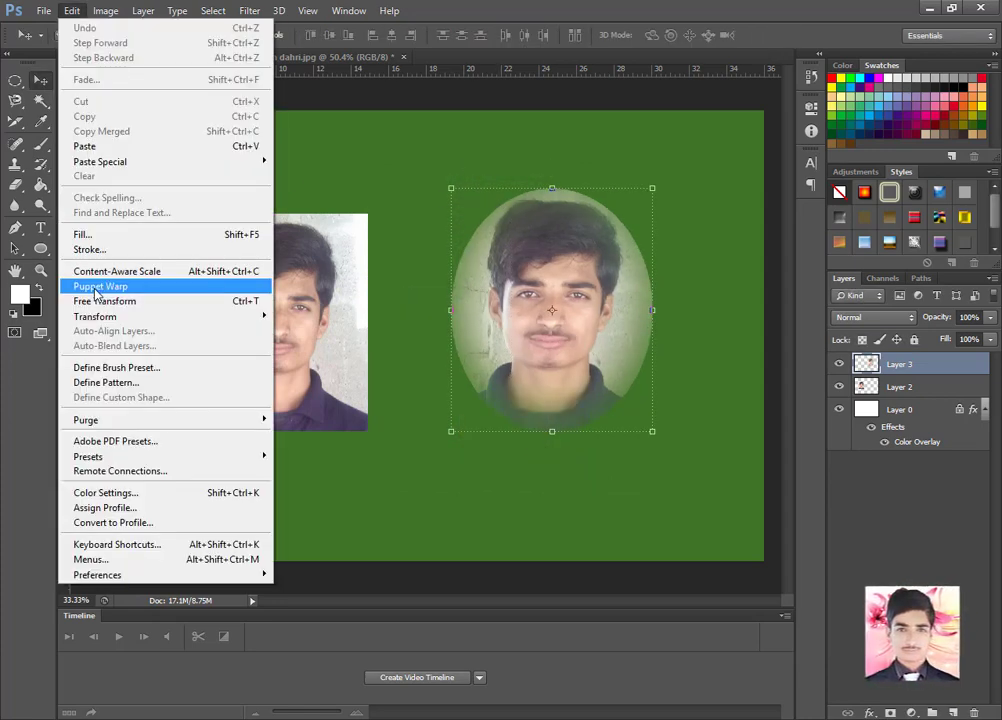
{"action": "left_click", "coordinate": [96, 288]}
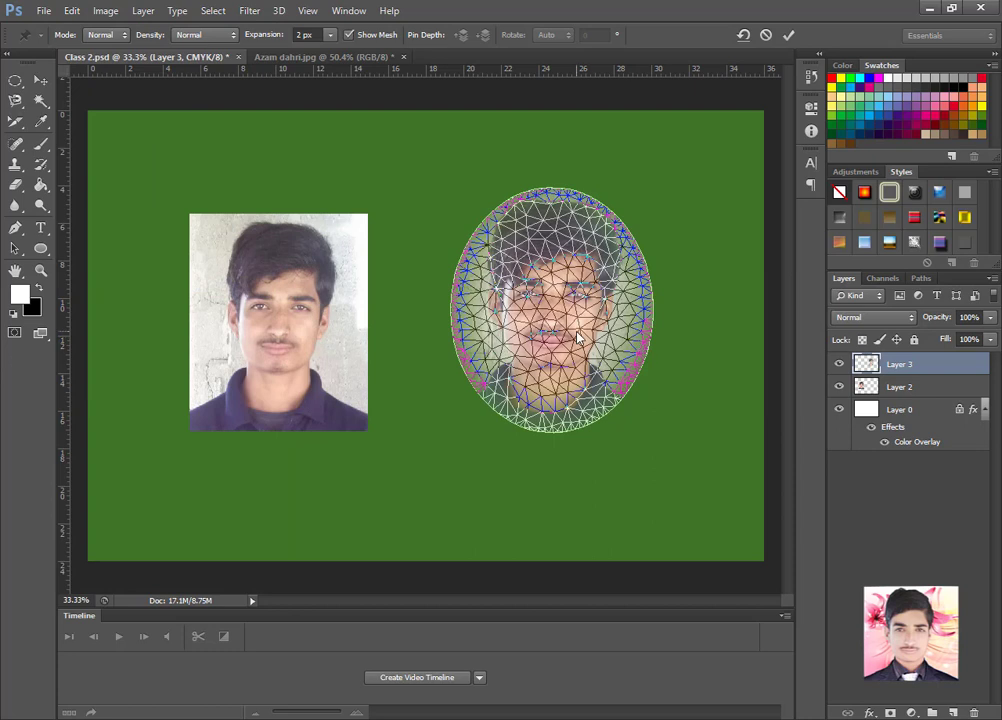
{"action": "mouse_move", "coordinate": [577, 337]}
{"action": "left_mouse_down"}
{"action": "mouse_move", "coordinate": [563, 361]}
{"action": "mouse_move", "coordinate": [580, 362]}
{"action": "left_mouse_up"}
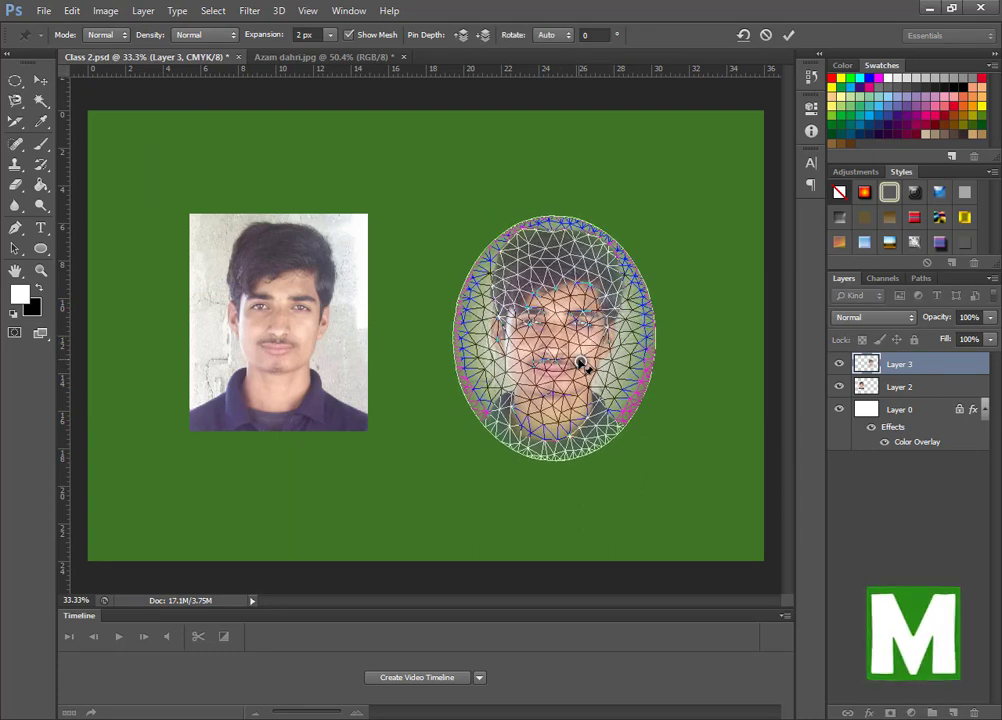
{"action": "left_click", "coordinate": [585, 359]}
{"action": "left_click", "coordinate": [538, 289]}
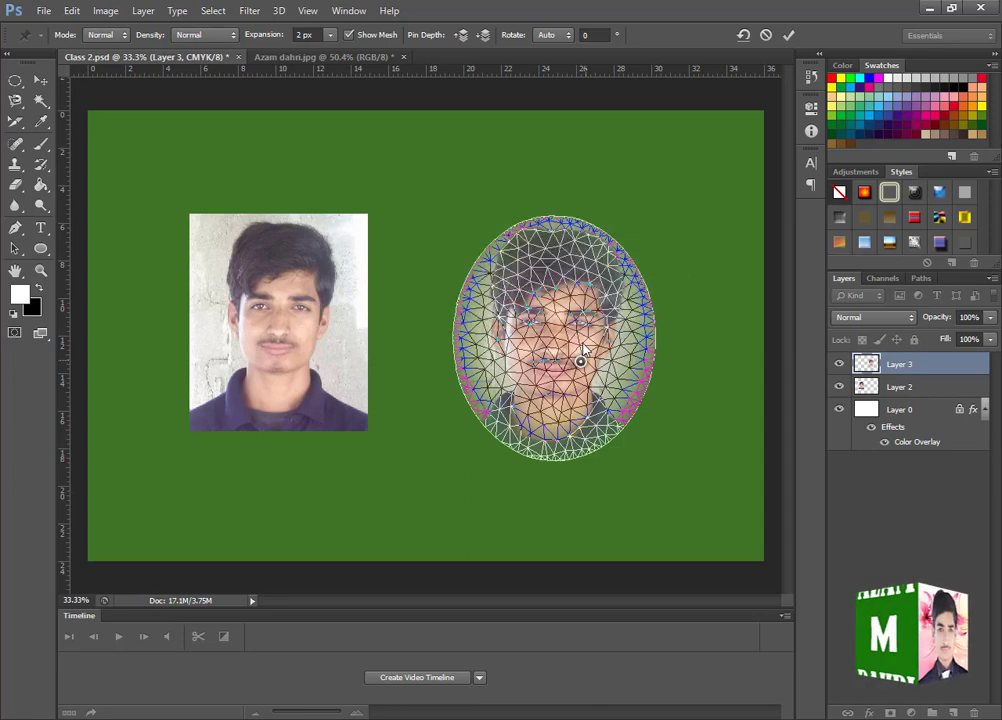
{"action": "left_click", "coordinate": [585, 345]}
{"action": "left_click_drag", "start_coordinate": [584, 332], "coordinate": [615, 243]}
{"action": "left_click_drag", "start_coordinate": [526, 269], "coordinate": [477, 295]}
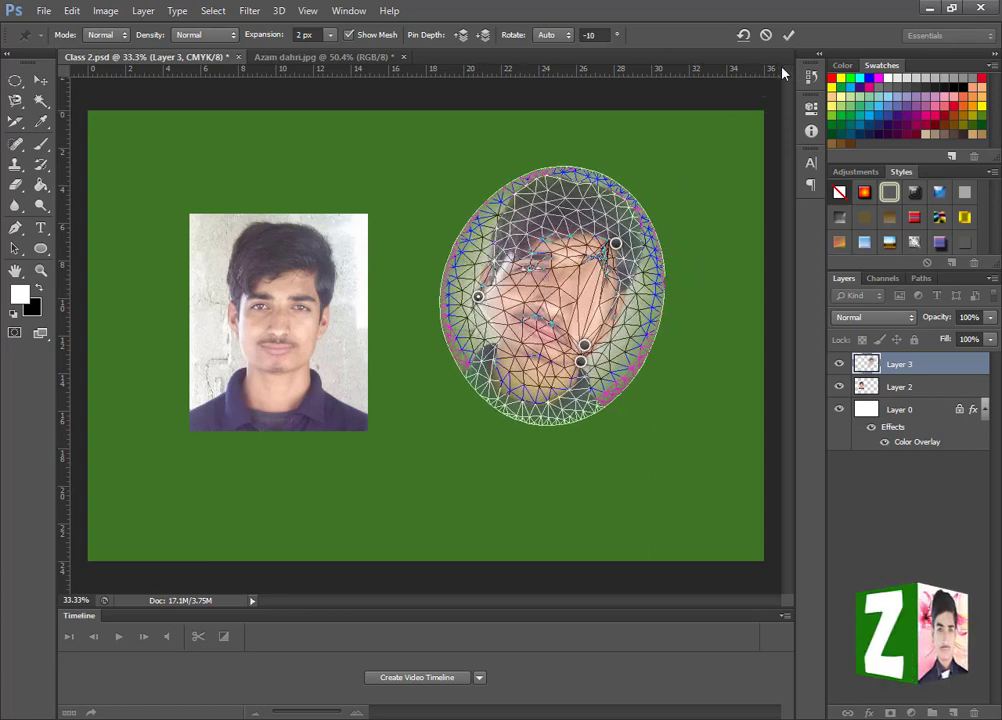
{"action": "left_click", "coordinate": [788, 36]}
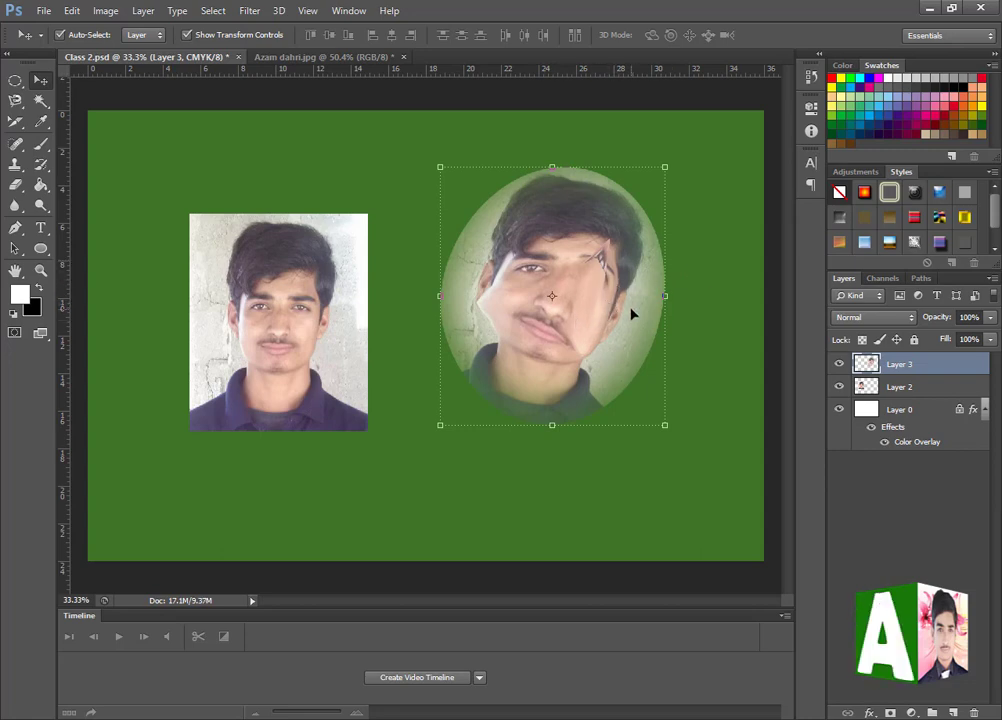
{"action": "key", "text": "ctrl+z"}
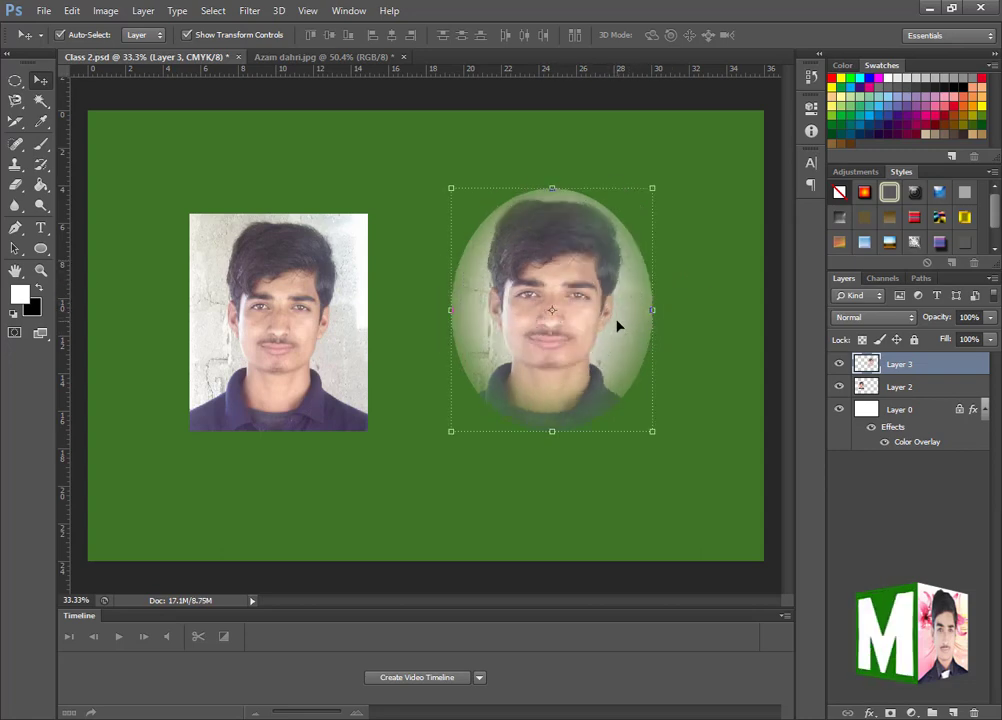
- Enlarge the oval portrait with Free Transform to 144.75% width and 155.63% height, apply it, and undo it
{"action": "left_click", "coordinate": [72, 11]}
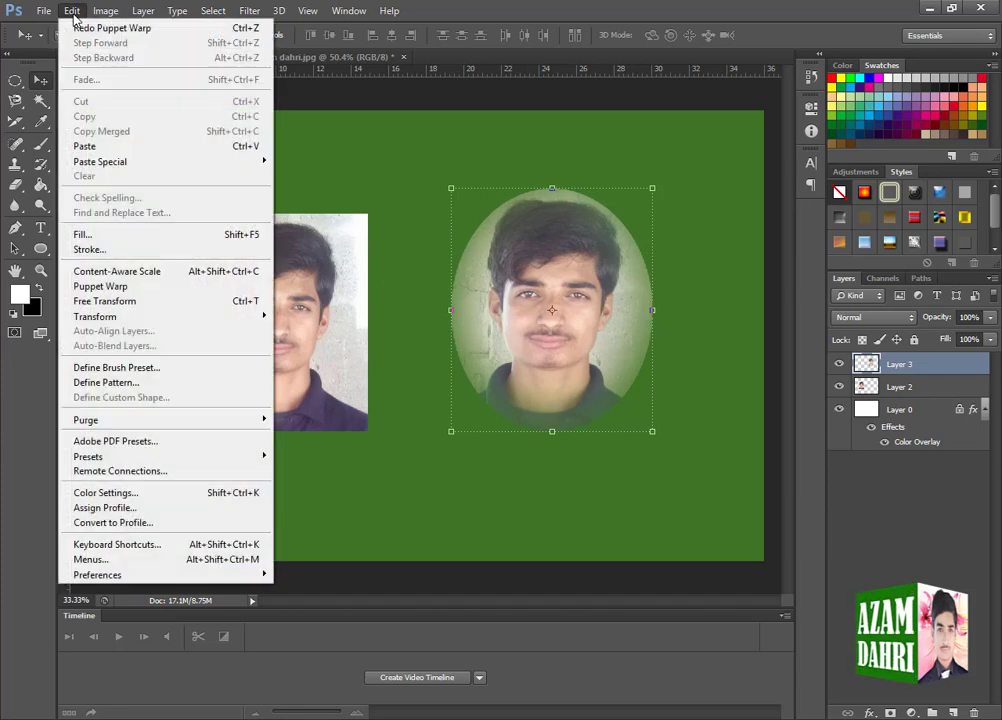
{"action": "left_click", "coordinate": [113, 302]}
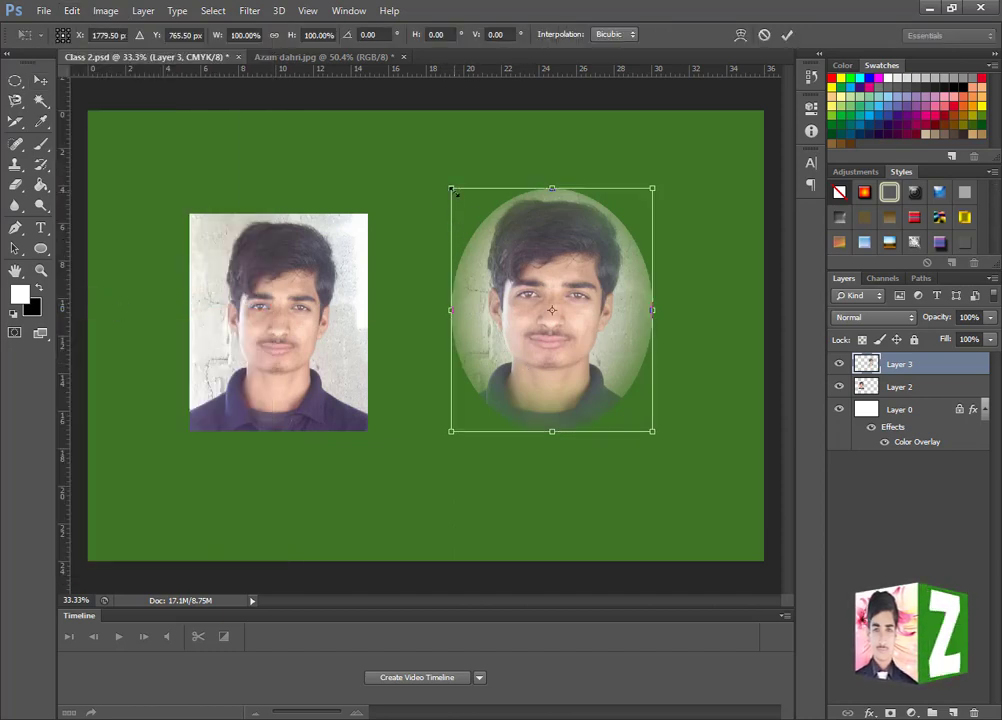
{"action": "left_click_drag", "start_coordinate": [436, 183], "coordinate": [360, 118]}
{"action": "left_click_drag", "start_coordinate": [501, 430], "coordinate": [507, 492]}
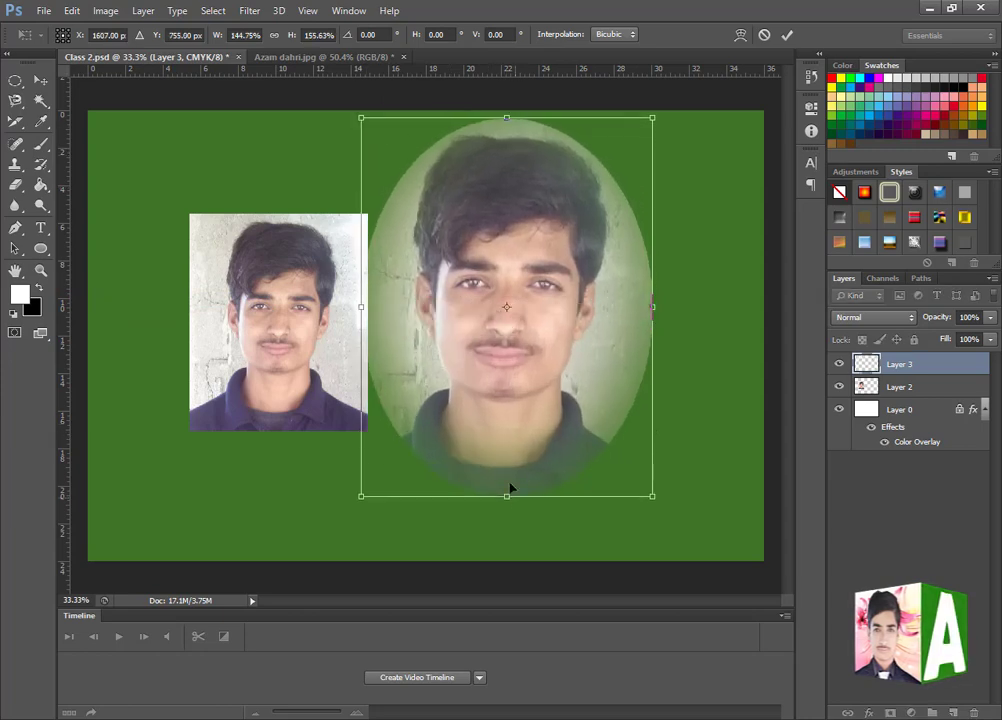
{"action": "key", "text": "Return"}
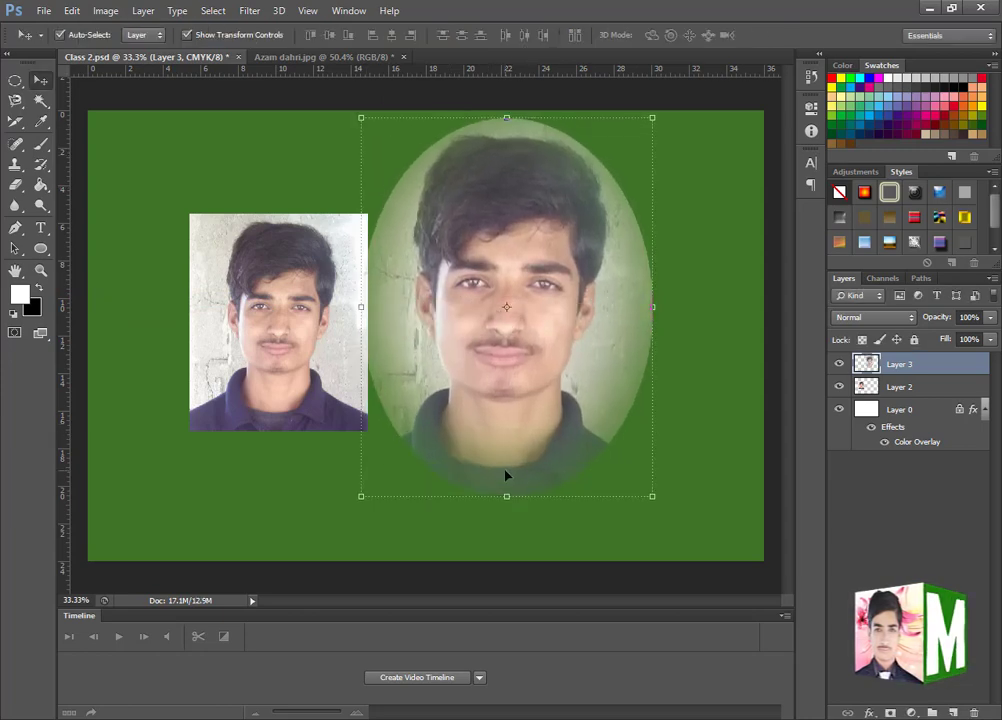
{"action": "key", "text": "ctrl+z"}
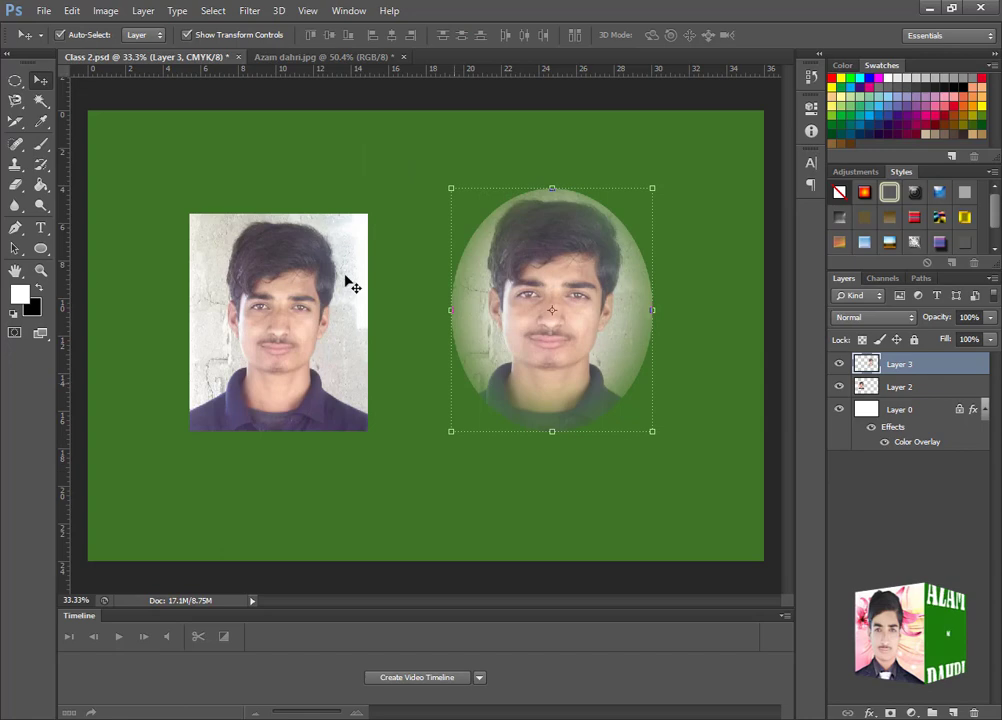
- Repeat the last transform on the oval portrait twice with Transform Again, and undo back to its original size
{"action": "left_click", "coordinate": [74, 12]}
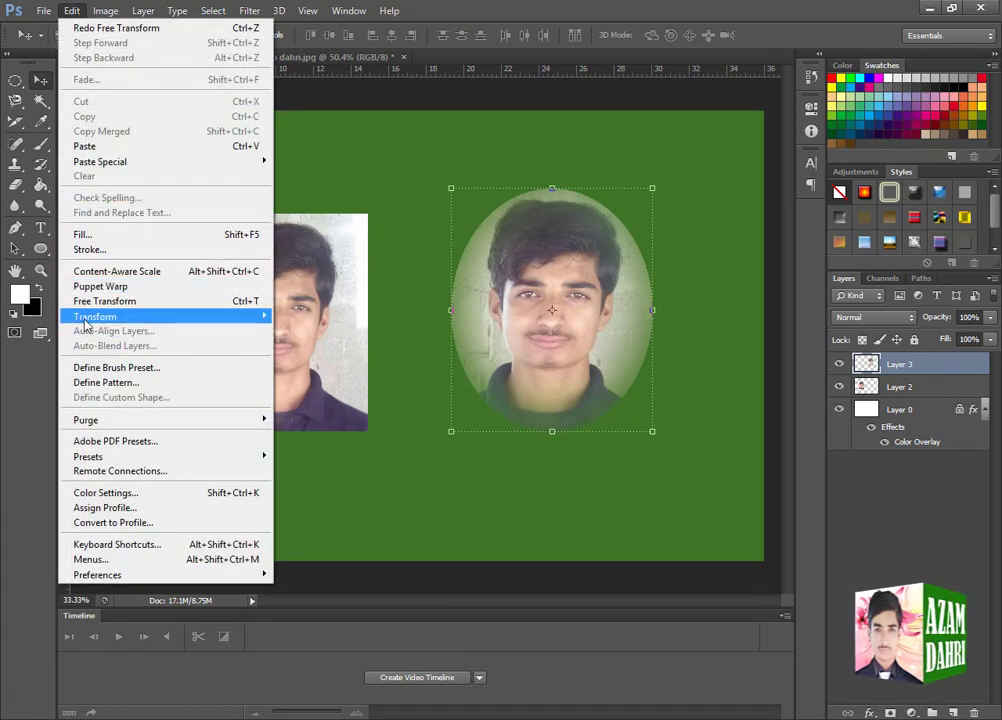
{"action": "mouse_move", "coordinate": [88, 318]}
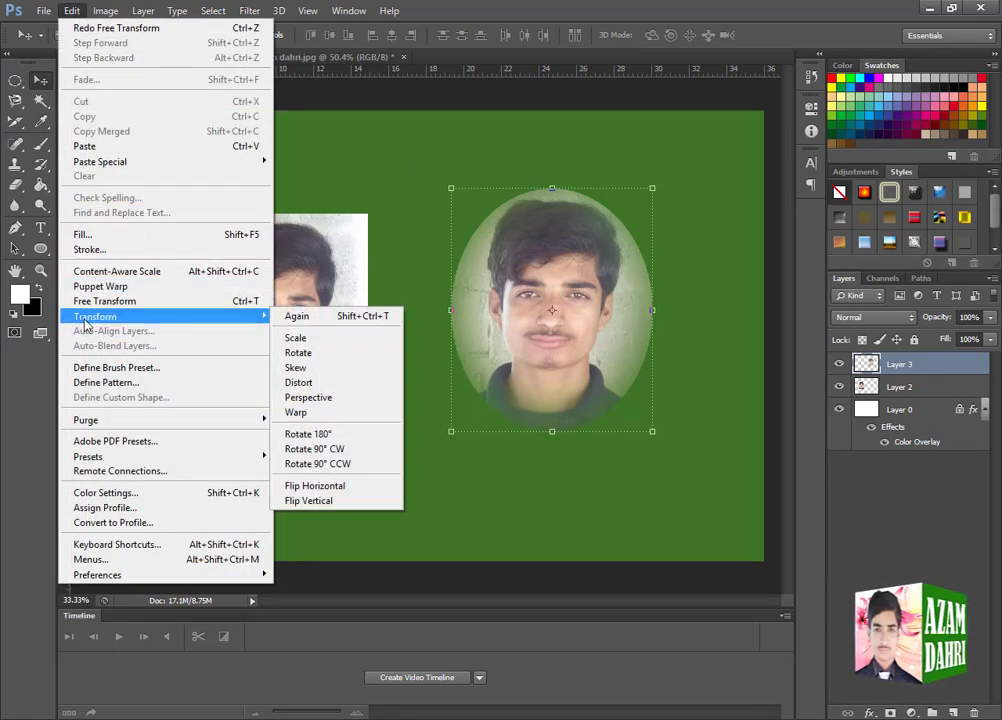
{"action": "left_click", "coordinate": [298, 316]}
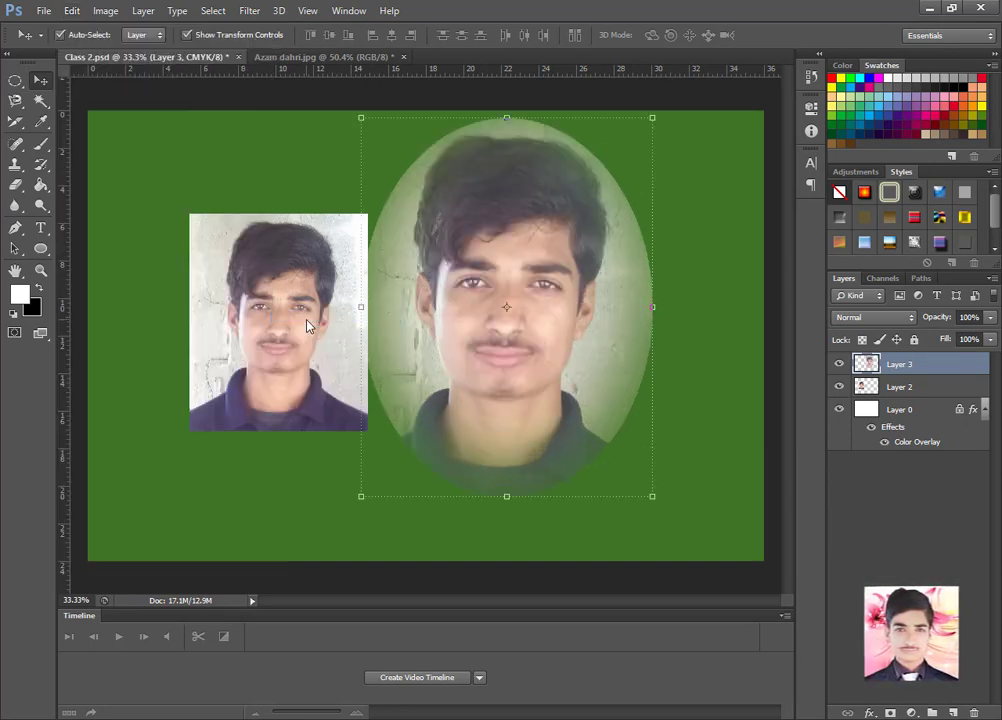
{"action": "left_click", "coordinate": [71, 11]}
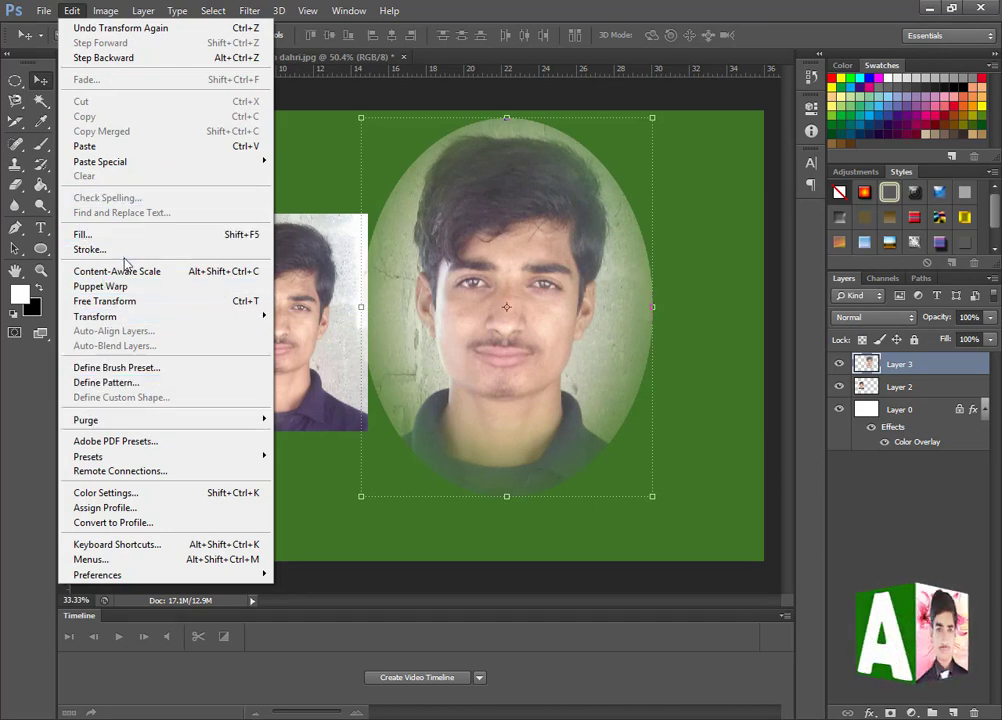
{"action": "mouse_move", "coordinate": [125, 316]}
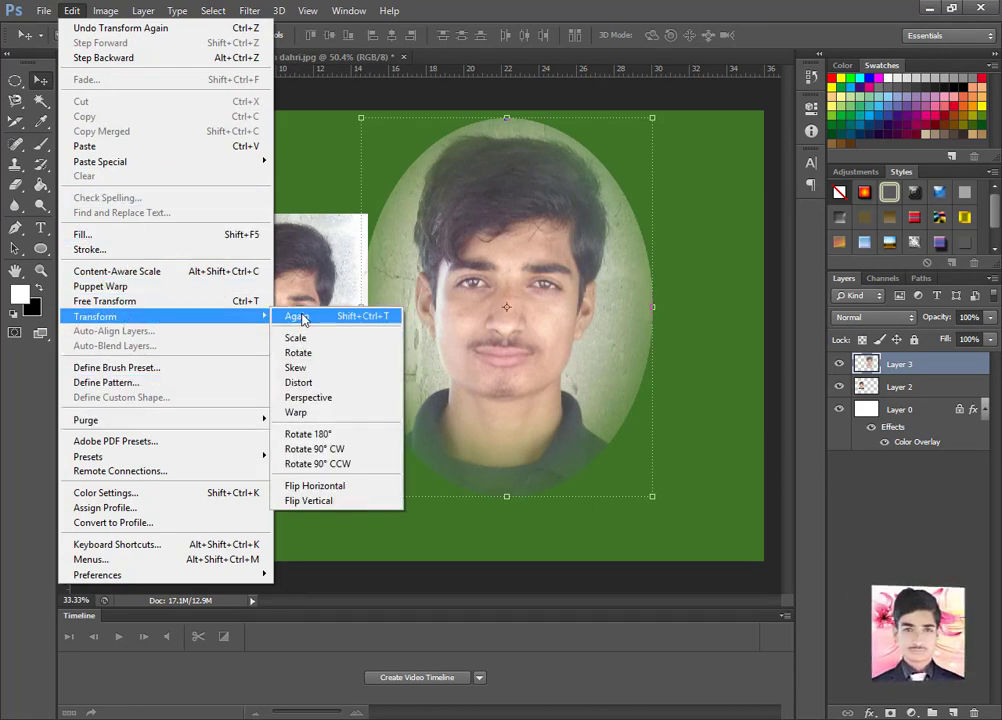
{"action": "left_click", "coordinate": [300, 317]}
{"action": "key", "text": "ctrl+z"}
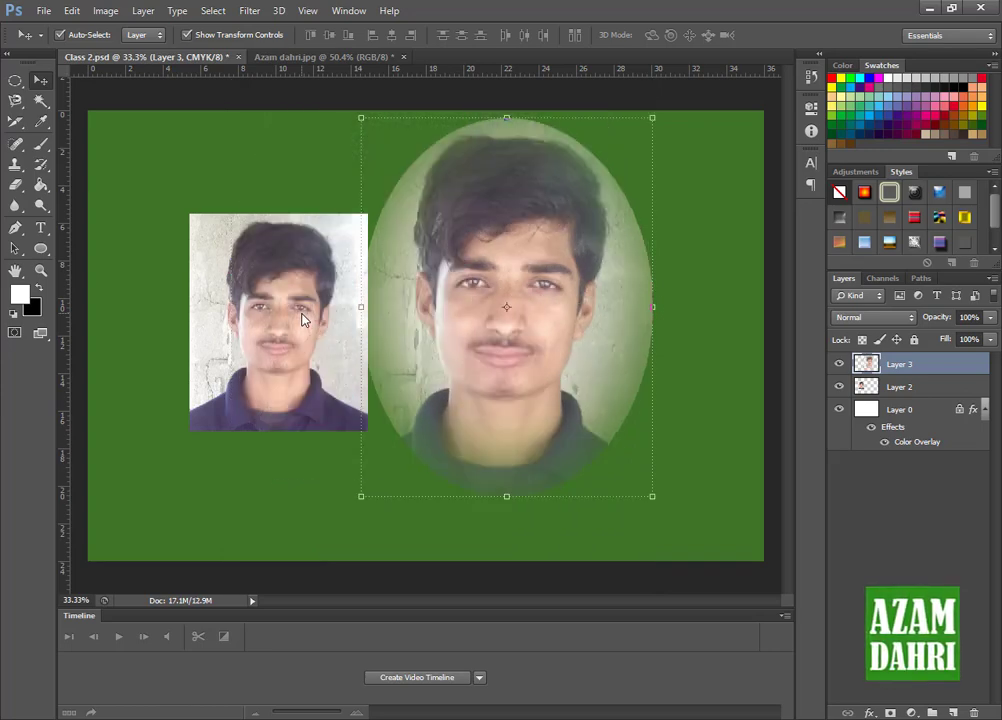
{"action": "key", "text": "ctrl+z"}
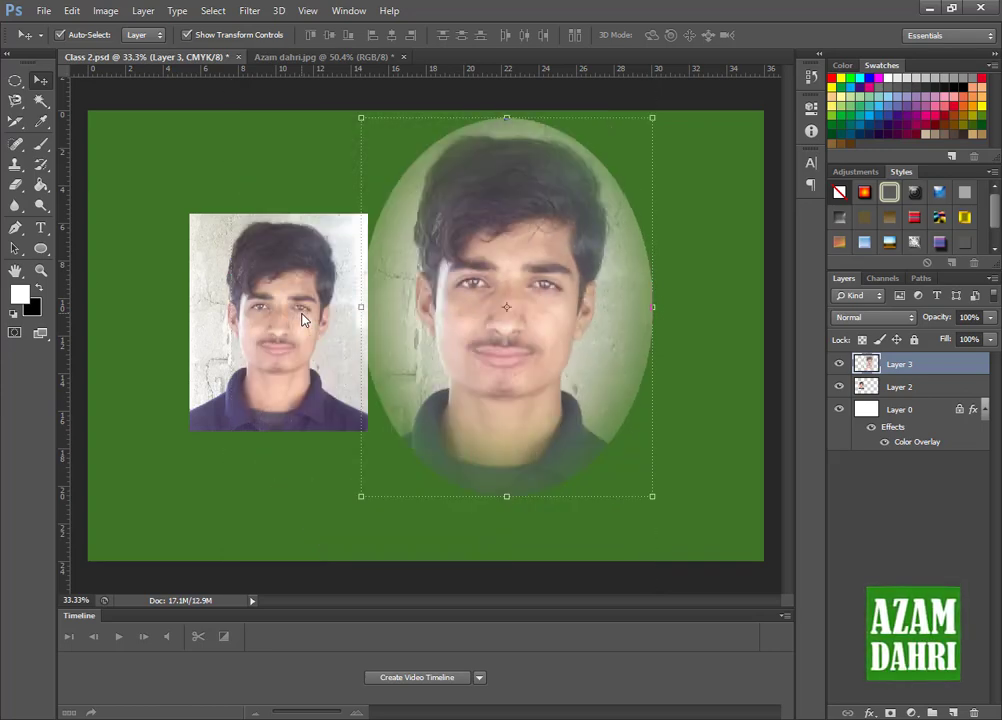
{"action": "key", "text": "ctrl+alt+z"}
- Skew the oval portrait by lowering its upper-left corner slightly to a vertical skew of -2.90°, and apply the transform
{"action": "left_click", "coordinate": [72, 10]}
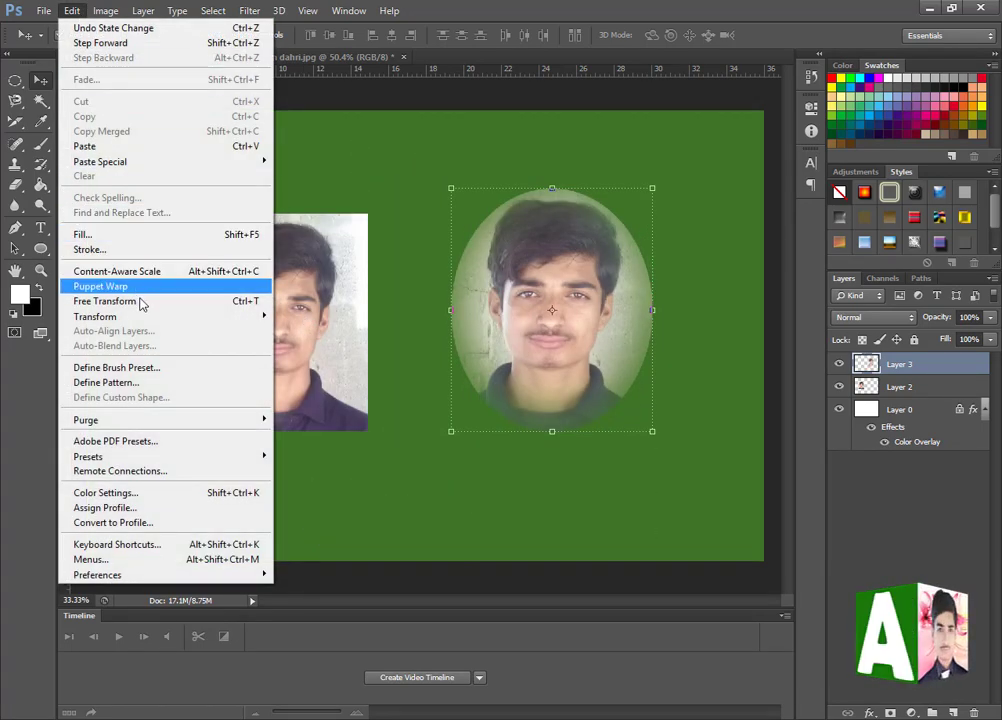
{"action": "mouse_move", "coordinate": [193, 323]}
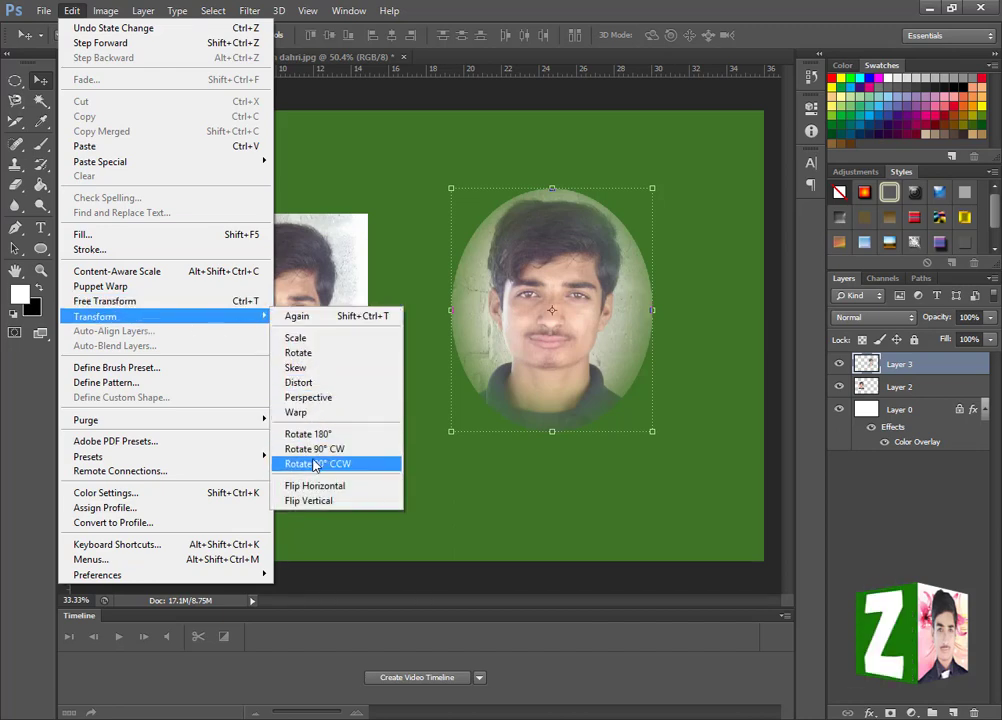
{"action": "left_click", "coordinate": [606, 349]}
{"action": "key", "text": "ctrl+t"}
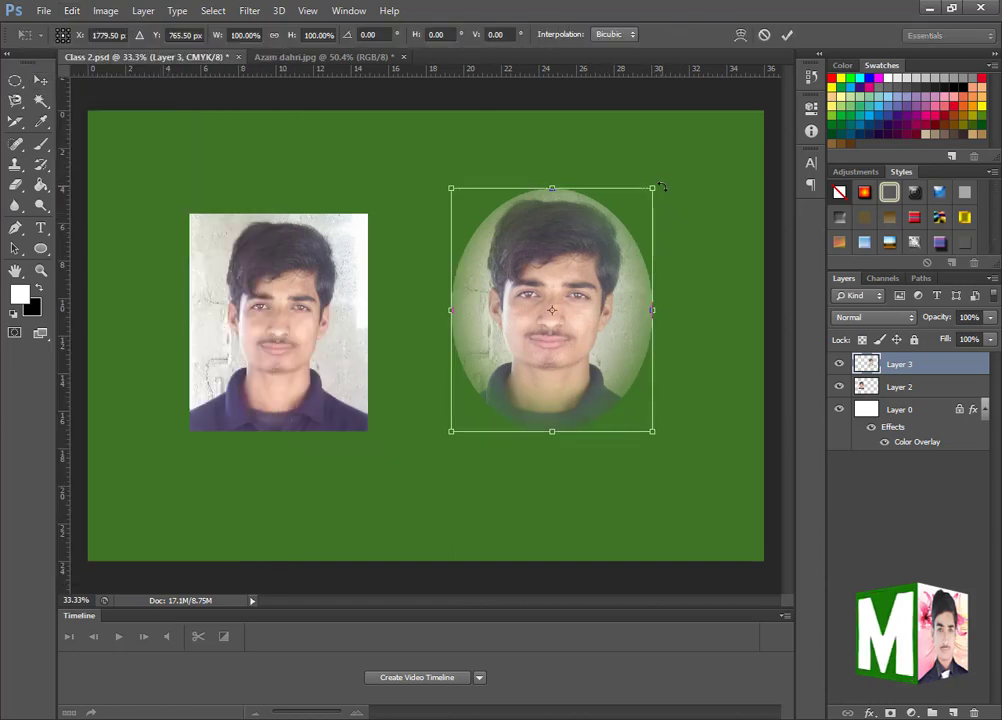
{"action": "right_click", "coordinate": [661, 188]}
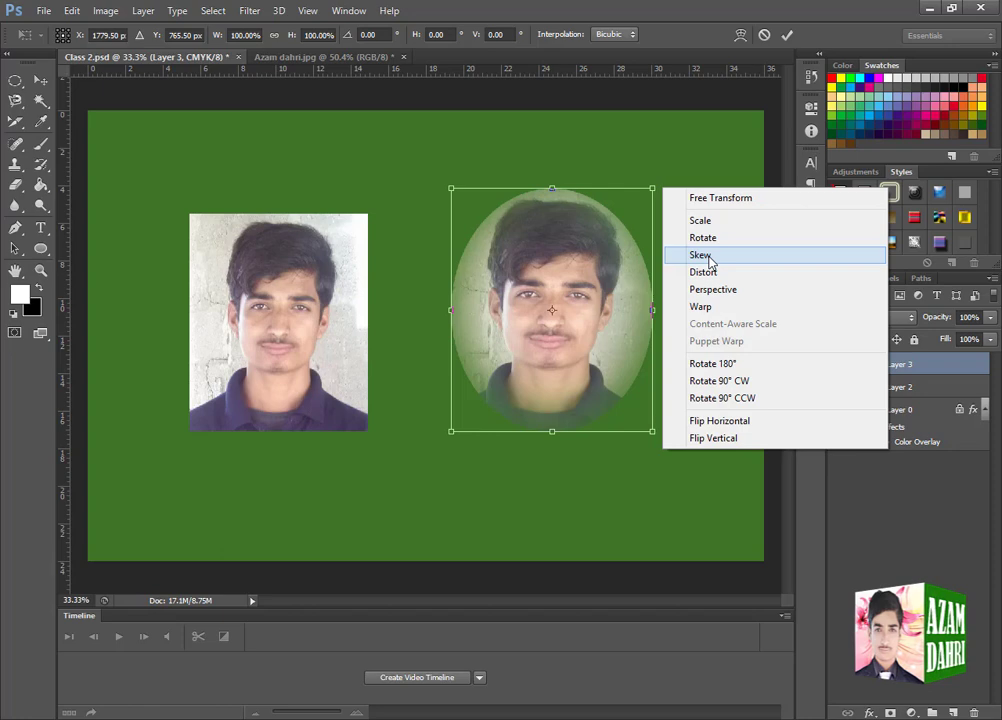
{"action": "left_click", "coordinate": [709, 258]}
{"action": "mouse_move", "coordinate": [457, 197]}
{"action": "left_mouse_down"}
{"action": "mouse_move", "coordinate": [459, 233]}
{"action": "mouse_move", "coordinate": [423, 246]}
{"action": "mouse_move", "coordinate": [385, 284]}
{"action": "mouse_move", "coordinate": [397, 173]}
{"action": "mouse_move", "coordinate": [242, 179]}
{"action": "mouse_move", "coordinate": [492, 219]}
{"action": "mouse_move", "coordinate": [459, 215]}
{"action": "mouse_move", "coordinate": [451, 198]}
{"action": "left_mouse_up"}
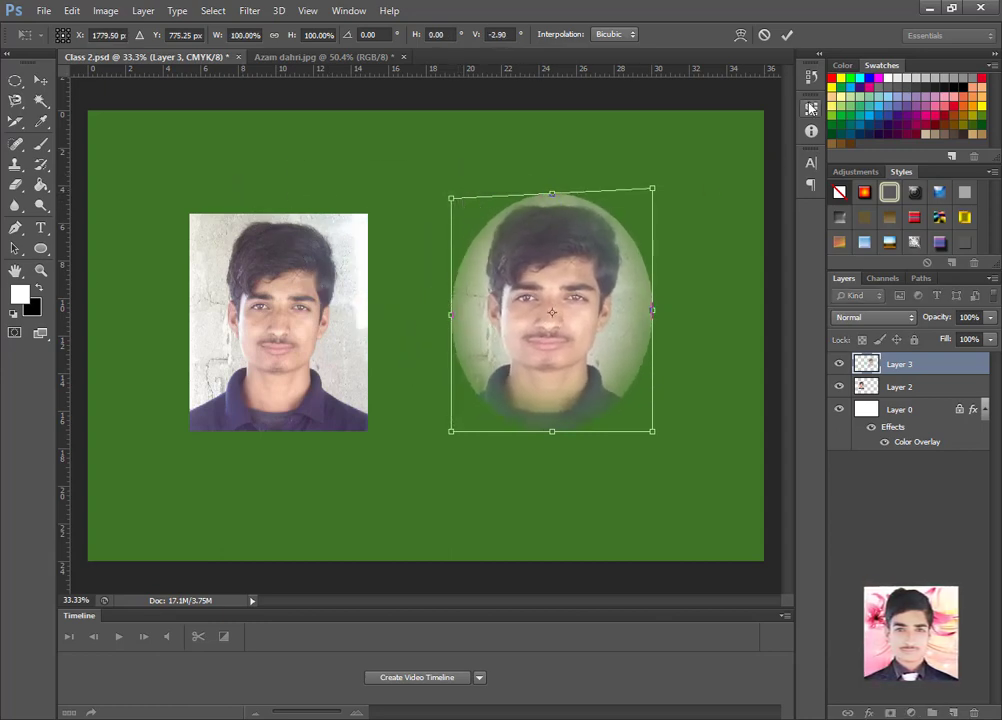
{"action": "left_click", "coordinate": [787, 34]}
- Skew the rectangular portrait's upper corners inward into a trapezoid with a narrow top edge, apply it, and undo it
{"action": "left_click", "coordinate": [291, 329]}
{"action": "key", "text": "ctrl+t"}
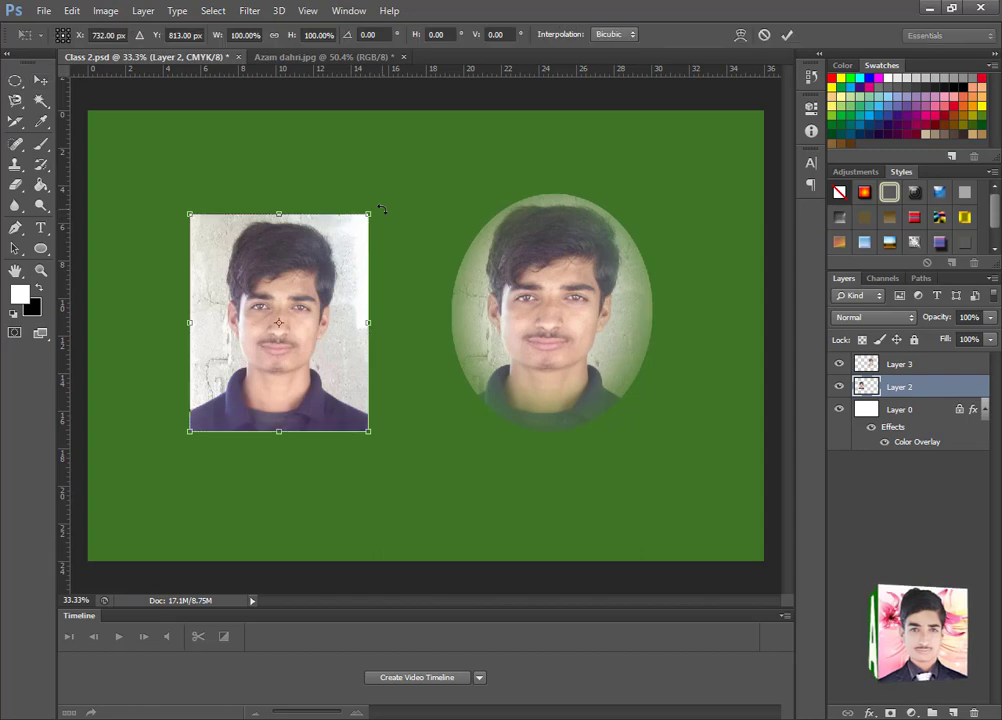
{"action": "right_click", "coordinate": [380, 212]}
{"action": "left_click", "coordinate": [425, 278]}
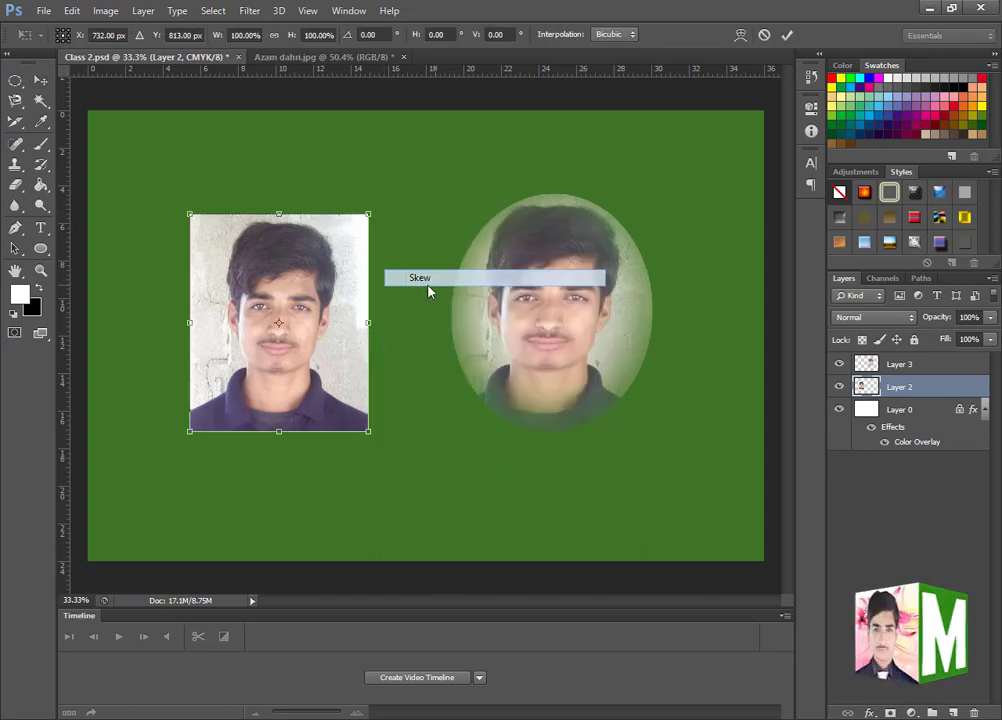
{"action": "left_click_drag", "start_coordinate": [368, 216], "coordinate": [448, 199]}
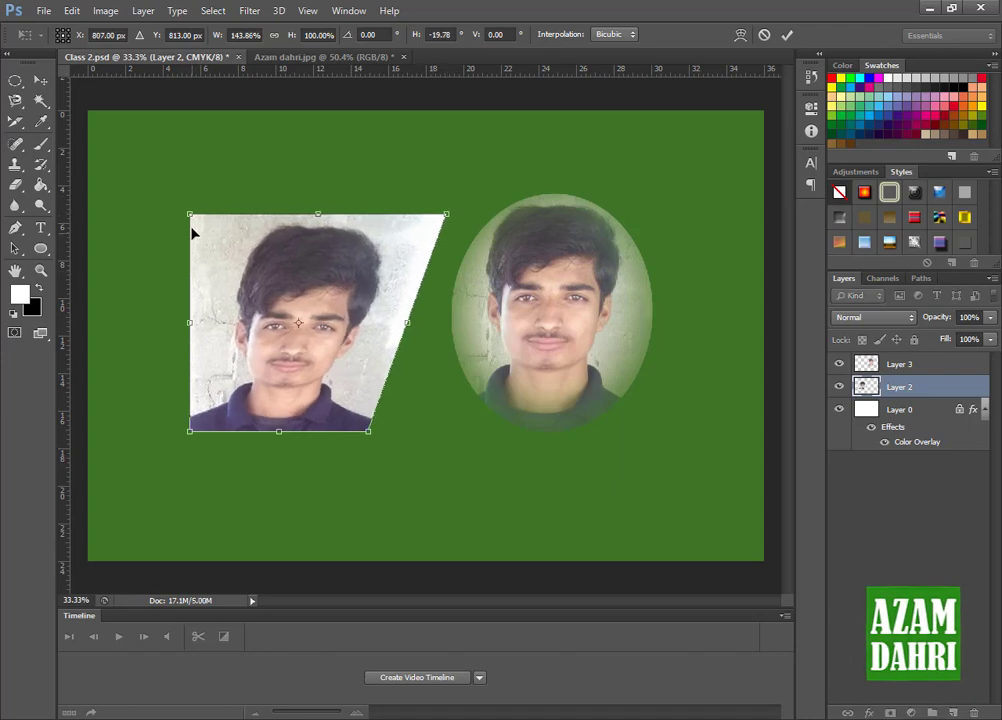
{"action": "left_click_drag", "start_coordinate": [190, 214], "coordinate": [272, 179]}
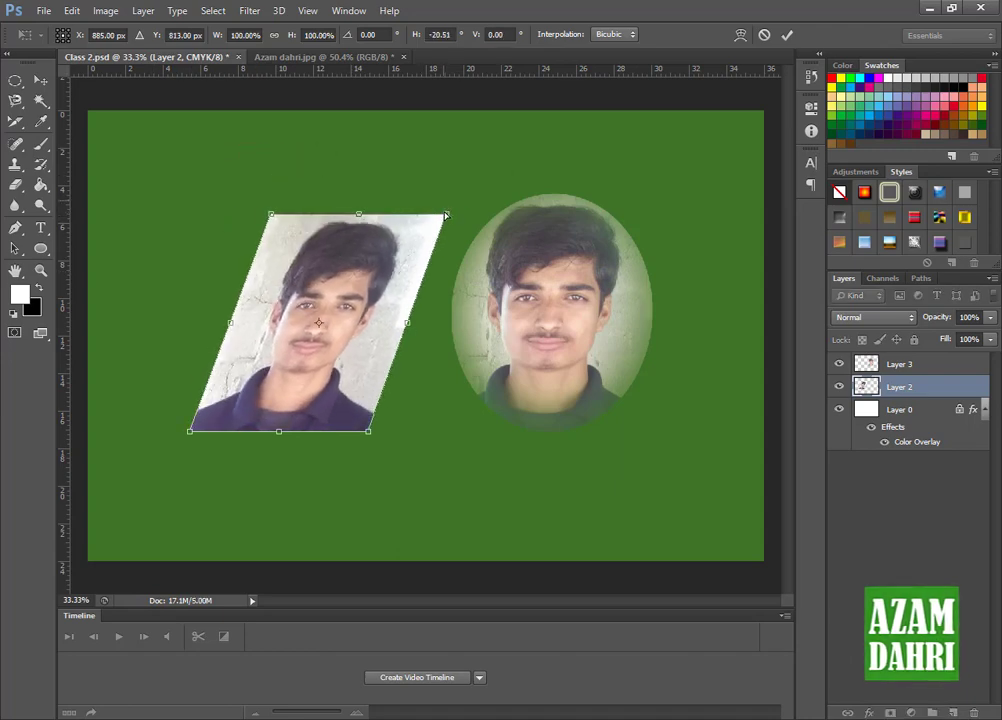
{"action": "left_click_drag", "start_coordinate": [446, 214], "coordinate": [341, 203]}
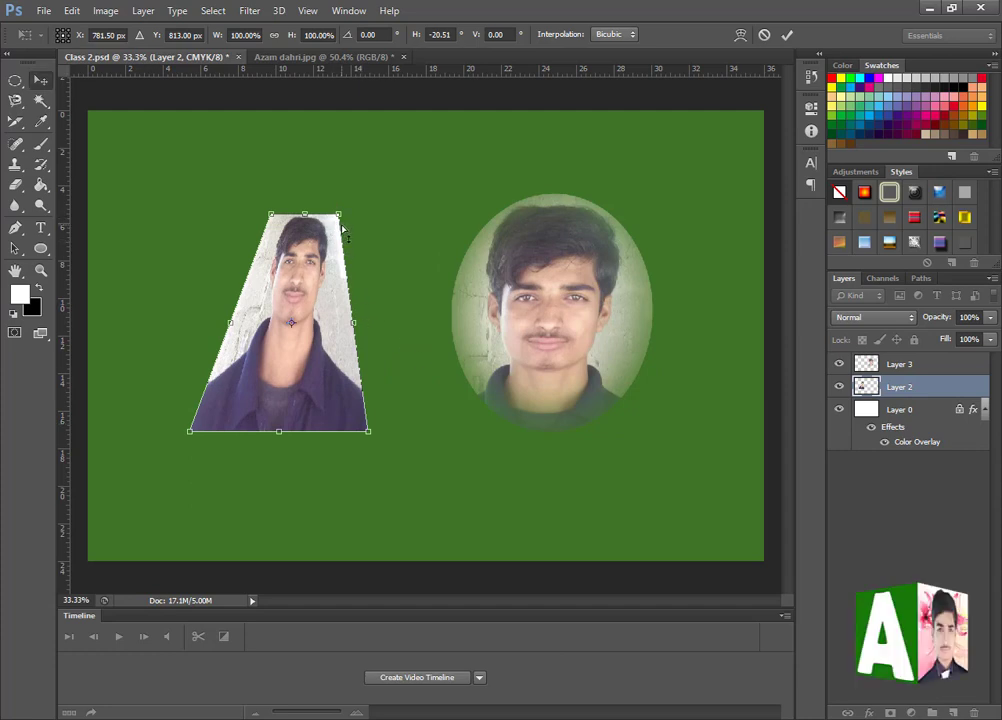
{"action": "key", "text": "Return"}
{"action": "key", "text": "ctrl+z"}
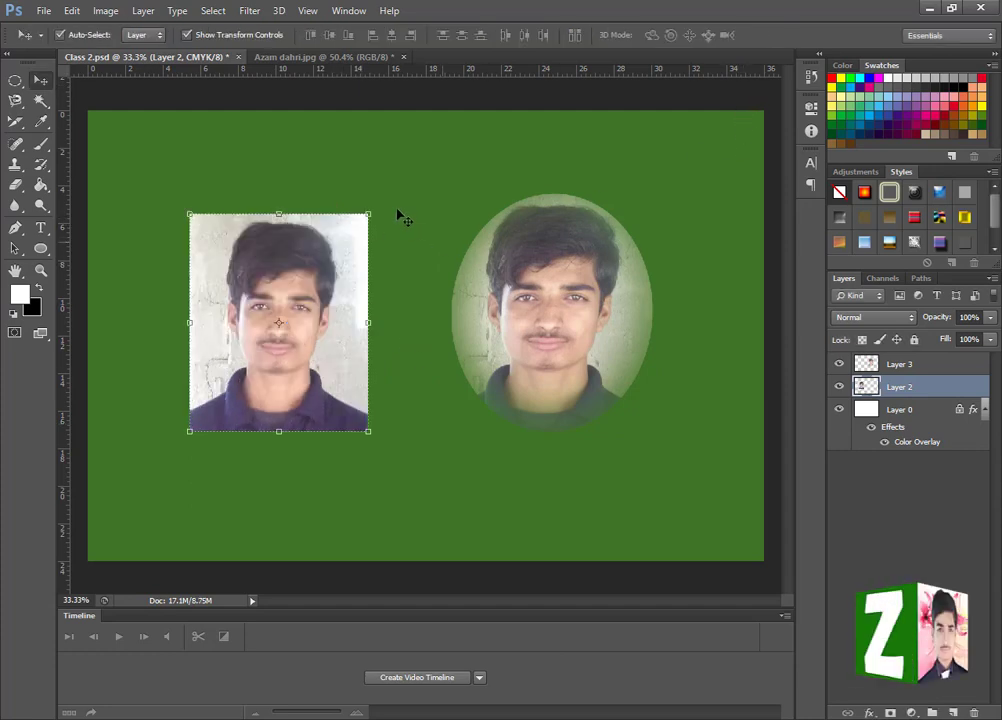
- Distort the rectangular portrait by pulling its upper-right and both lower corners downward, and undo the lower-left corner's move
{"action": "key", "text": "ctrl+t"}
{"action": "right_click", "coordinate": [383, 211]}
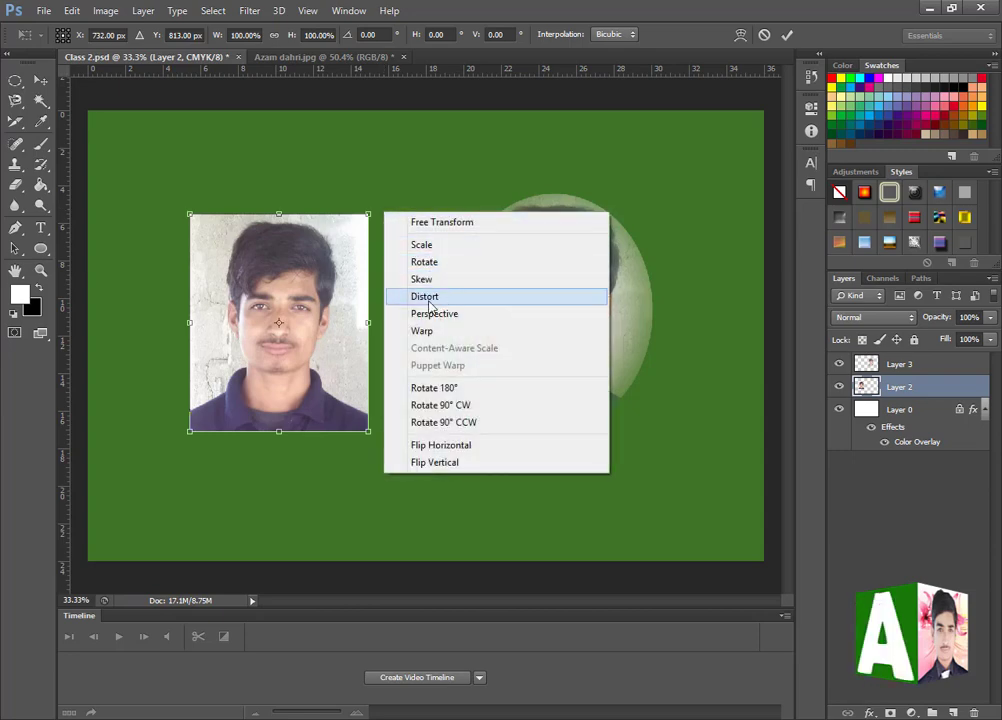
{"action": "left_click", "coordinate": [431, 300]}
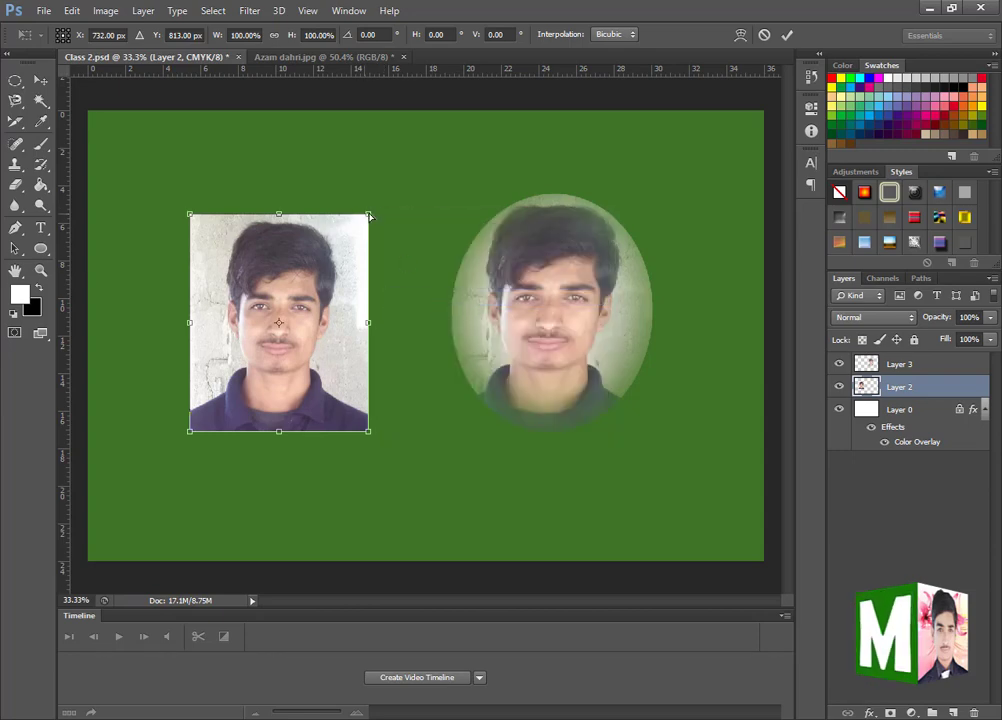
{"action": "left_click_drag", "start_coordinate": [369, 215], "coordinate": [394, 269]}
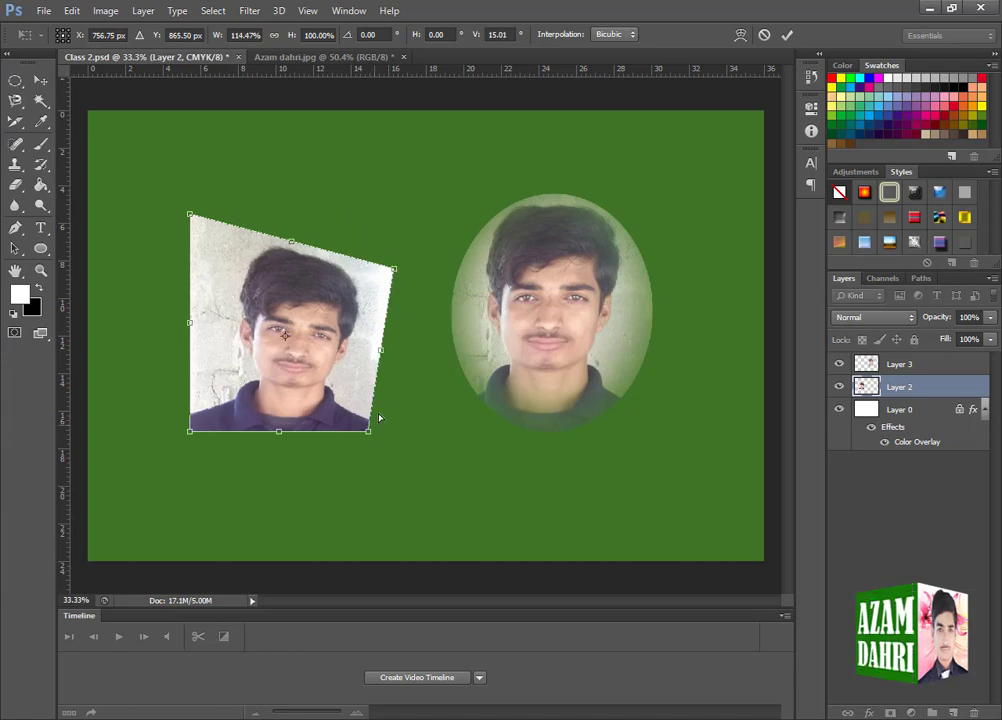
{"action": "left_click_drag", "start_coordinate": [370, 432], "coordinate": [368, 468]}
{"action": "left_click_drag", "start_coordinate": [190, 432], "coordinate": [169, 458]}
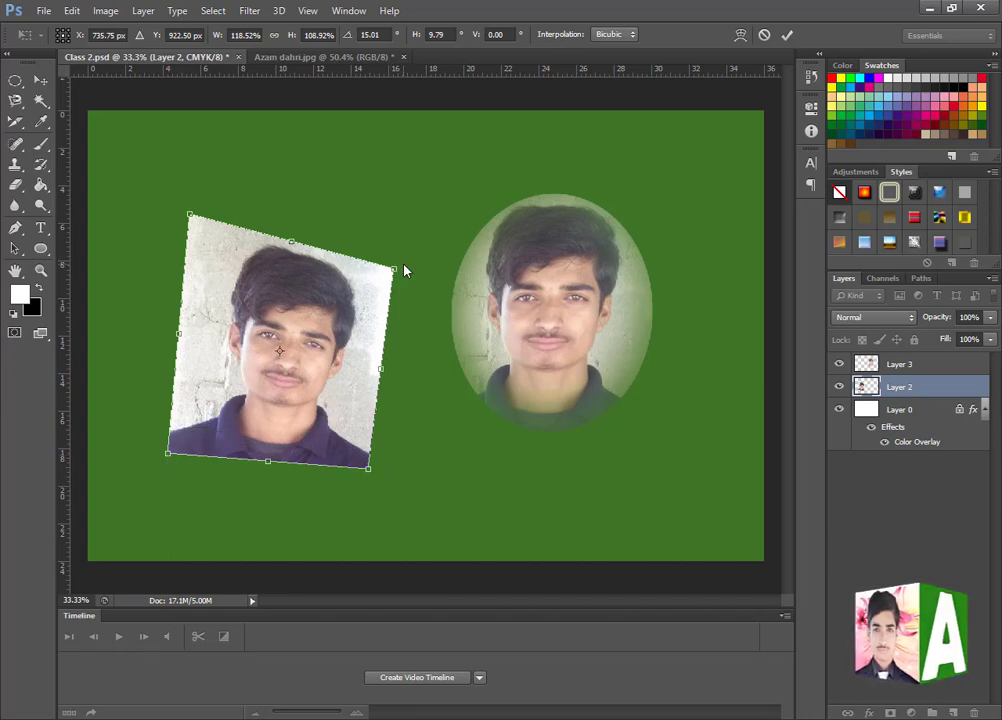
{"action": "key", "text": "ctrl+z"}
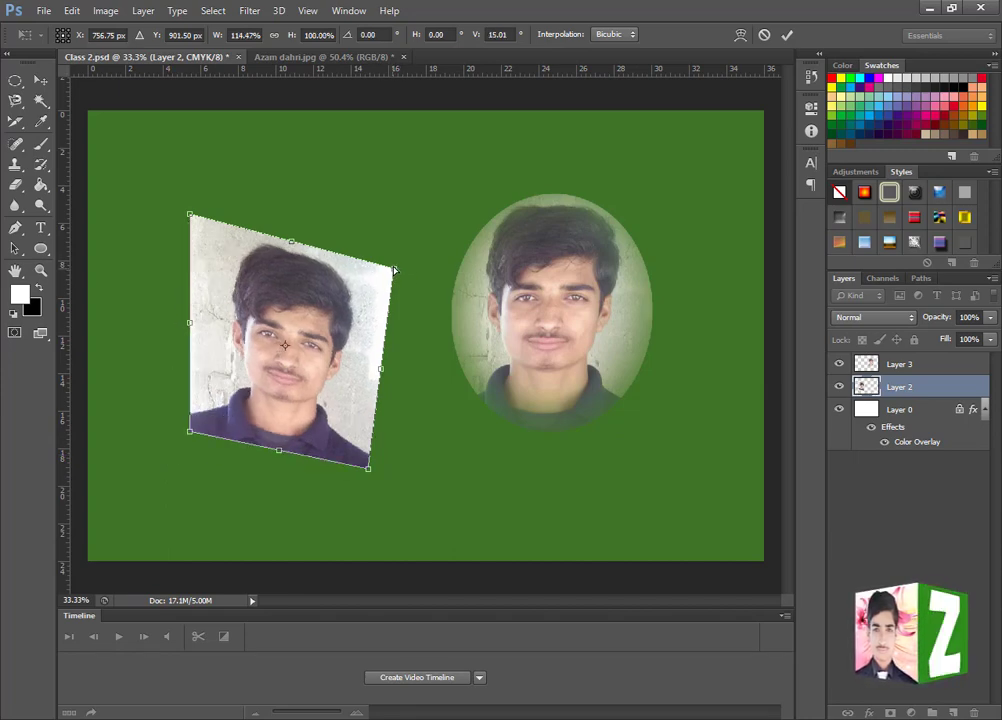
- Raise both right corners and pull both left corners outward on the distorted rectangular portrait, apply the distortion, and undo it
{"action": "left_click_drag", "start_coordinate": [394, 269], "coordinate": [403, 221]}
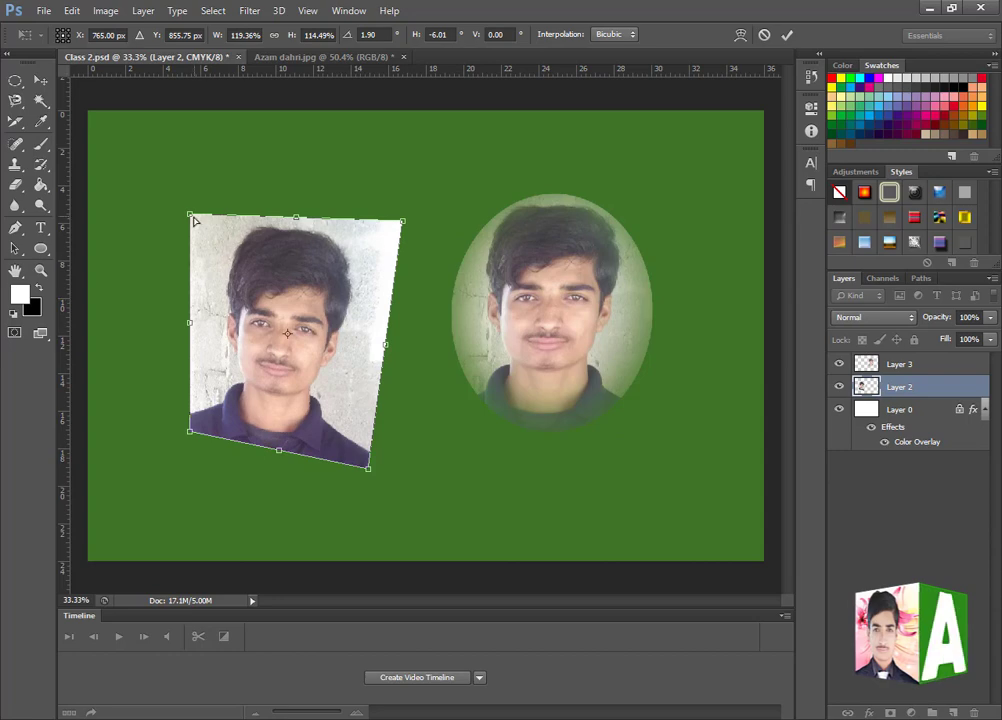
{"action": "left_click_drag", "start_coordinate": [191, 216], "coordinate": [172, 211]}
{"action": "mouse_move", "coordinate": [370, 462]}
{"action": "left_mouse_down"}
{"action": "mouse_move", "coordinate": [370, 420]}
{"action": "mouse_move", "coordinate": [371, 449]}
{"action": "left_mouse_up"}
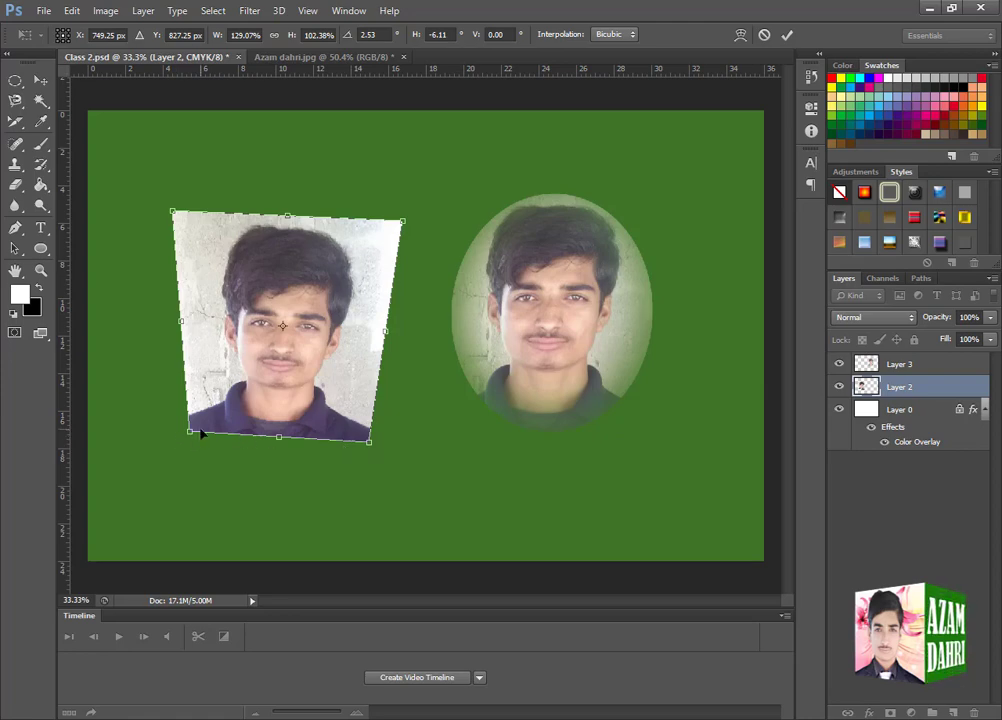
{"action": "left_click_drag", "start_coordinate": [194, 436], "coordinate": [180, 439]}
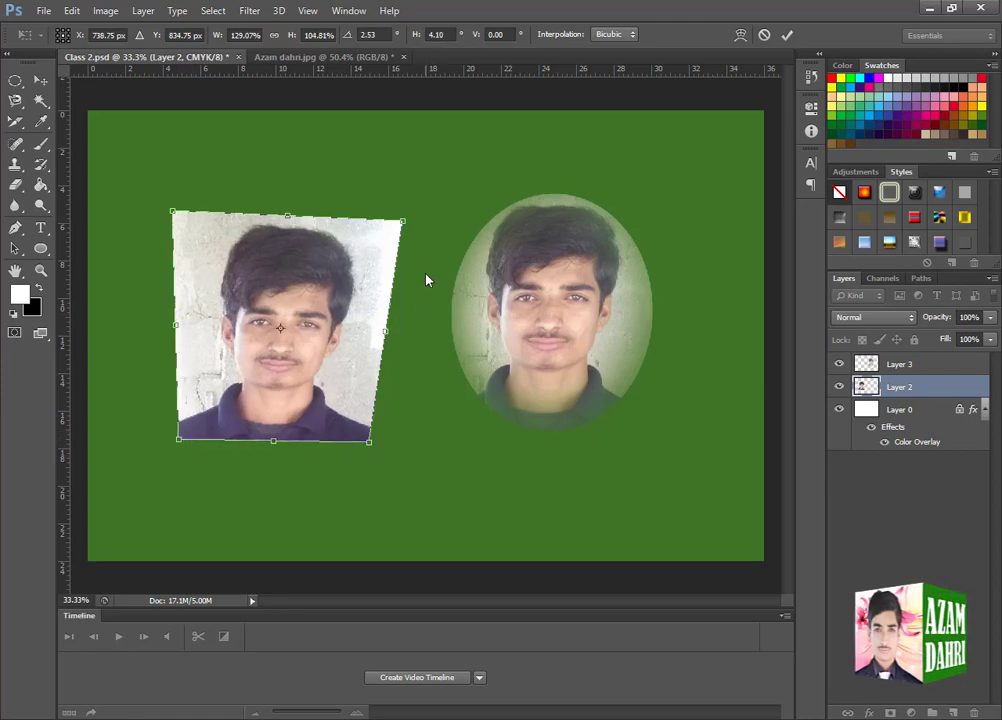
{"action": "key", "text": "Return"}
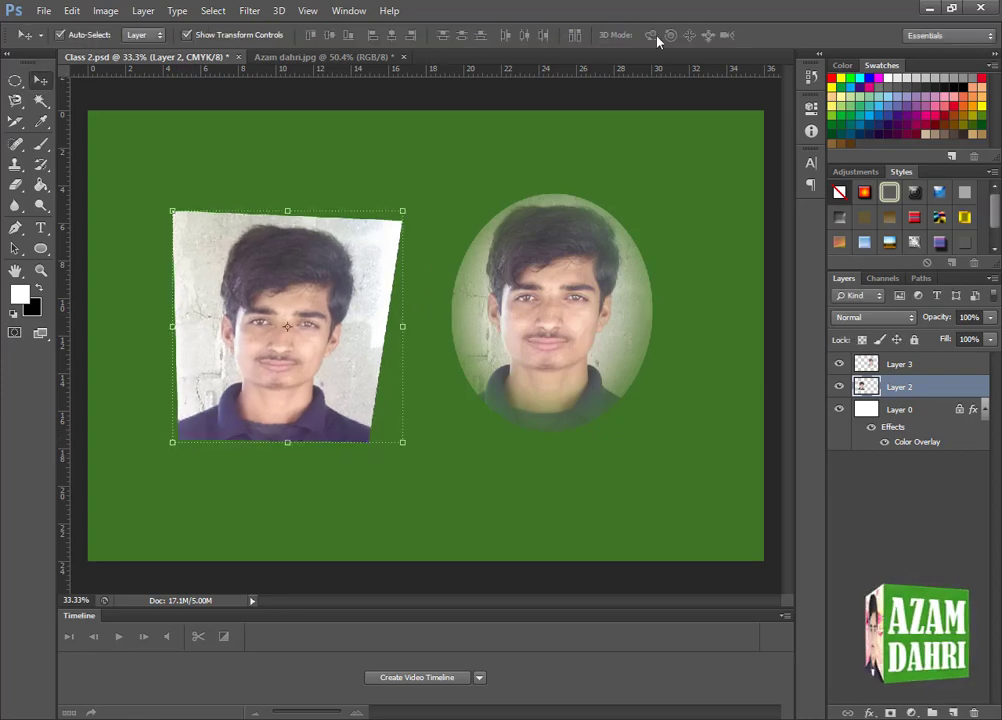
{"action": "key", "text": "ctrl+z"}
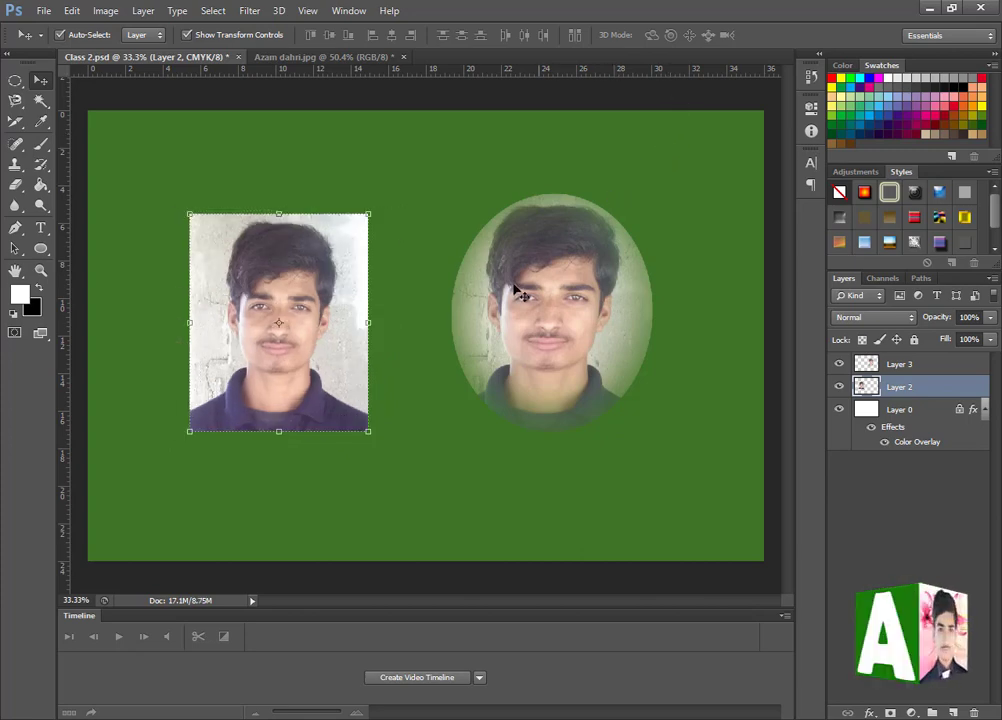
- Apply Perspective to the rectangular portrait, narrowing its top edge and widening its bottom edge to about 137% width
{"action": "key", "text": "ctrl+t"}
{"action": "right_click", "coordinate": [381, 217]}
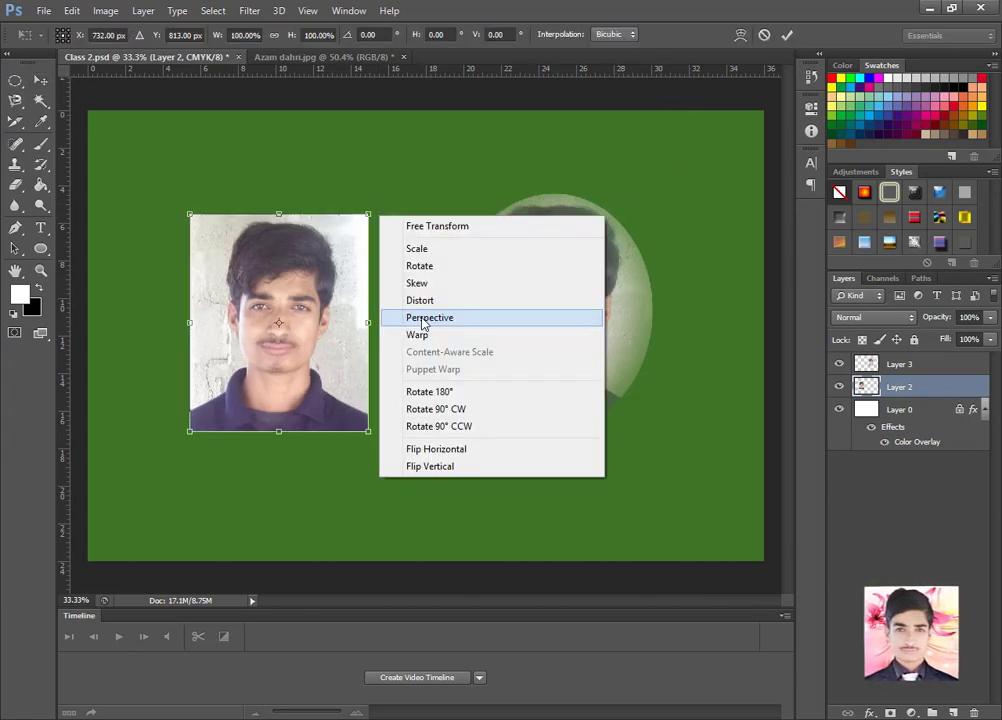
{"action": "left_click", "coordinate": [421, 318]}
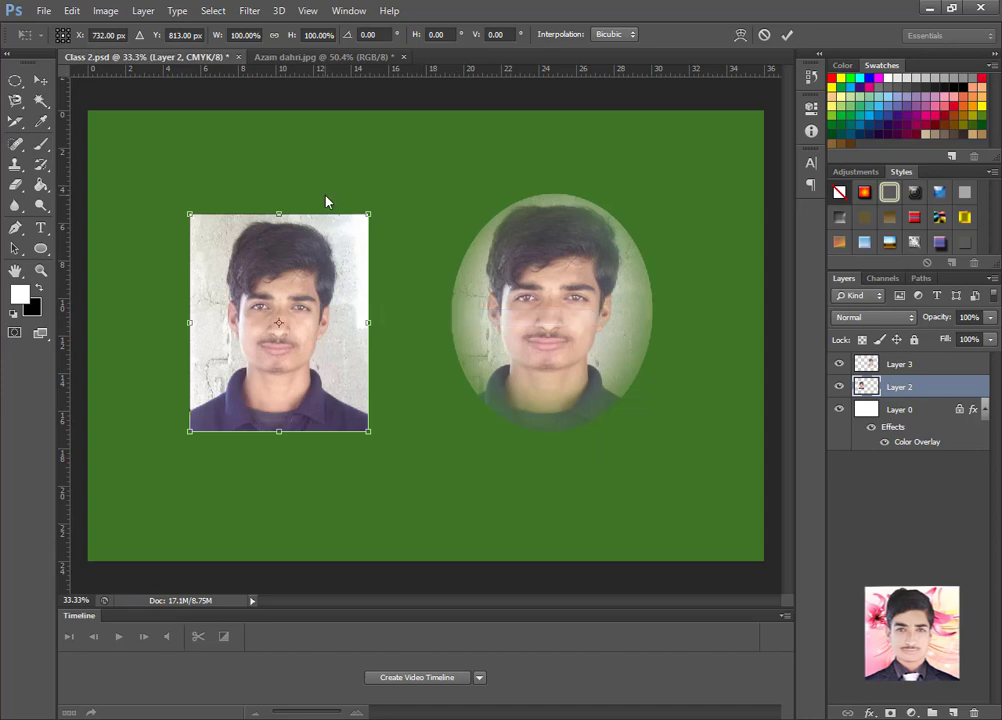
{"action": "left_click_drag", "start_coordinate": [368, 216], "coordinate": [313, 237]}
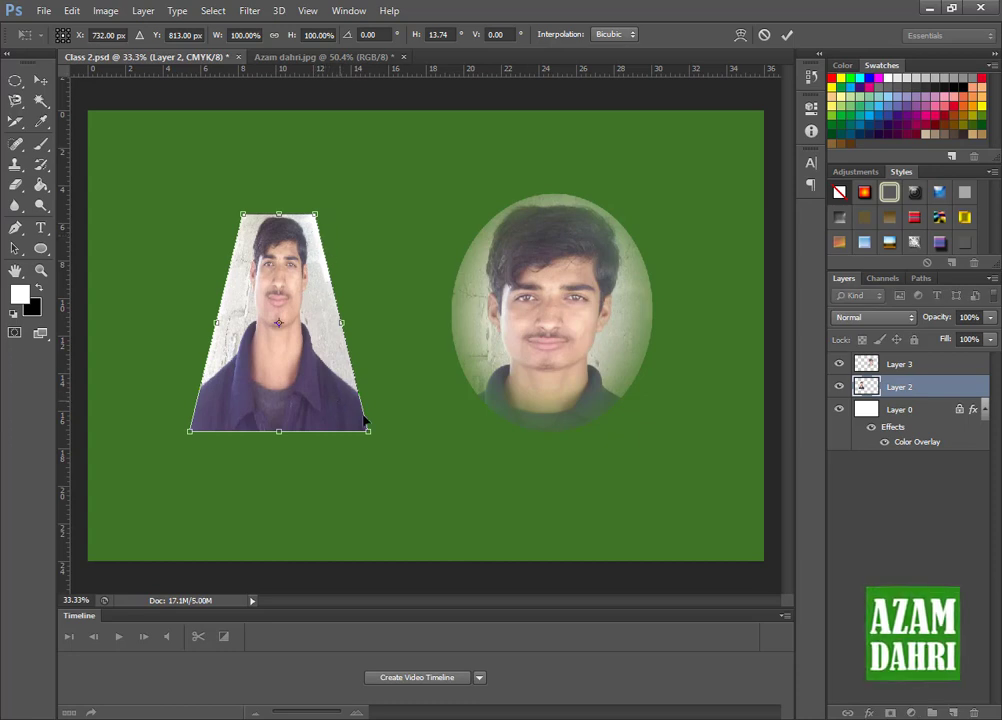
{"action": "left_click_drag", "start_coordinate": [369, 431], "coordinate": [407, 437]}
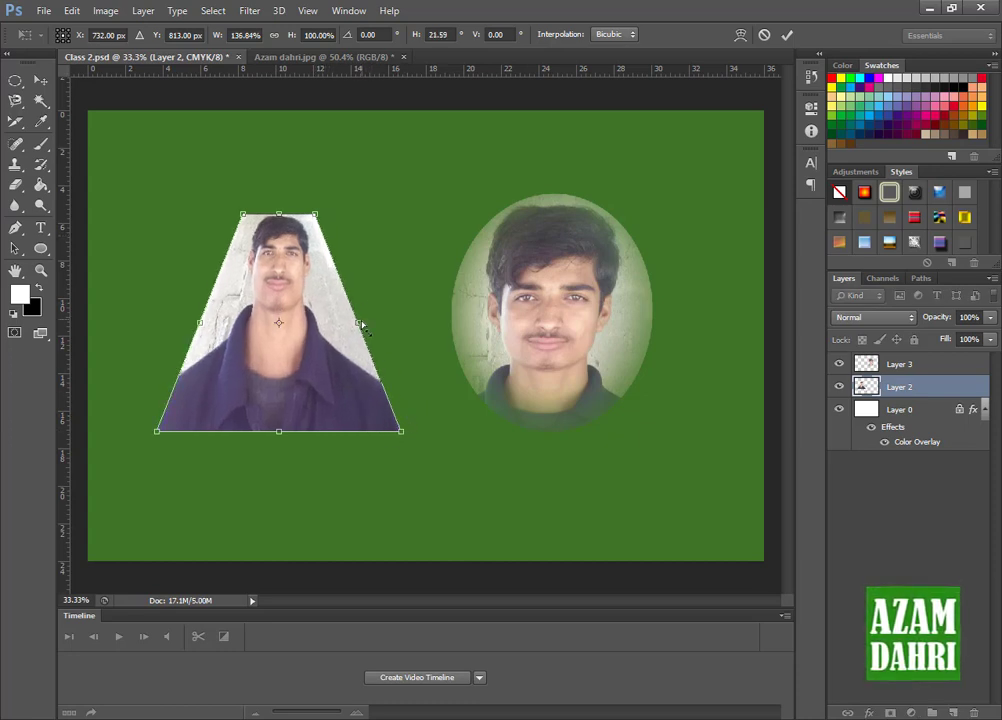
- Slide the perspective portrait's right side upward into a slanted triangular shape, and cancel the whole transform
{"action": "left_click_drag", "start_coordinate": [360, 324], "coordinate": [240, 282]}
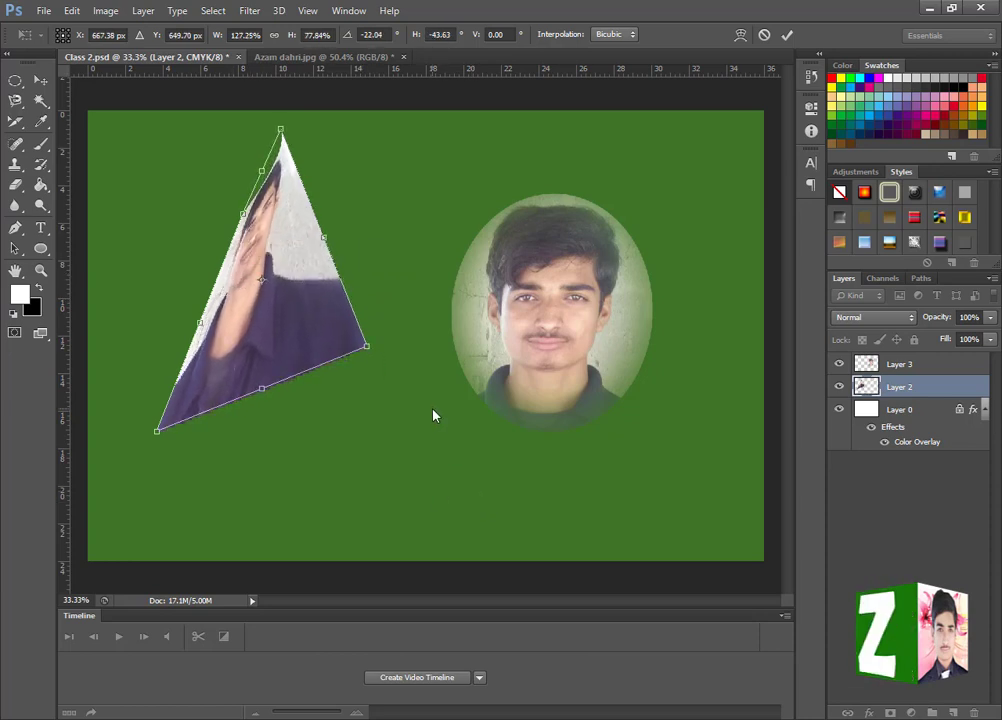
{"action": "key", "text": "ctrl+z"}
{"action": "key", "text": "ctrl+z"}
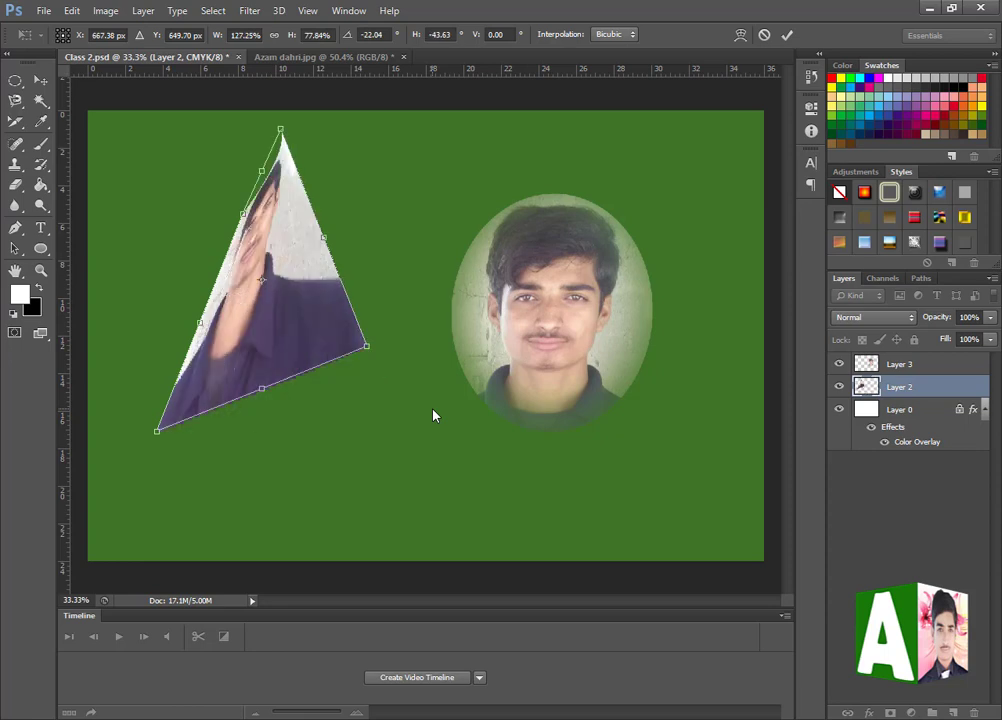
{"action": "key", "text": "Escape"}
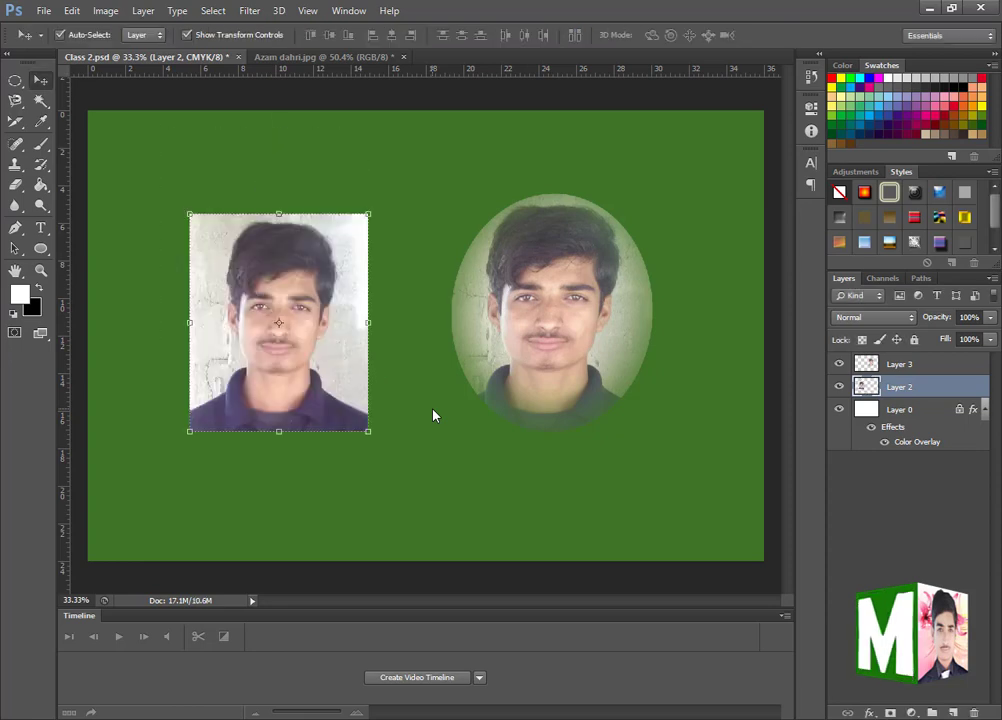
- Warp the rectangular portrait by bending its right and left edges inward
{"action": "key", "text": "ctrl+t"}
{"action": "right_click", "coordinate": [375, 210]}
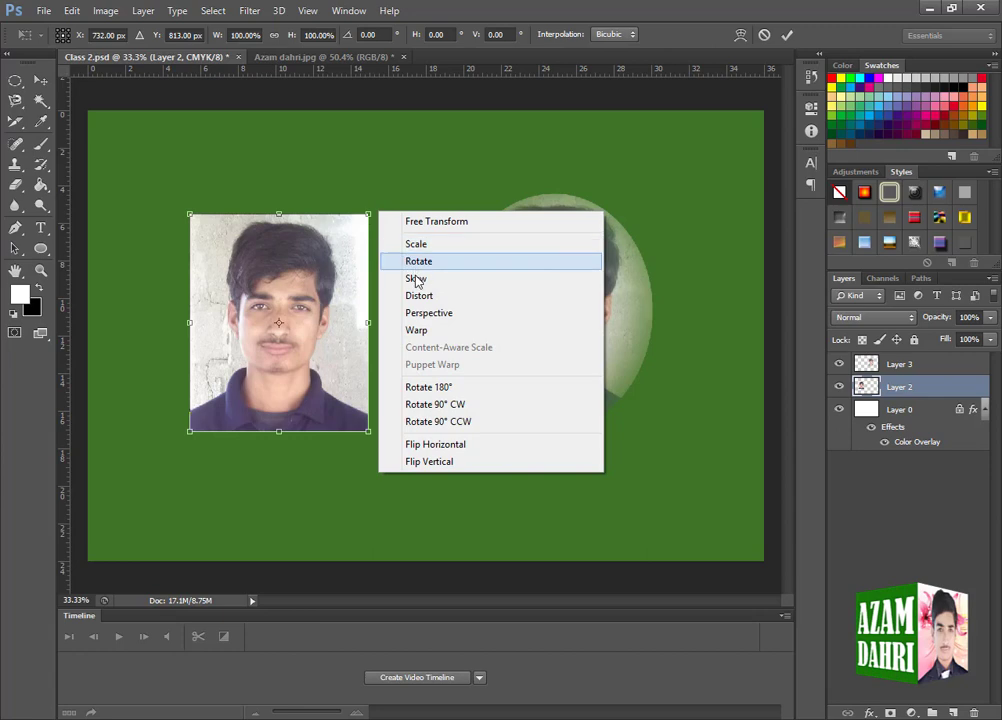
{"action": "left_click", "coordinate": [425, 331]}
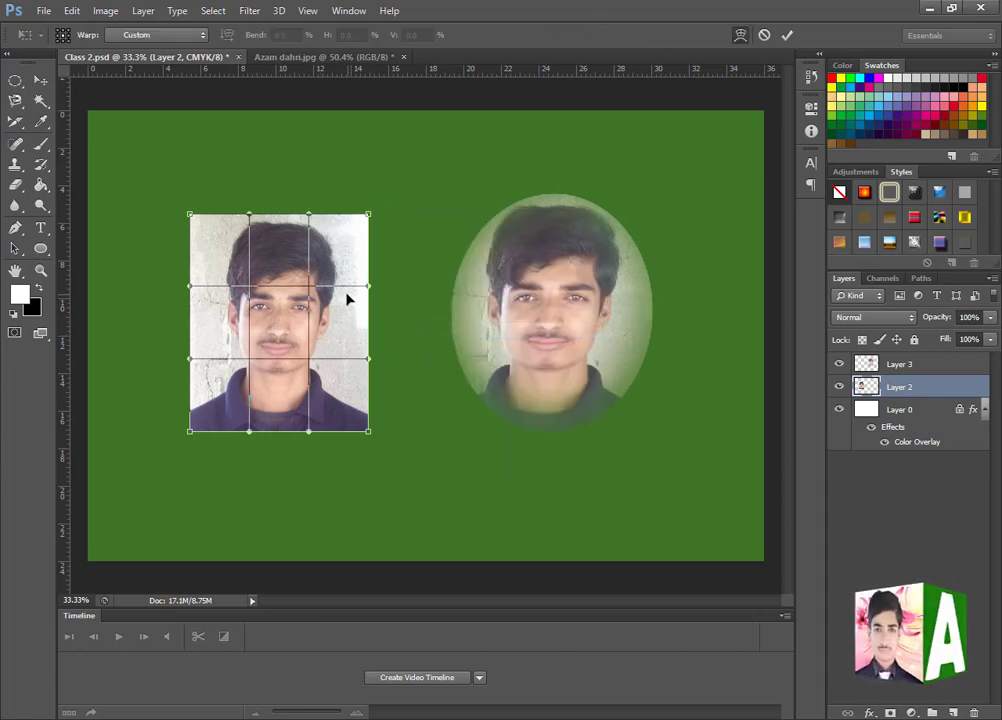
{"action": "left_click_drag", "start_coordinate": [358, 291], "coordinate": [333, 296]}
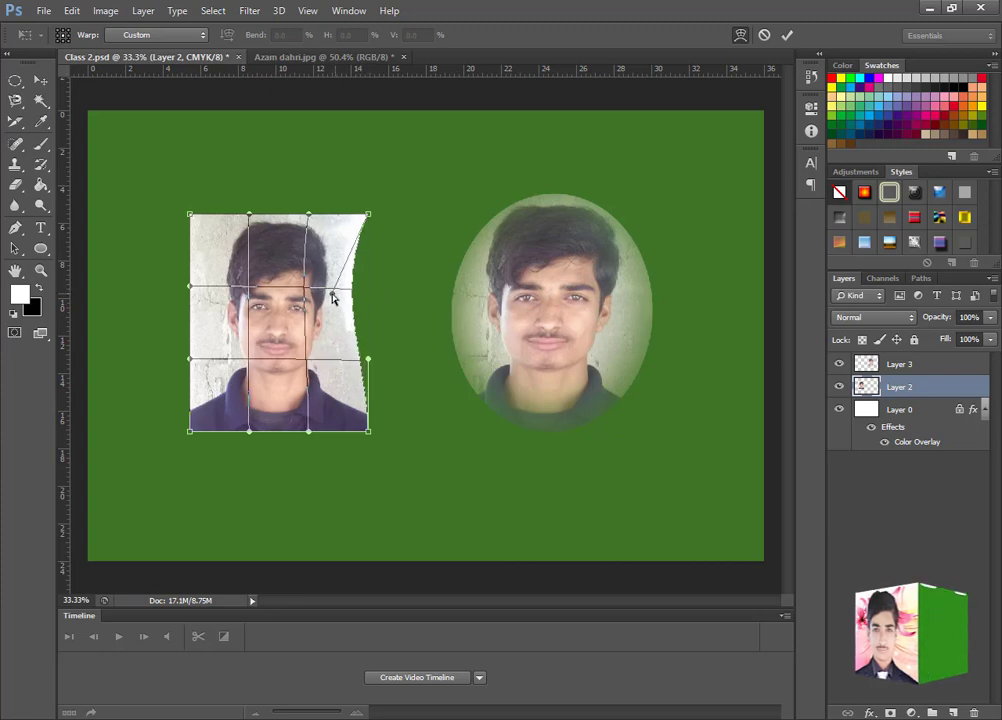
{"action": "left_click_drag", "start_coordinate": [369, 358], "coordinate": [337, 362]}
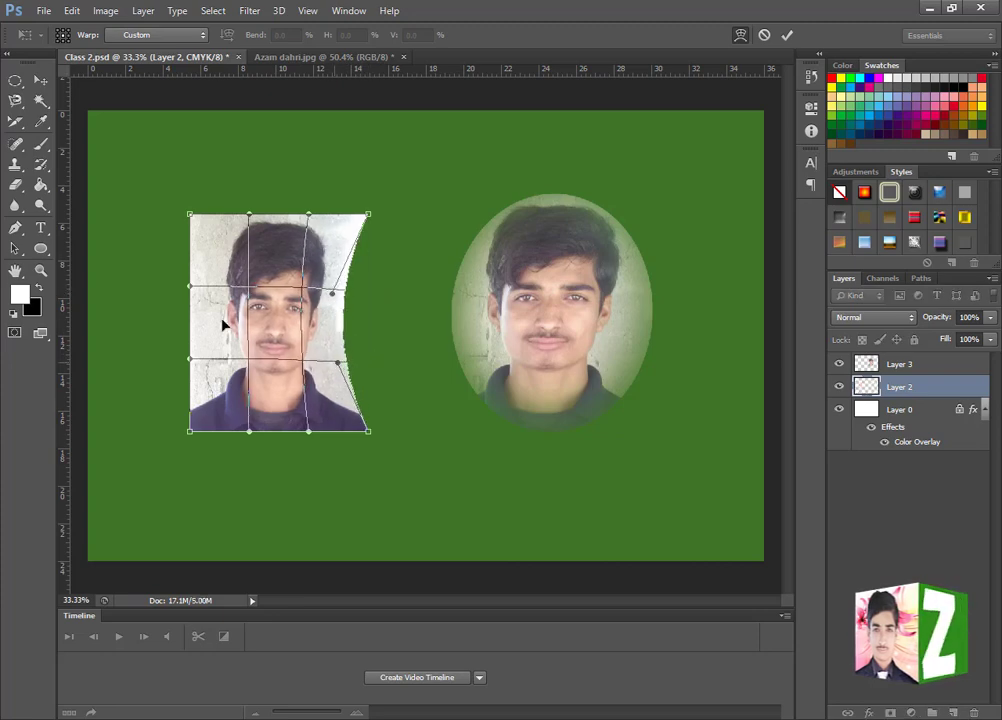
{"action": "left_click_drag", "start_coordinate": [190, 288], "coordinate": [250, 283]}
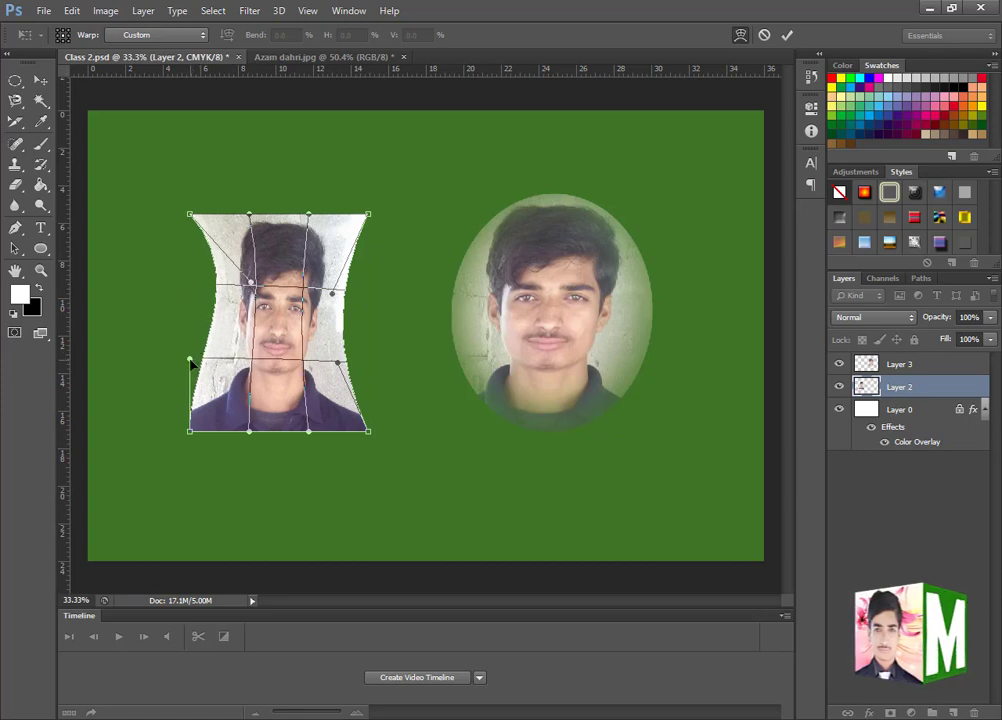
{"action": "left_click_drag", "start_coordinate": [191, 362], "coordinate": [227, 360]}
- Bend the warped portrait's top edge downward and its bottom edge upward, apply the warp, and undo it
{"action": "left_click_drag", "start_coordinate": [310, 216], "coordinate": [306, 270]}
{"action": "left_click_drag", "start_coordinate": [250, 216], "coordinate": [253, 274]}
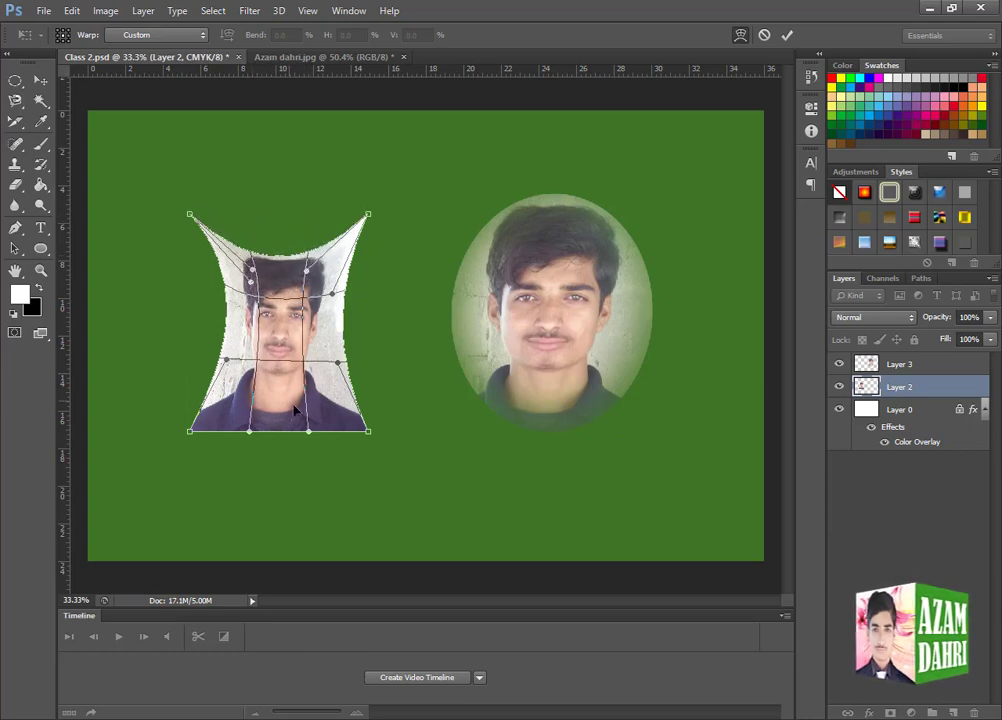
{"action": "left_click_drag", "start_coordinate": [249, 431], "coordinate": [304, 382]}
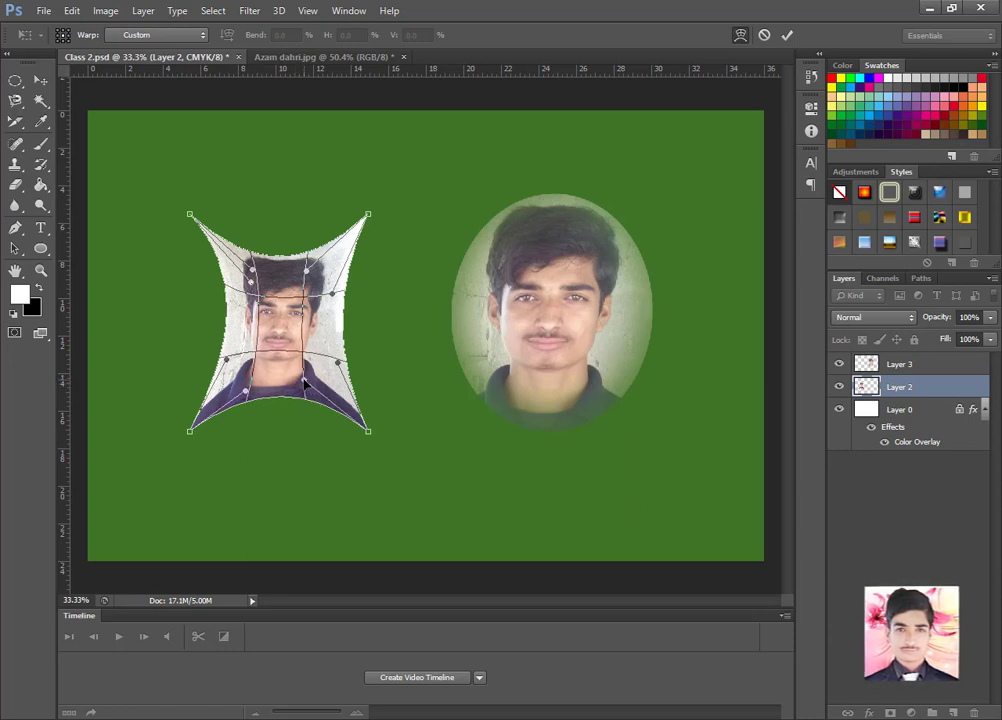
{"action": "key", "text": "Return"}
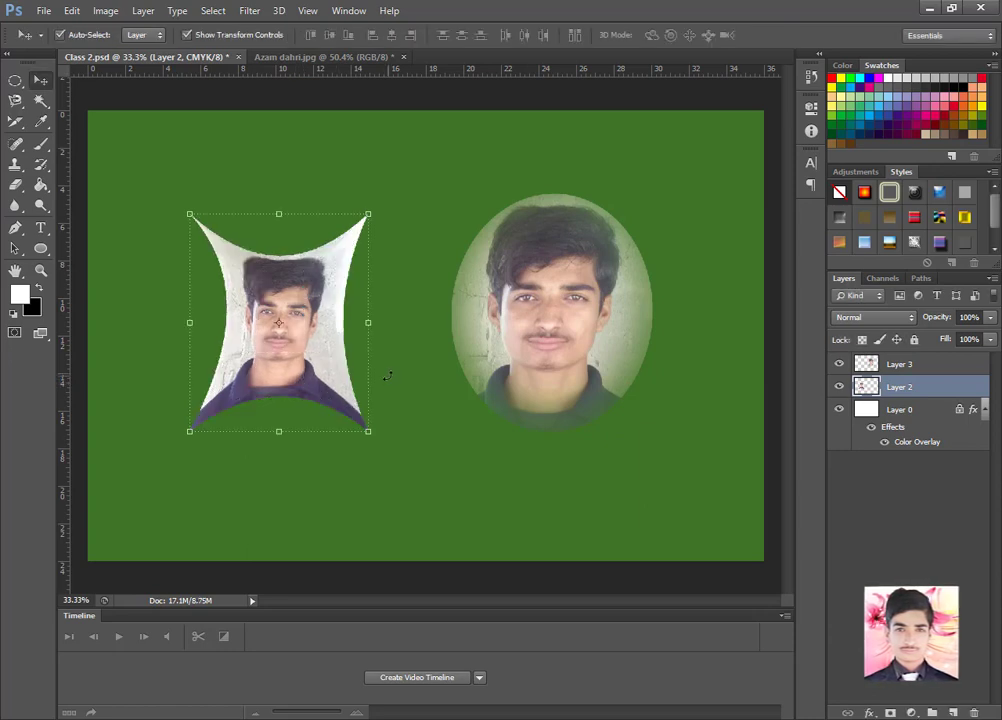
{"action": "key", "text": "ctrl+z"}
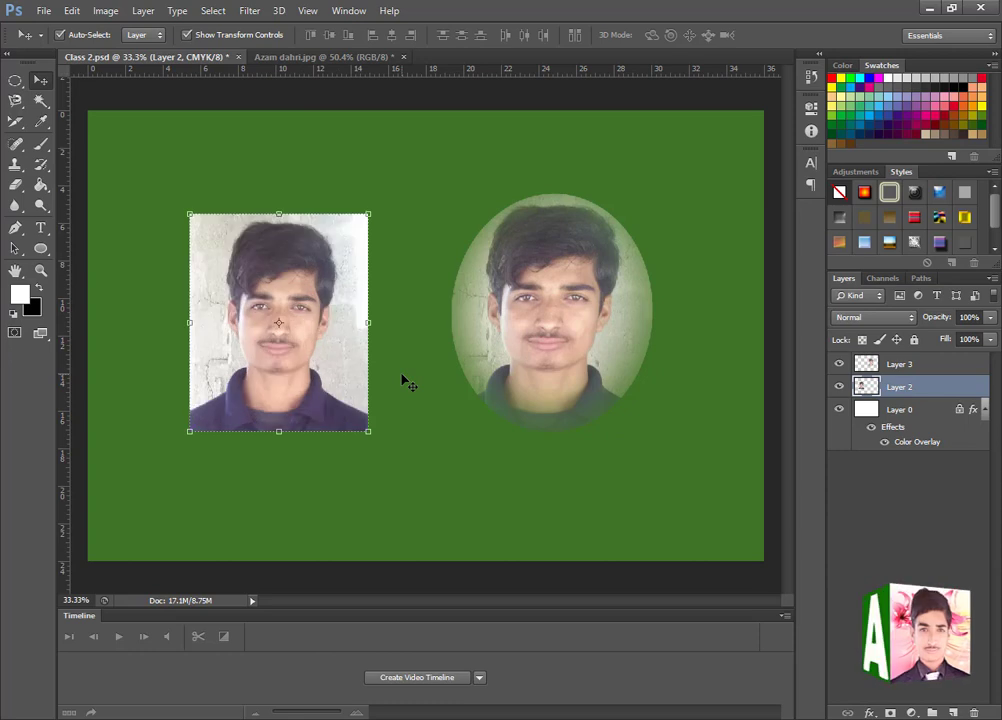
- Rotate the rectangular portrait by 180° and by 90° clockwise, undoing each rotation
{"action": "right_click", "coordinate": [376, 206]}
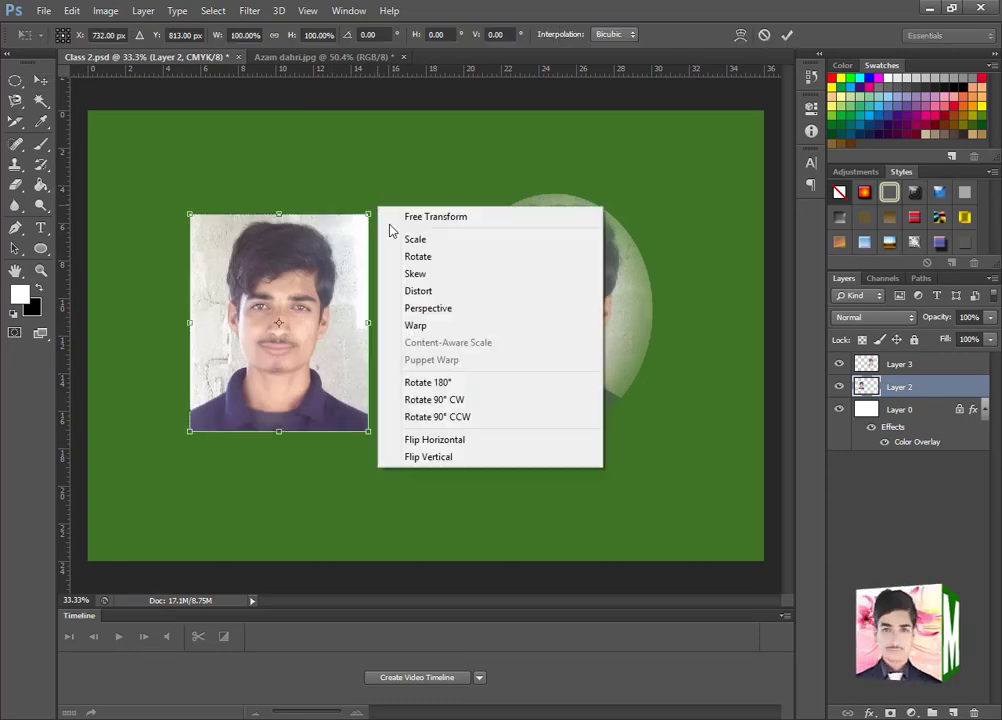
{"action": "left_click", "coordinate": [440, 391]}
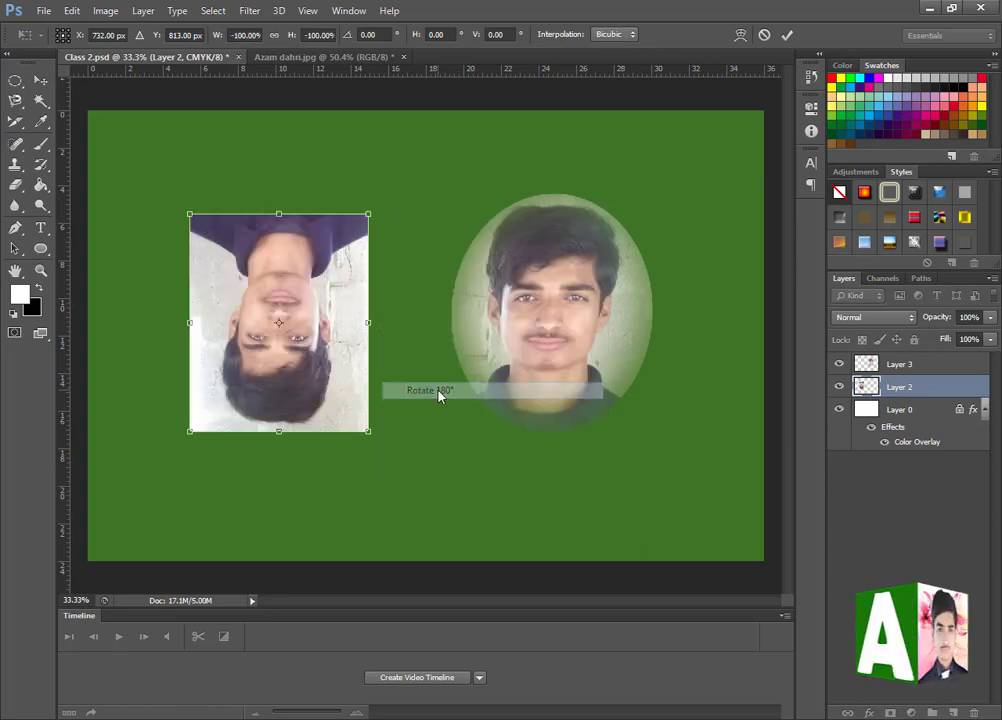
{"action": "key", "text": "ctrl+z"}
{"action": "right_click", "coordinate": [378, 217]}
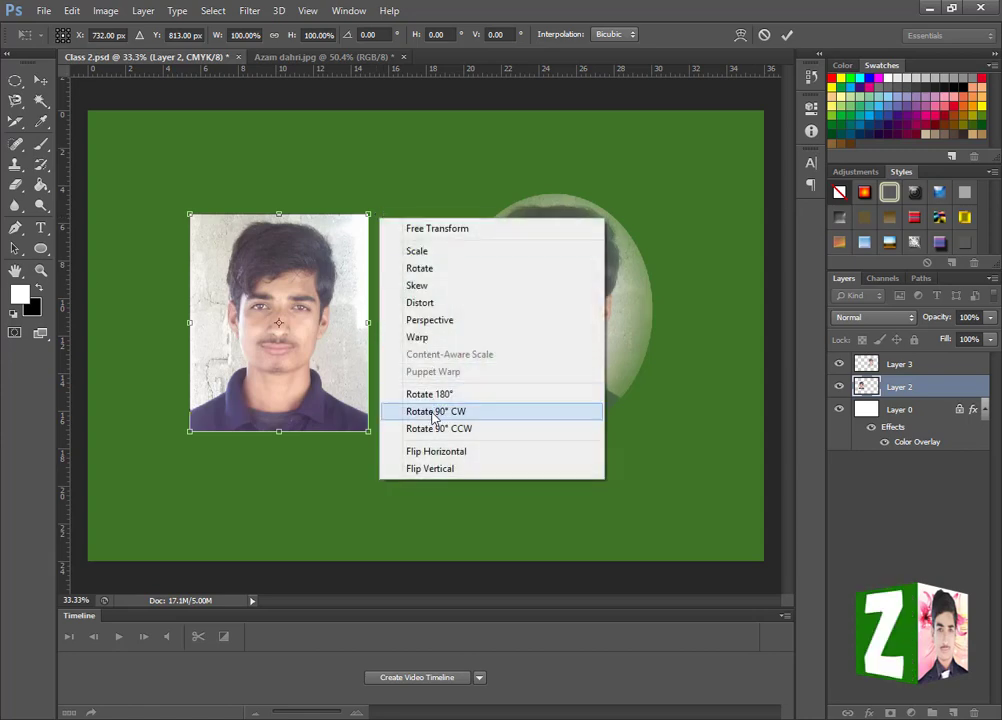
{"action": "left_click", "coordinate": [433, 411]}
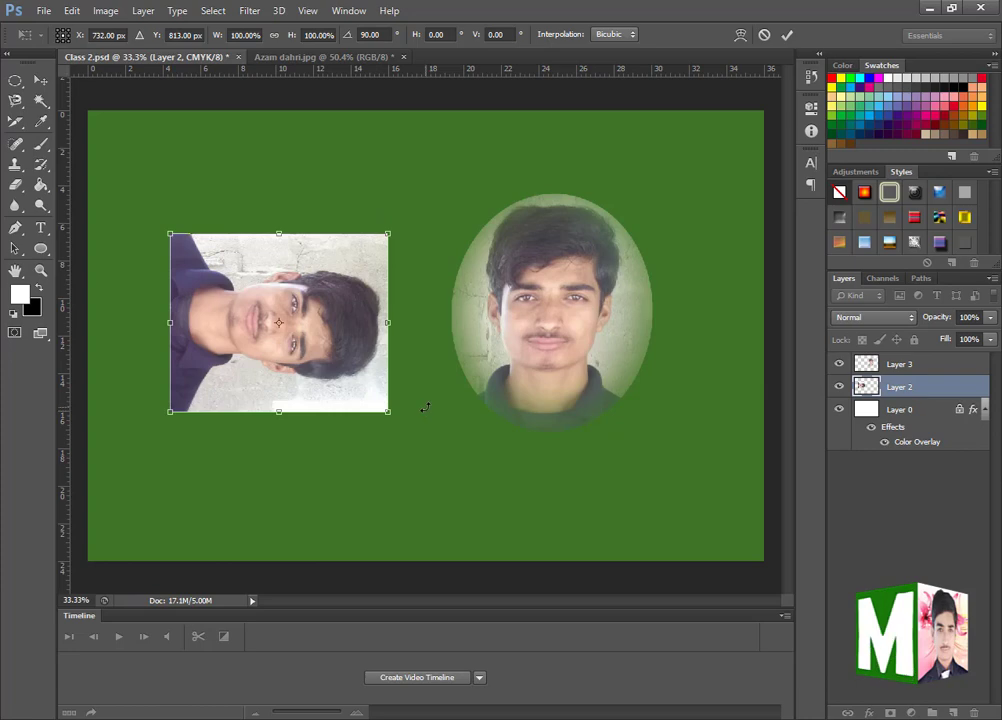
{"action": "key", "text": "ctrl+z"}
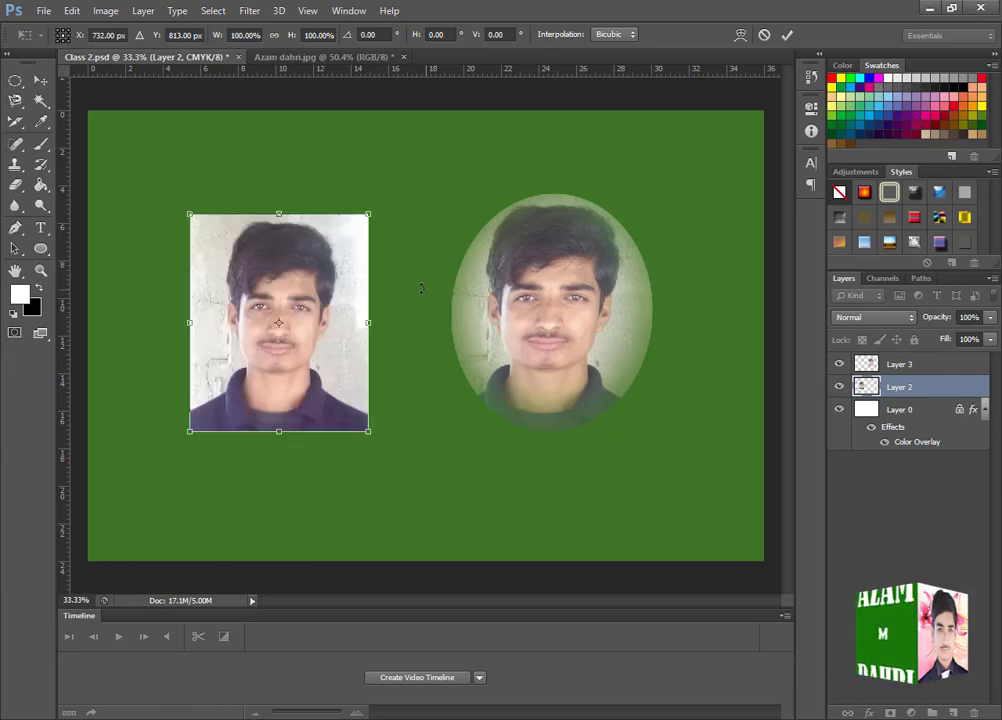
- Rotate the rectangular portrait 90° counterclockwise, and undo the rotation
{"action": "right_click", "coordinate": [378, 209]}
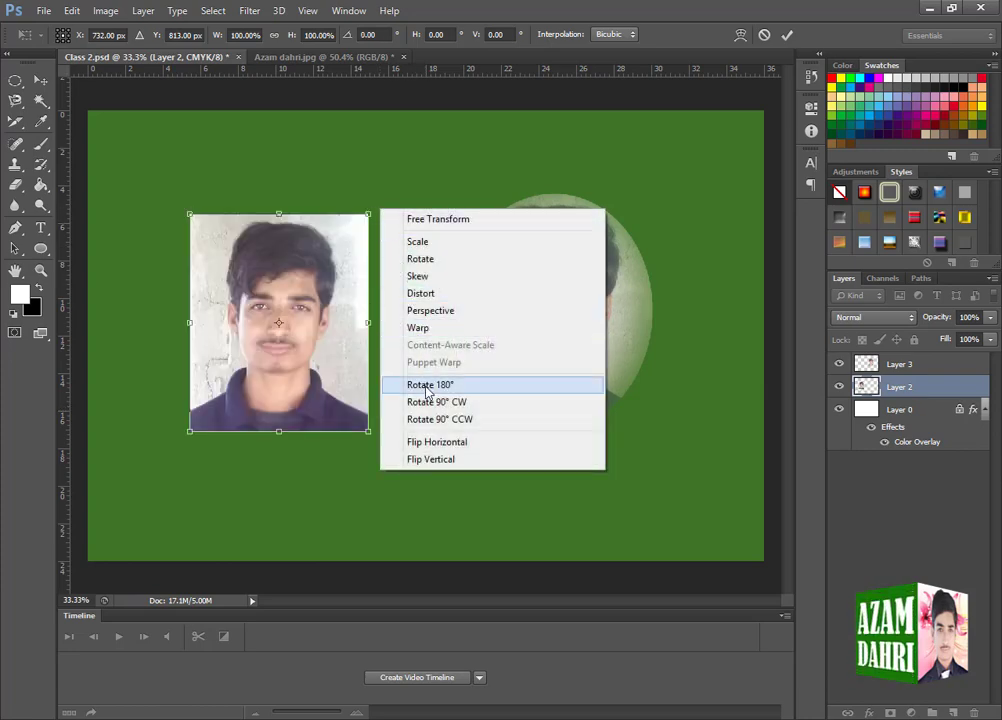
{"action": "left_click", "coordinate": [428, 420]}
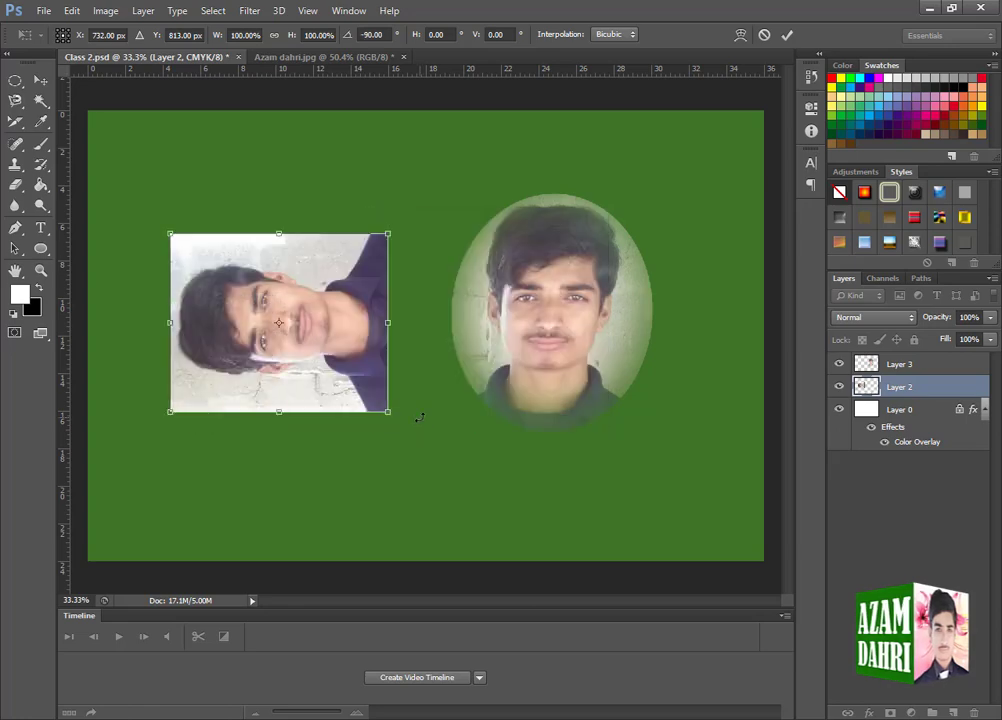
{"action": "key", "text": "ctrl+z"}
- Flip the rectangular portrait horizontally and vertically, undoing each flip, and close the transform
{"action": "right_click", "coordinate": [381, 212]}
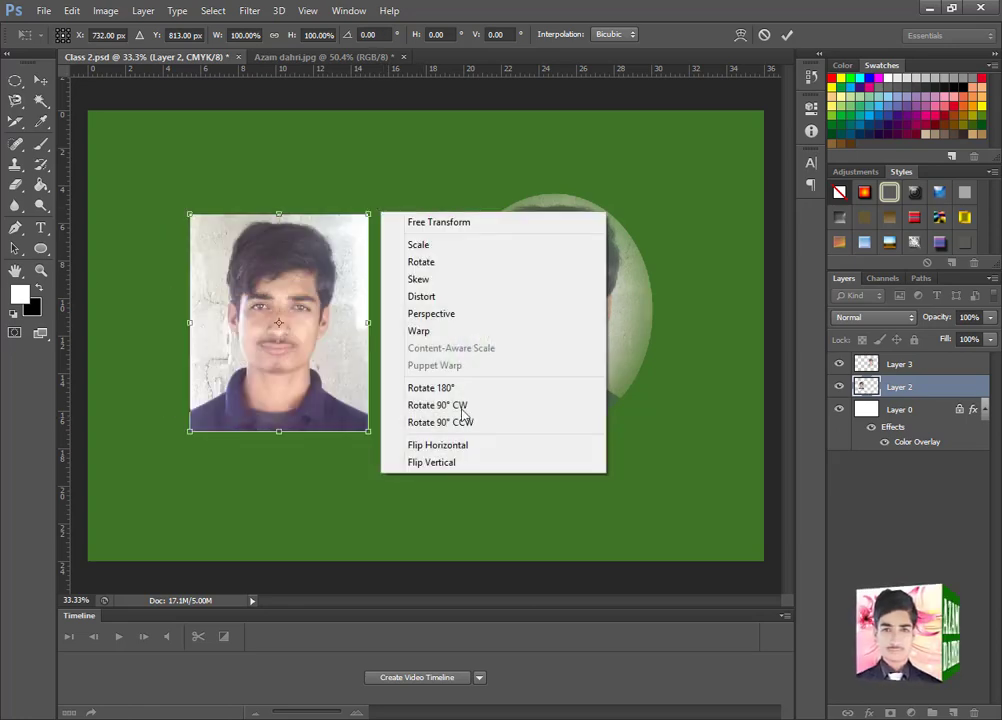
{"action": "left_click", "coordinate": [426, 448]}
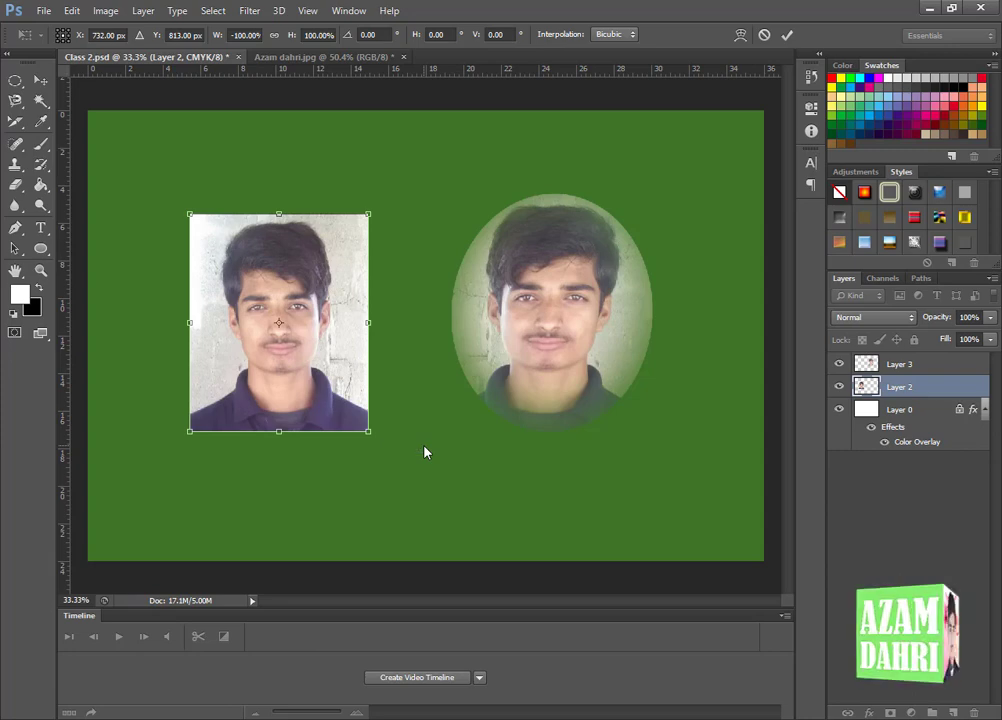
{"action": "key", "text": "ctrl+z"}
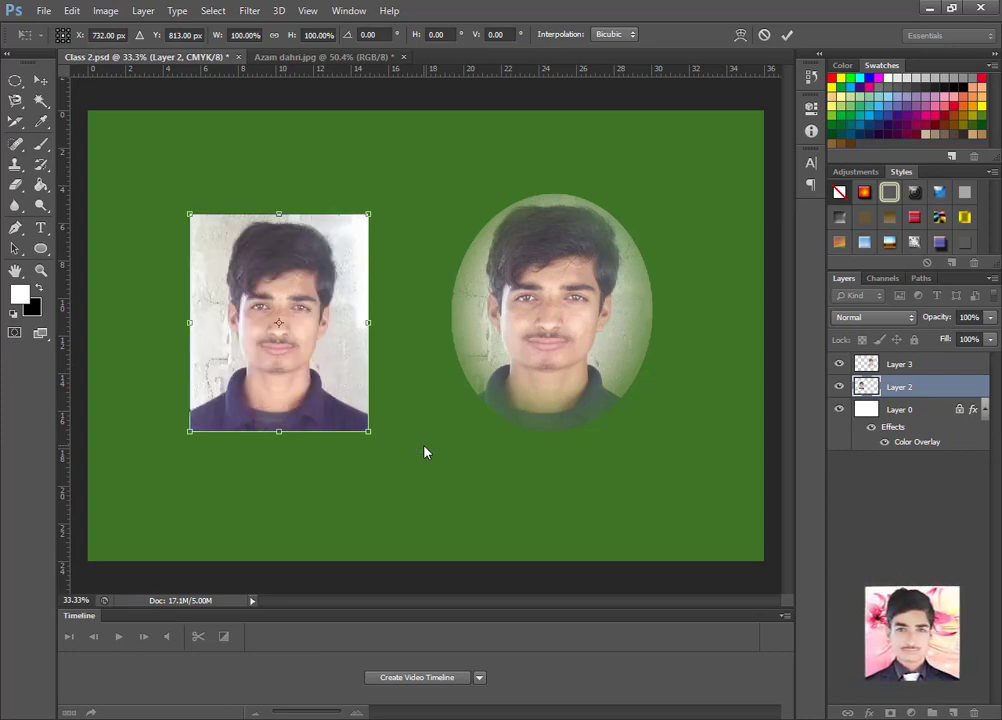
{"action": "right_click", "coordinate": [387, 243]}
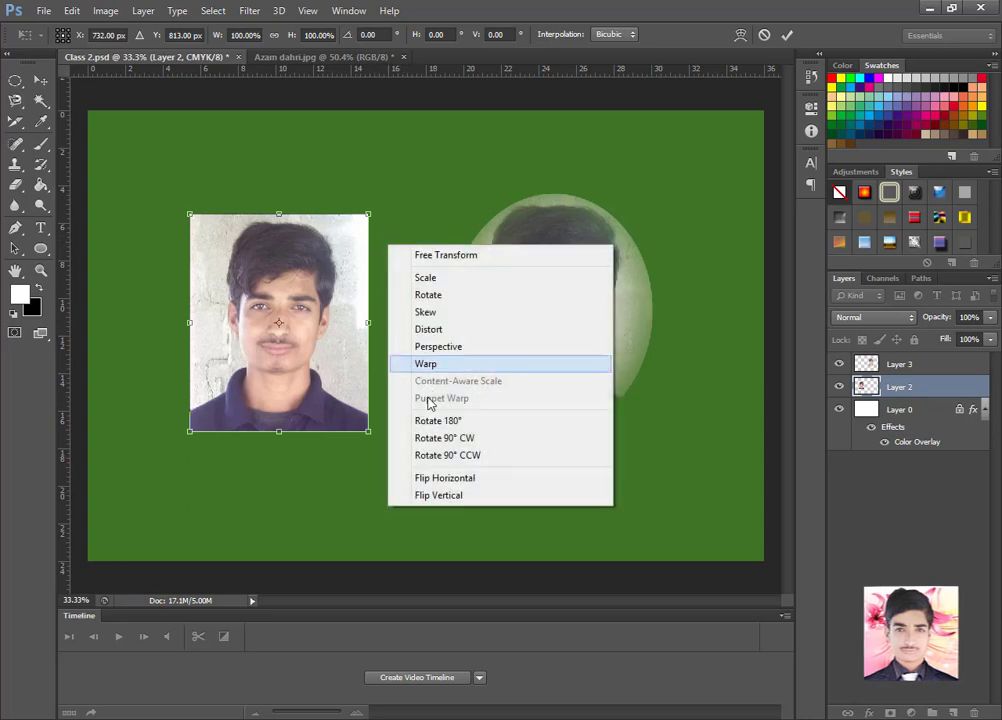
{"action": "left_click", "coordinate": [419, 497]}
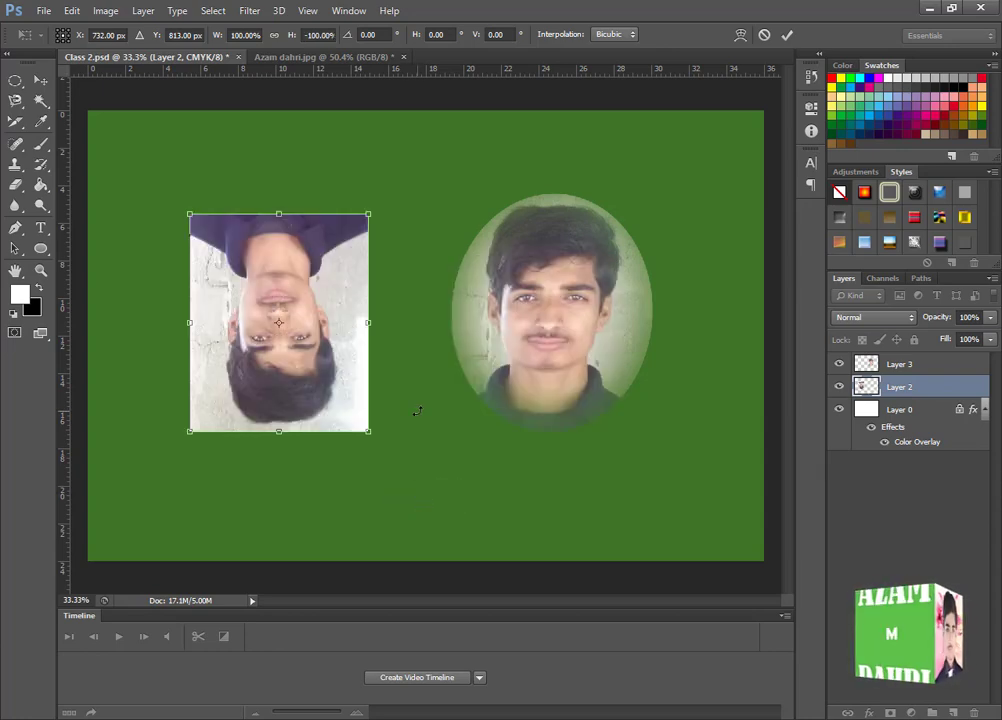
{"action": "key", "text": "ctrl+z"}
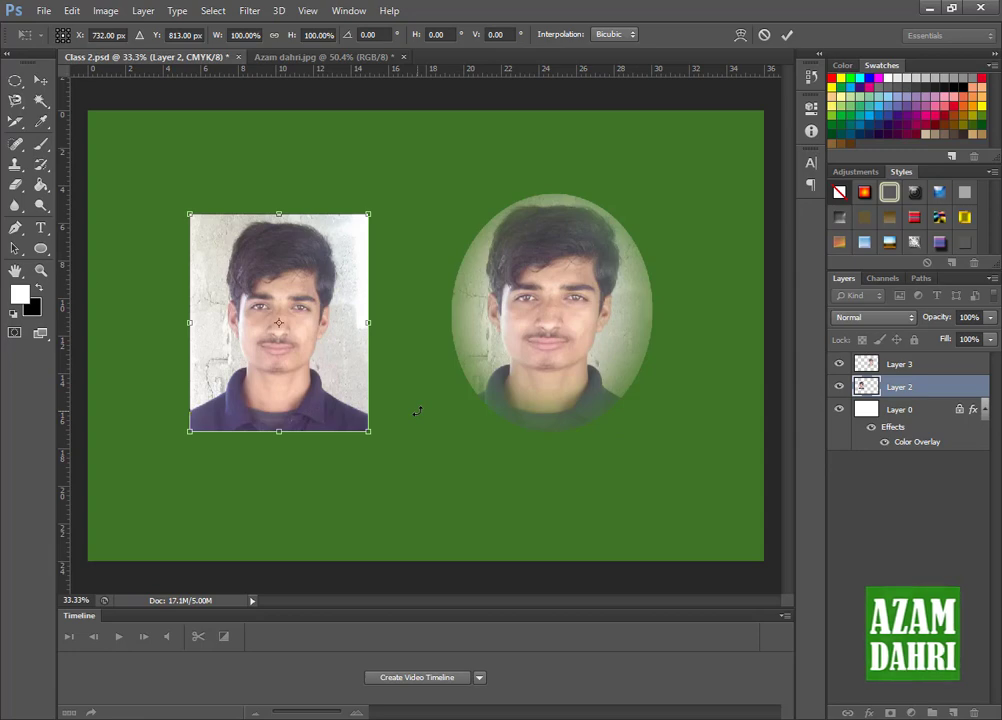
{"action": "key", "text": "Return"}
- Open IMG_20160101_051617.jpg from the Pics folder and bring the two-person photo into Class 2.psd as a new layer
{"action": "key", "text": "ctrl+o"}
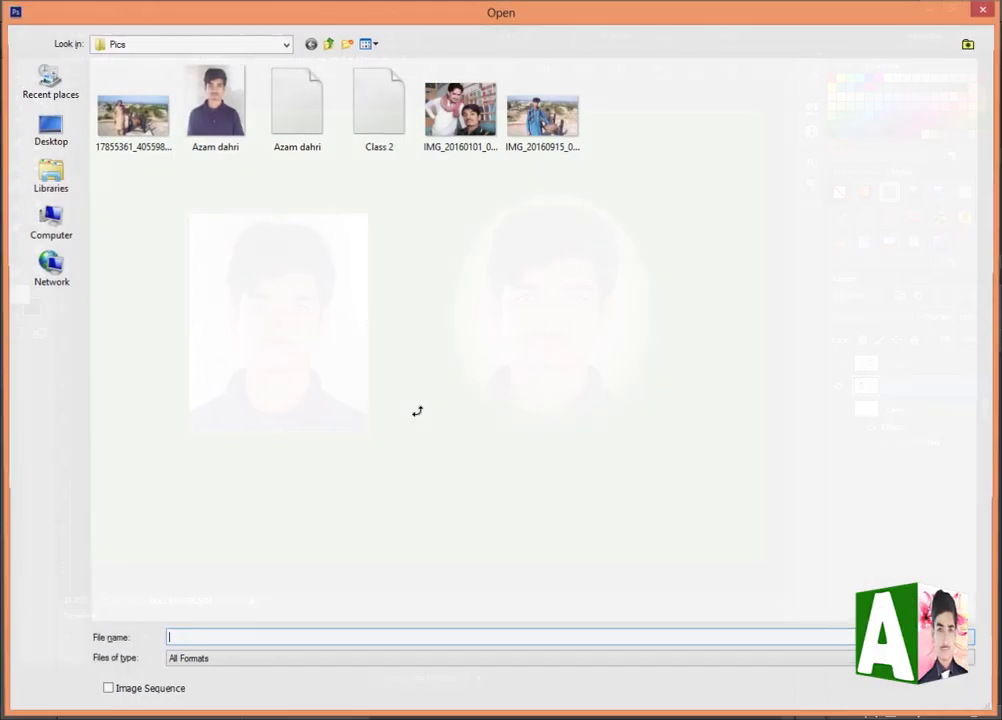
{"action": "double_click", "coordinate": [470, 132]}
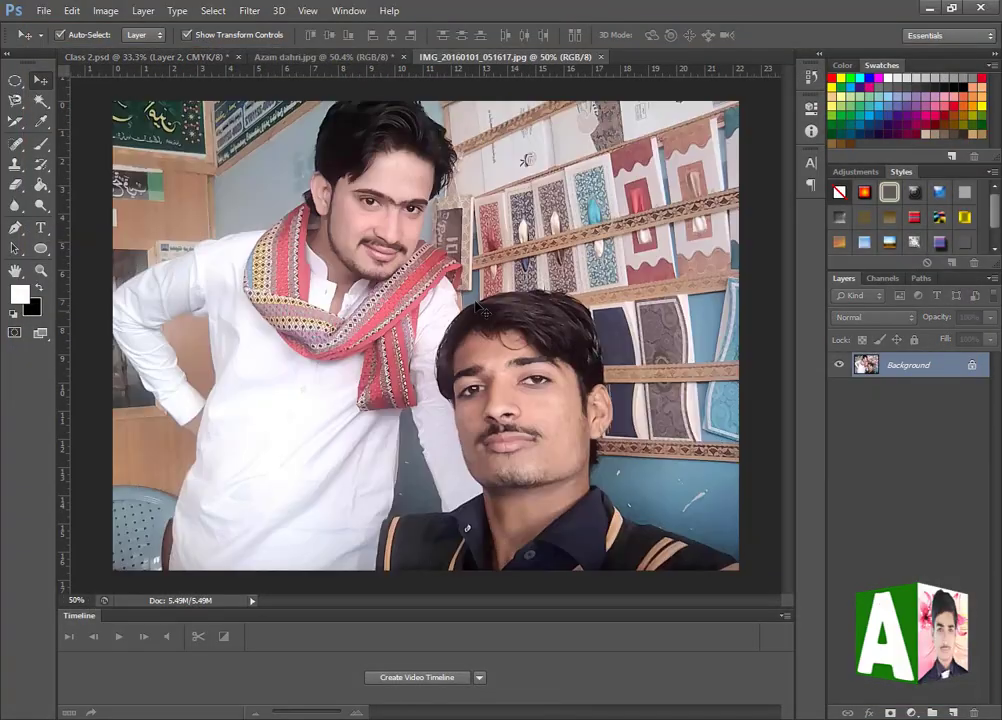
{"action": "left_click", "coordinate": [171, 57]}
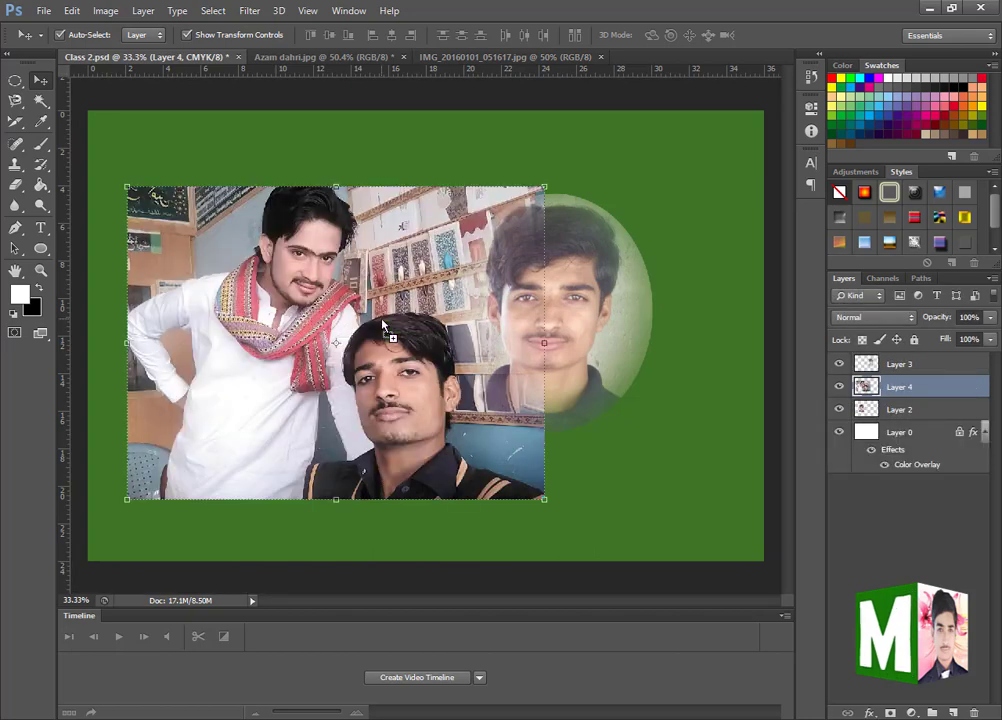
- Scale the two-person photo down to roughly two thirds and position it below and between the two portraits
{"action": "left_click_drag", "start_coordinate": [467, 286], "coordinate": [536, 304]}
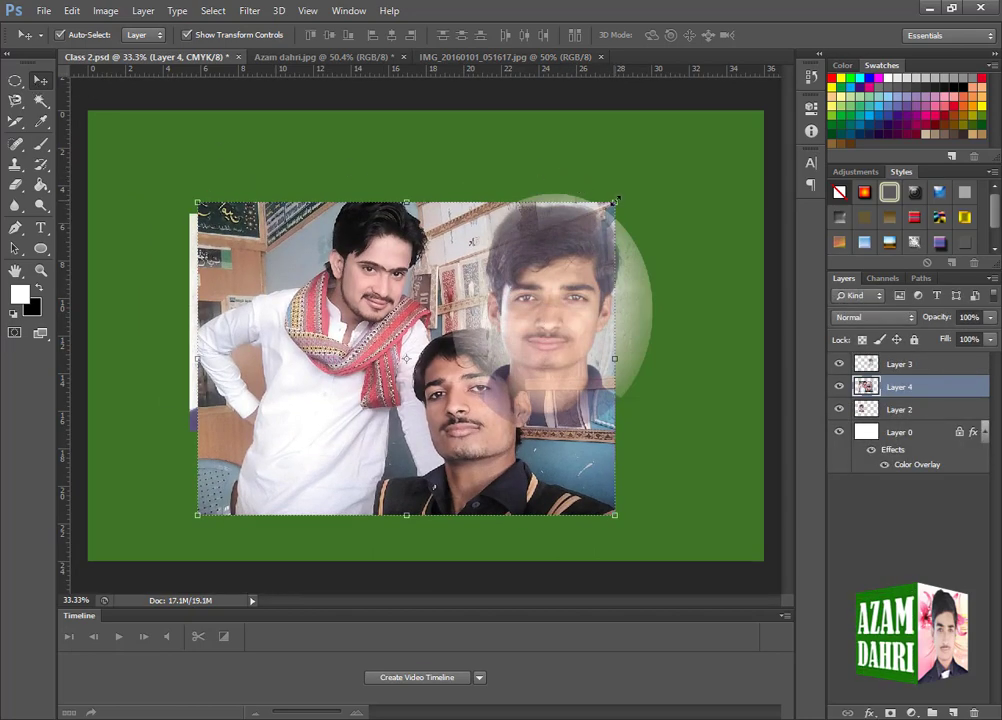
{"action": "left_click_drag", "start_coordinate": [615, 200], "coordinate": [459, 280]}
{"action": "left_click_drag", "start_coordinate": [369, 397], "coordinate": [434, 347]}
{"action": "left_click_drag", "start_coordinate": [392, 229], "coordinate": [392, 244]}
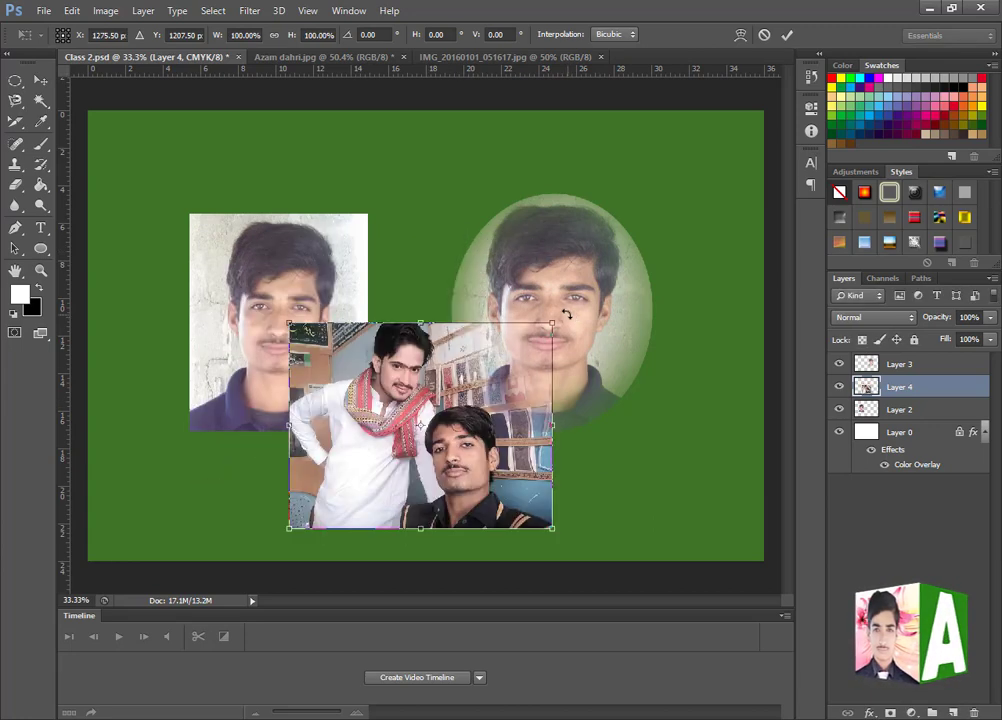
- Flip the two-person photo horizontally, flip it back to its original orientation, and apply the transform
{"action": "right_click", "coordinate": [566, 314]}
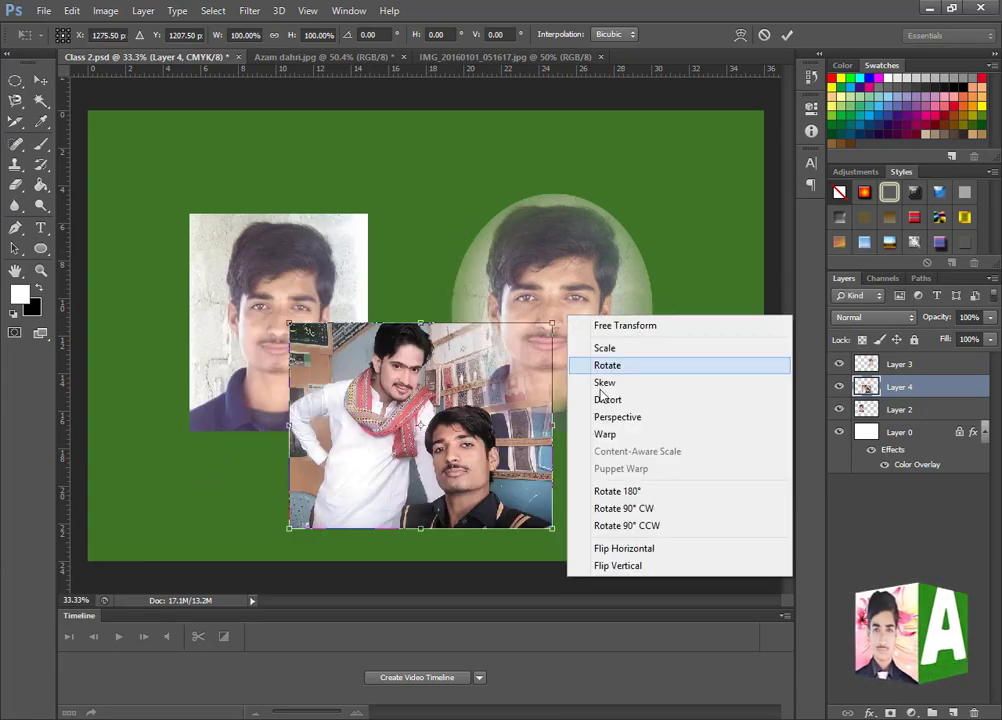
{"action": "left_click", "coordinate": [613, 550]}
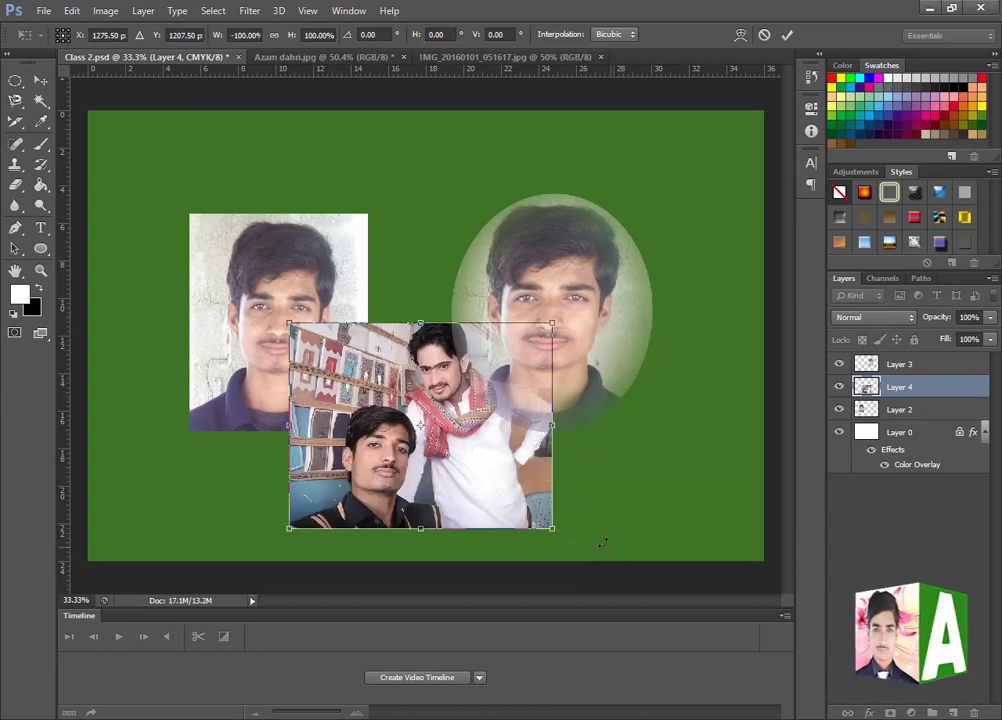
{"action": "right_click", "coordinate": [568, 315]}
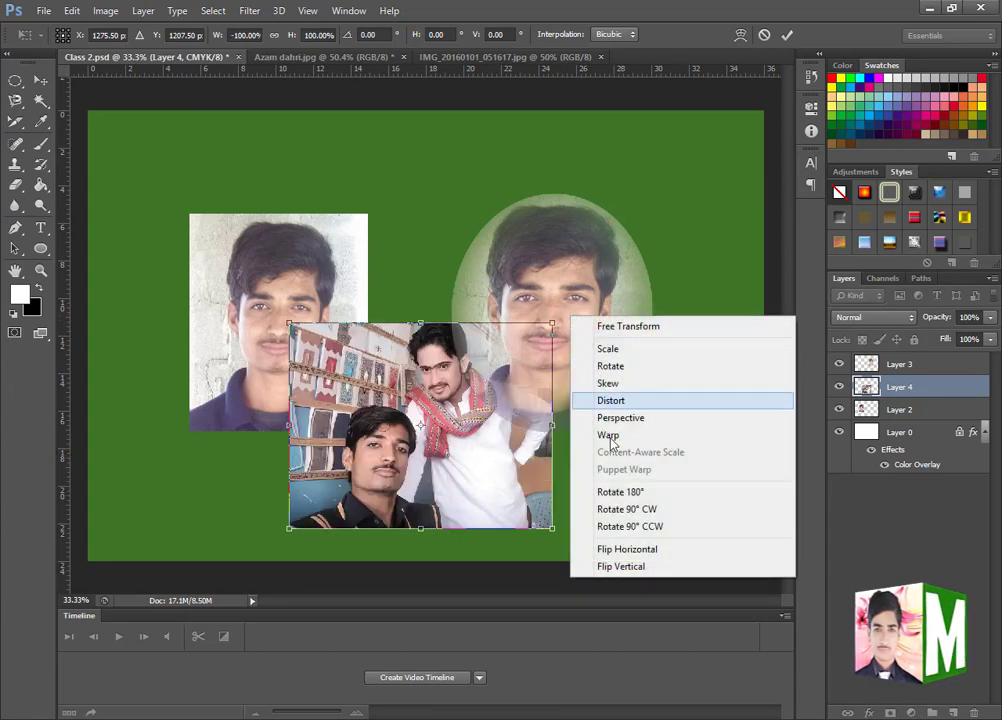
{"action": "left_click", "coordinate": [641, 551]}
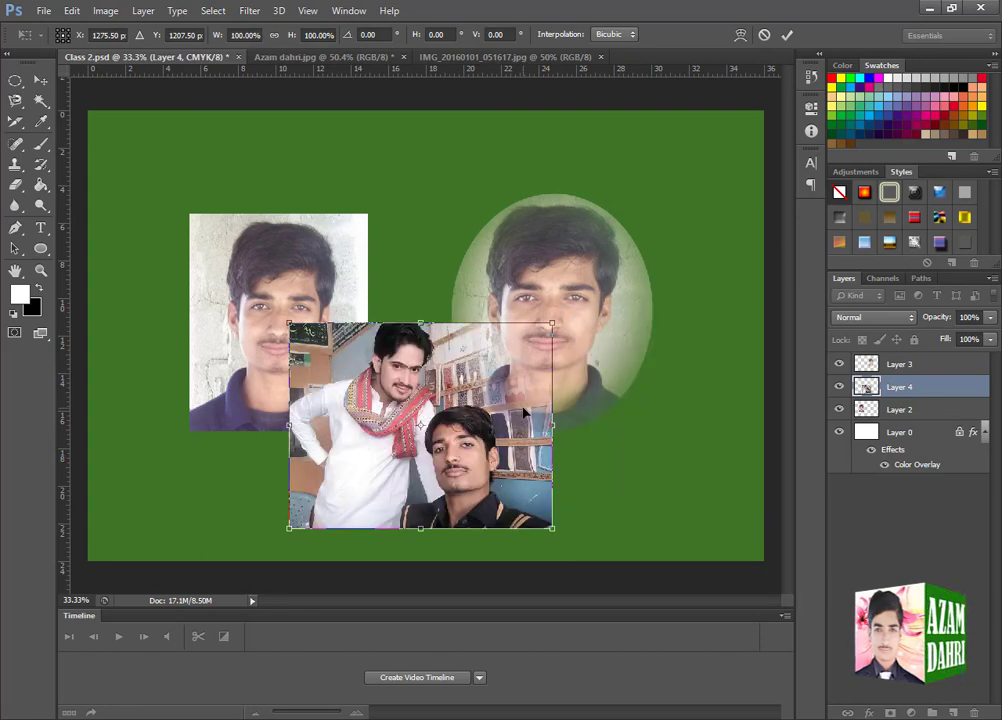
{"action": "key", "text": "Return"}
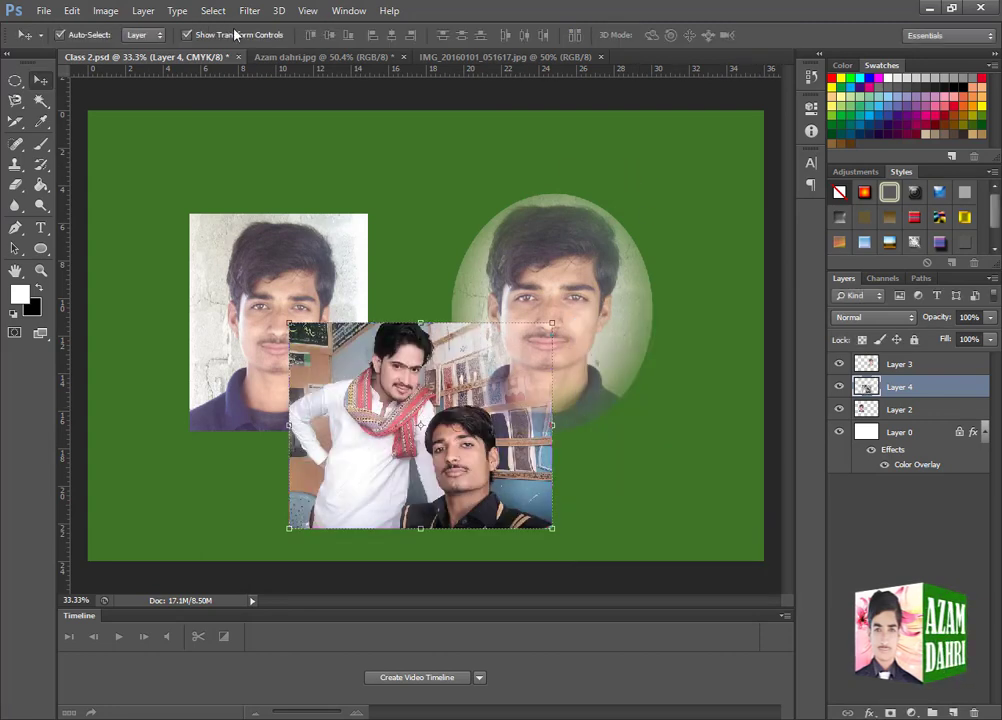
{"action": "left_click", "coordinate": [74, 11]}
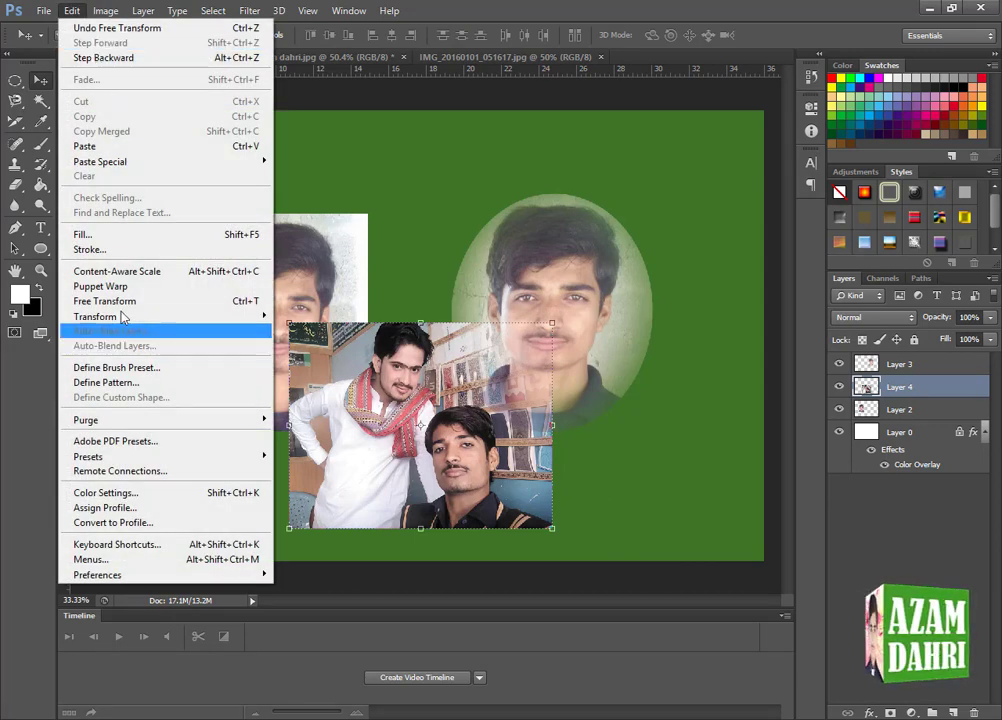
{"action": "mouse_move", "coordinate": [258, 317]}
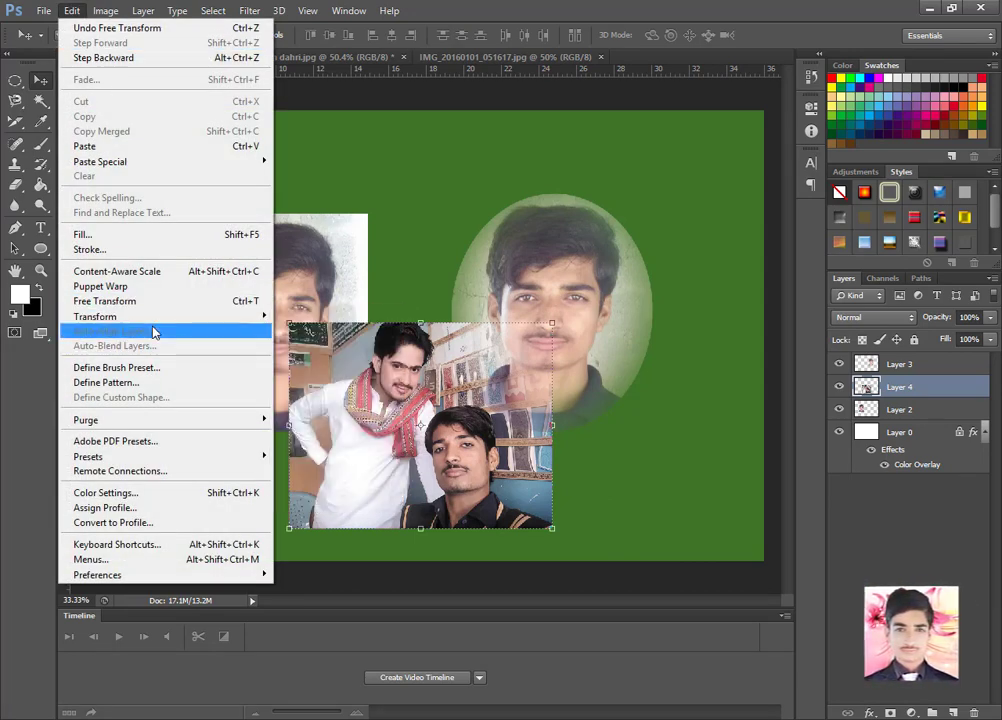
{"action": "left_click", "coordinate": [117, 371]}
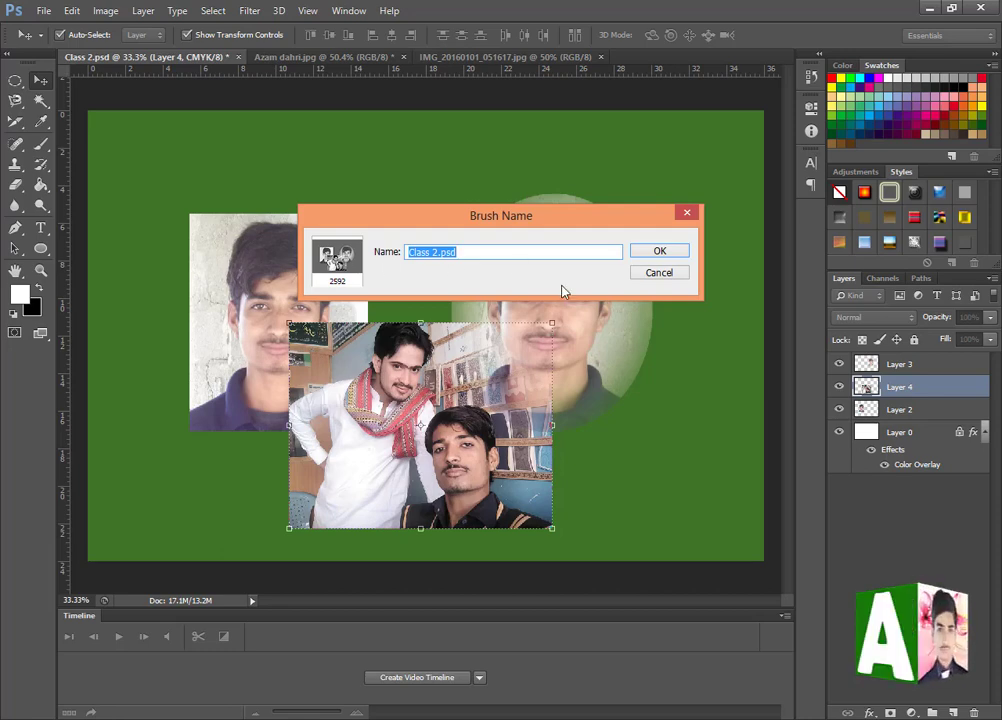
{"action": "left_click", "coordinate": [656, 274]}
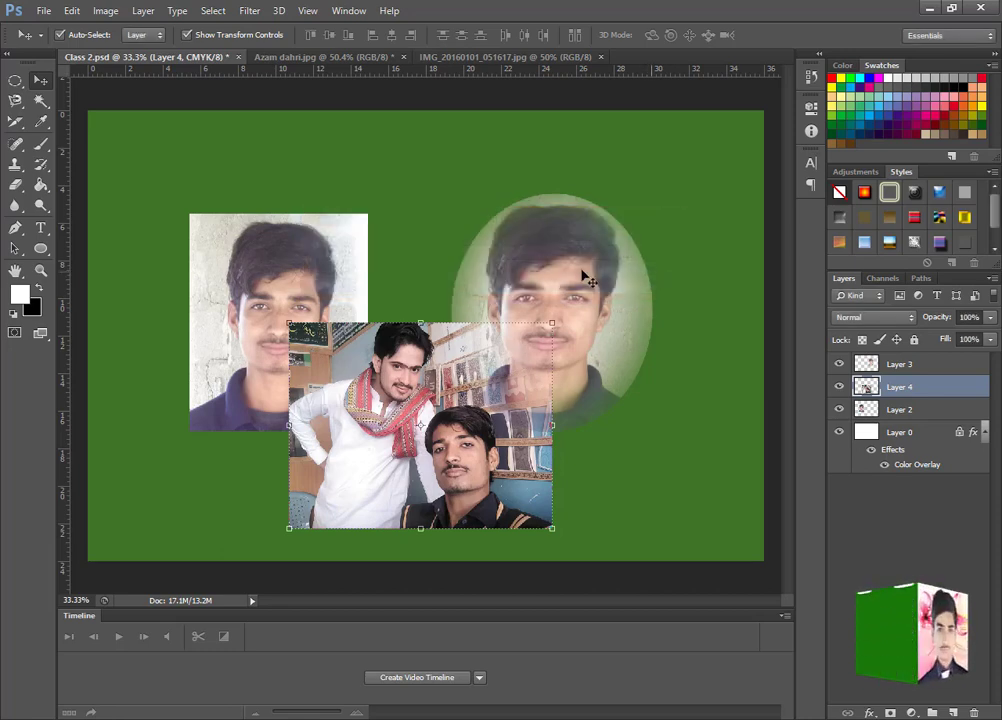
- Crop IMG_20160101_051617.jpg tightly around the face of the standing man with the red scarf
{"action": "left_click", "coordinate": [352, 57]}
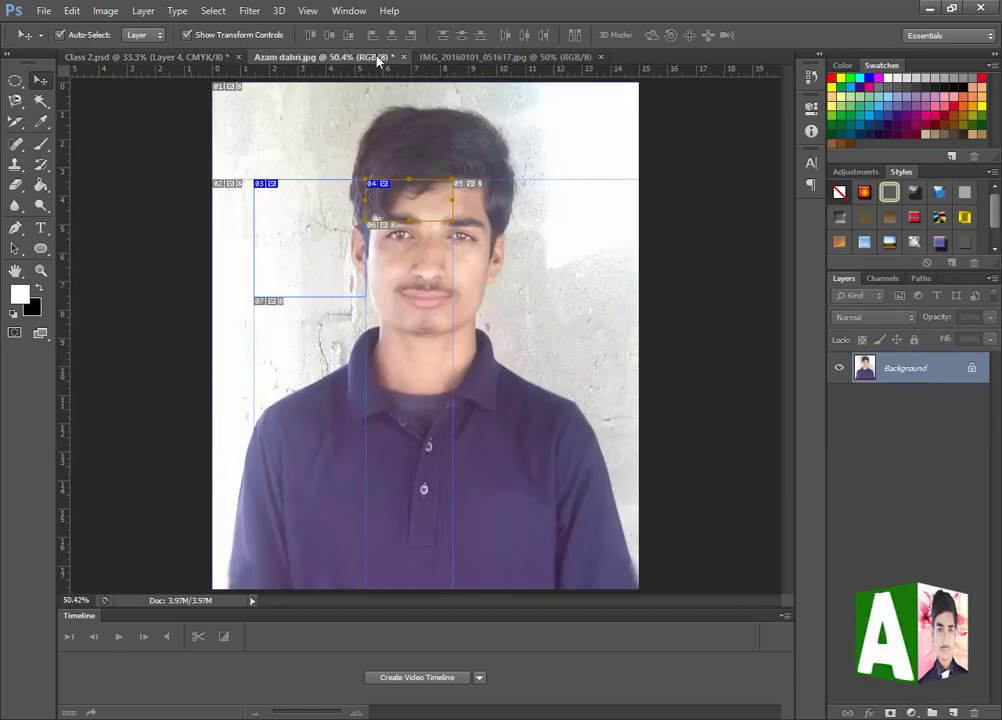
{"action": "left_click", "coordinate": [480, 57]}
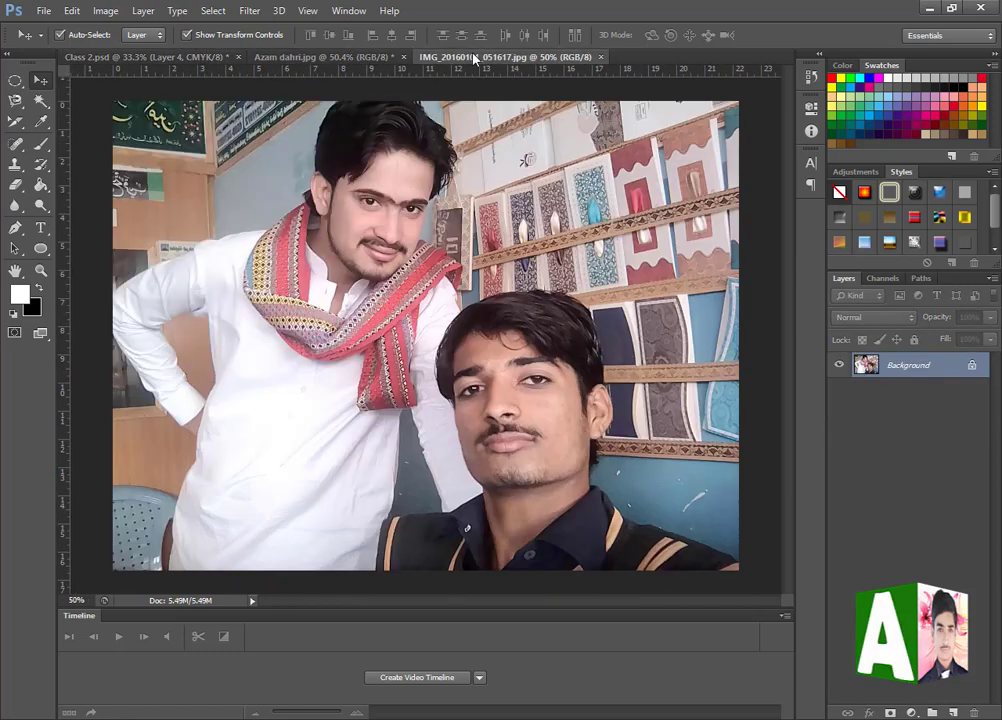
{"action": "left_click", "coordinate": [16, 104]}
{"action": "left_click", "coordinate": [15, 120]}
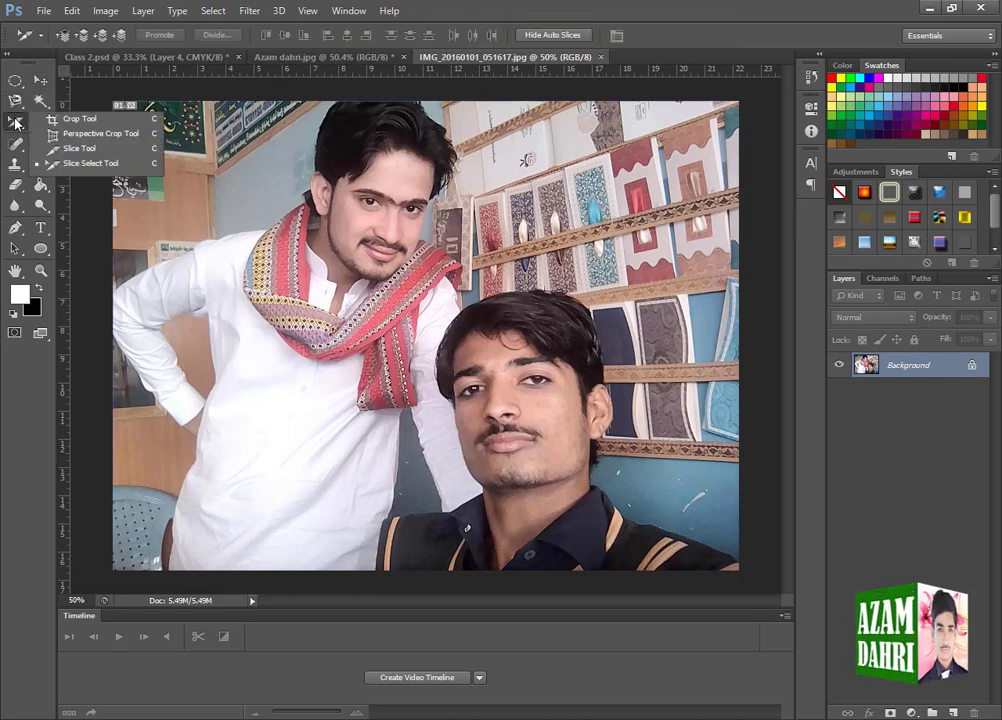
{"action": "left_click", "coordinate": [55, 113]}
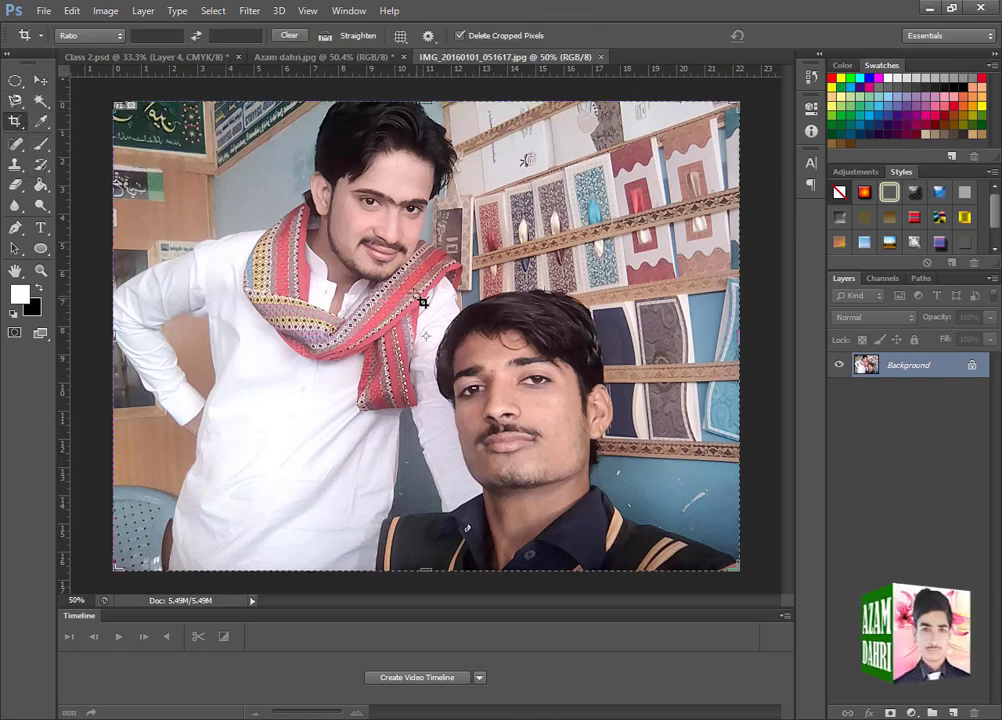
{"action": "left_click", "coordinate": [333, 181]}
{"action": "key", "text": "Escape"}
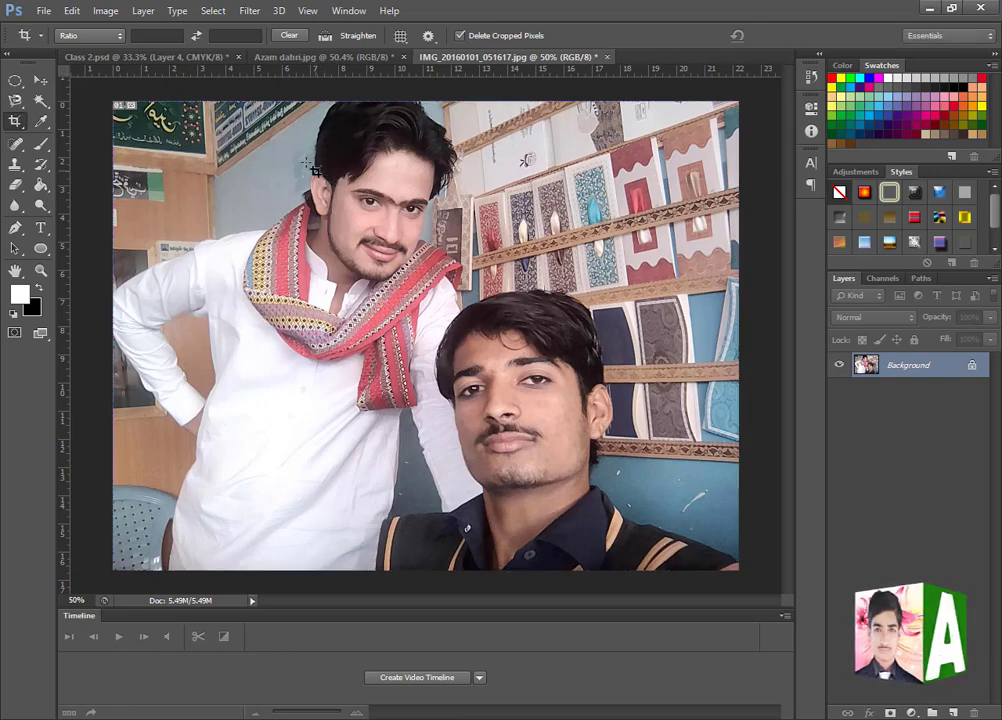
{"action": "left_click_drag", "start_coordinate": [288, 127], "coordinate": [460, 312]}
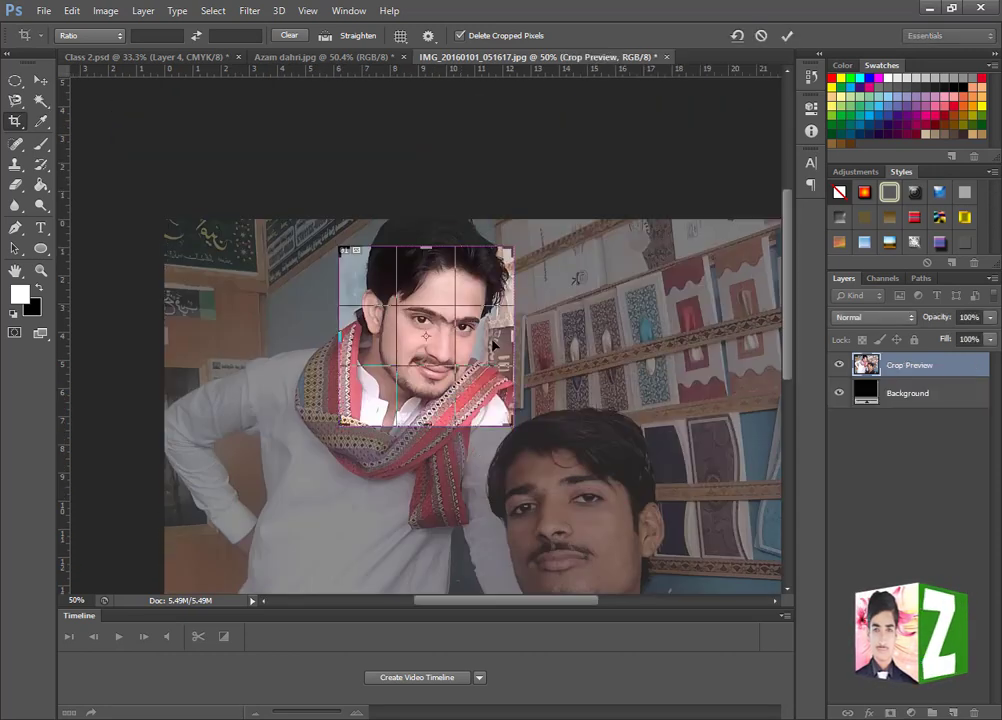
{"action": "key", "text": "Return"}
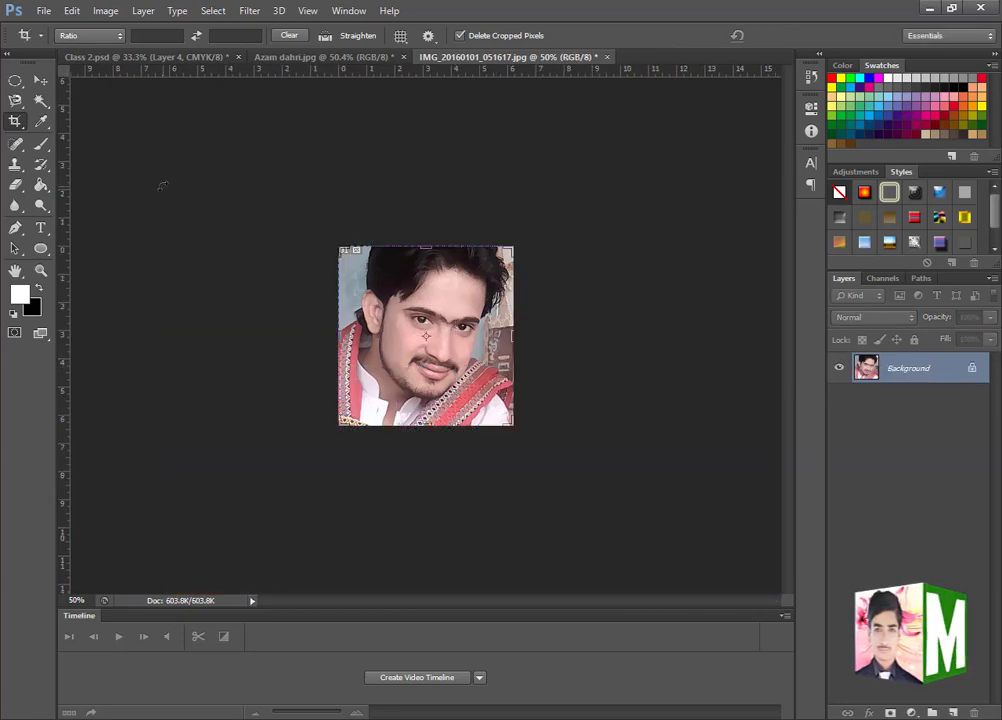
- Define the cropped face image as a brush preset named one
{"action": "left_click", "coordinate": [40, 80]}
{"action": "left_click", "coordinate": [70, 10]}
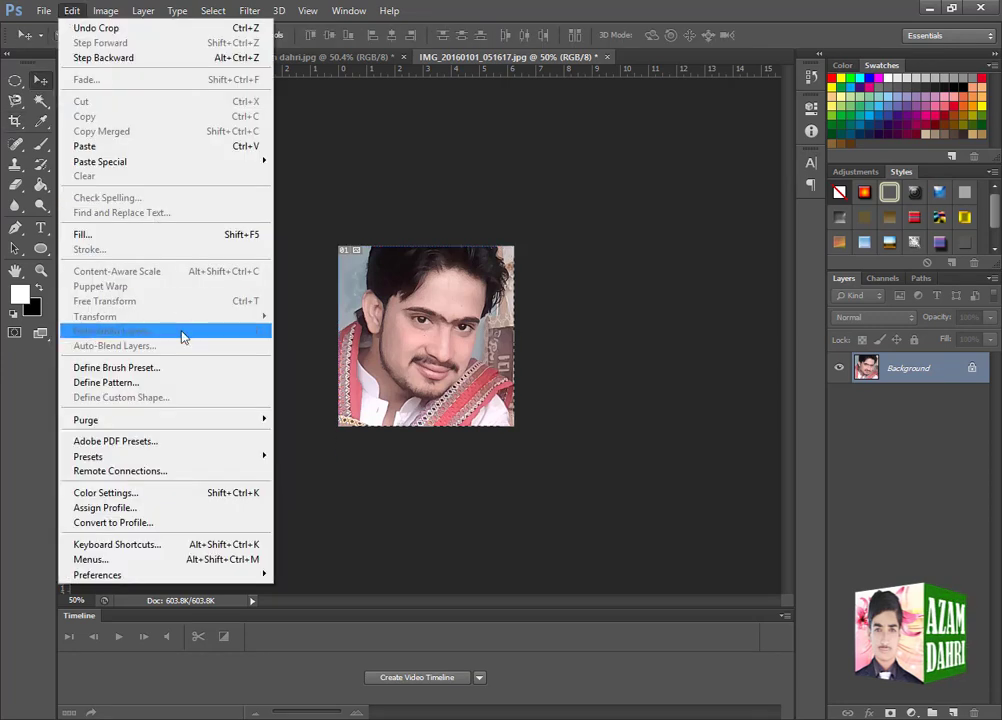
{"action": "left_click", "coordinate": [117, 368]}
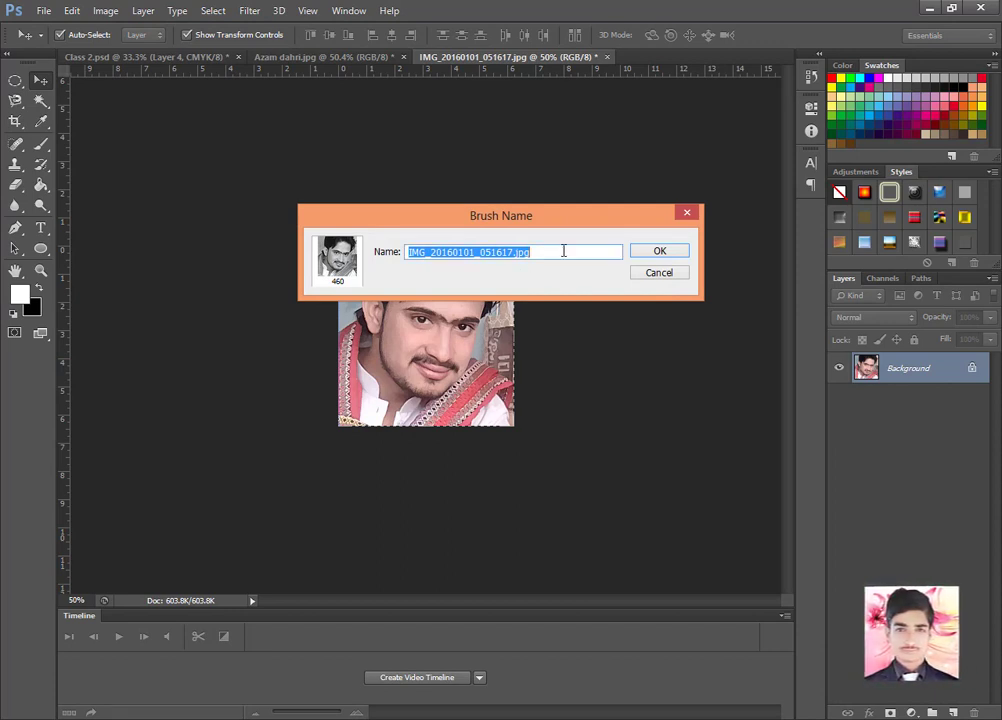
{"action": "type", "text": "o"}
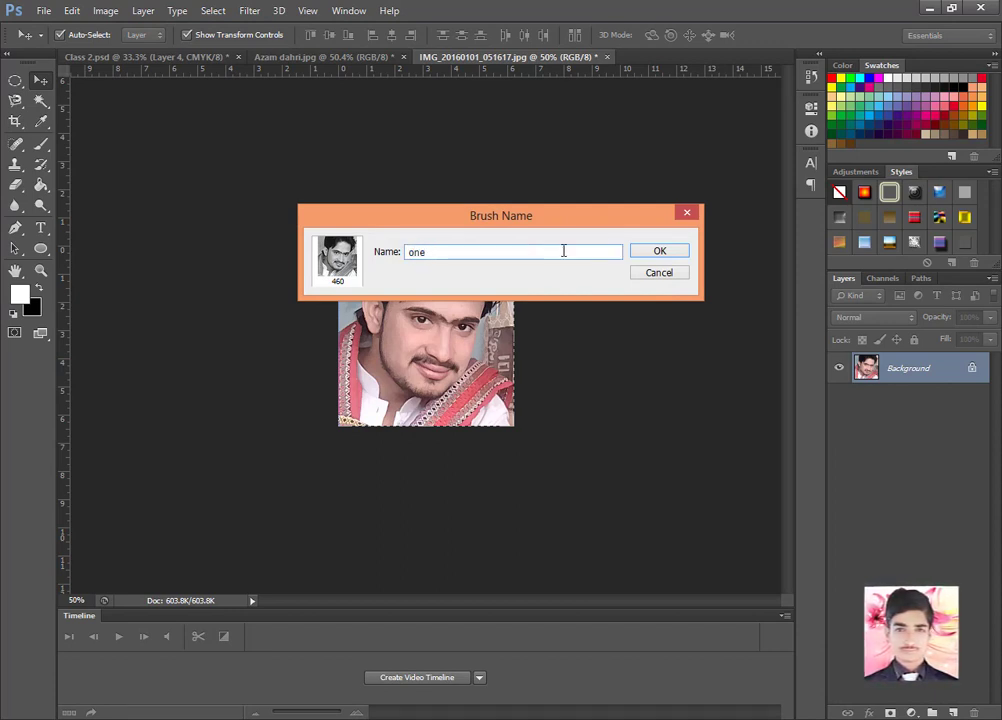
{"action": "type", "text": "ne"}
{"action": "left_click", "coordinate": [659, 251]}
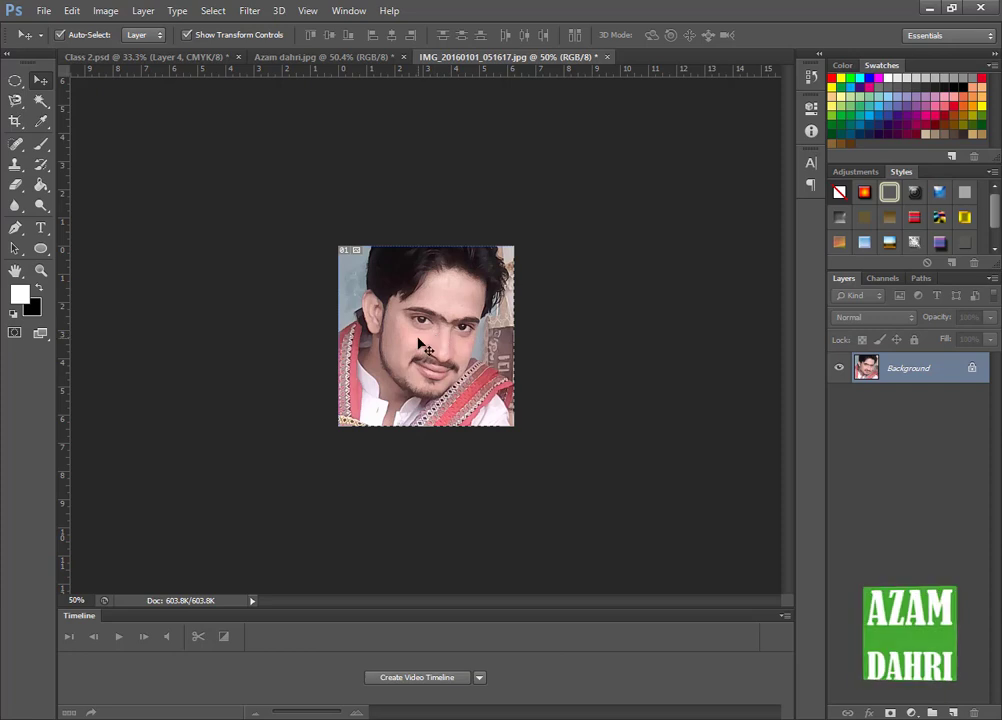
- In Class 2.psd, nudge the two-person photo slightly right and stamp the 460 px face brush in white on the green area beside it
{"action": "left_click", "coordinate": [159, 58]}
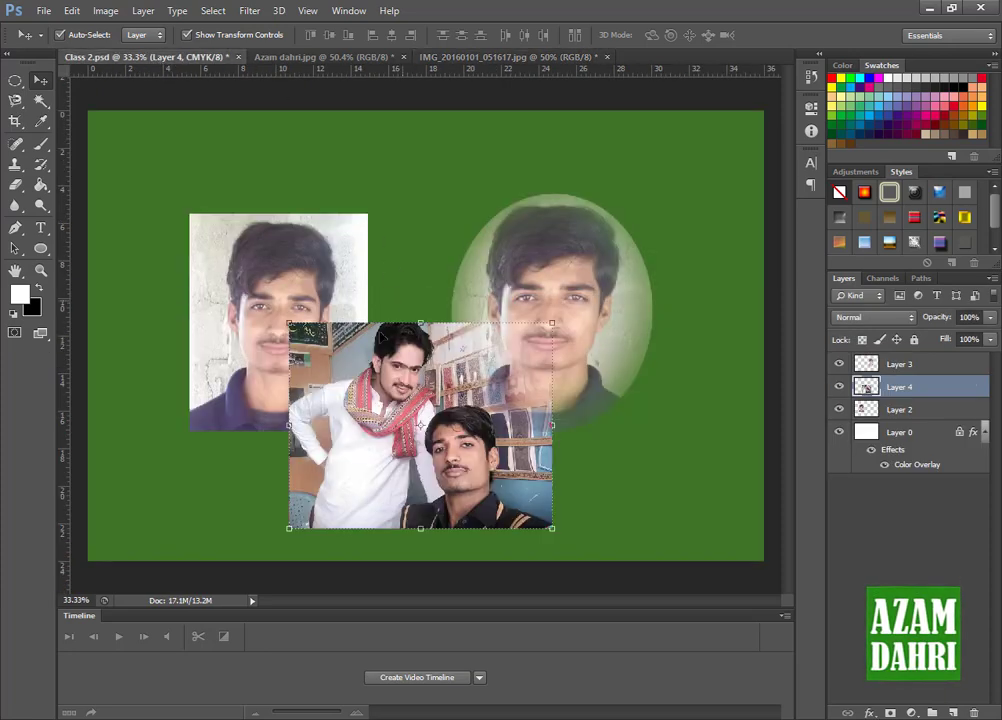
{"action": "left_click_drag", "start_coordinate": [418, 398], "coordinate": [427, 399]}
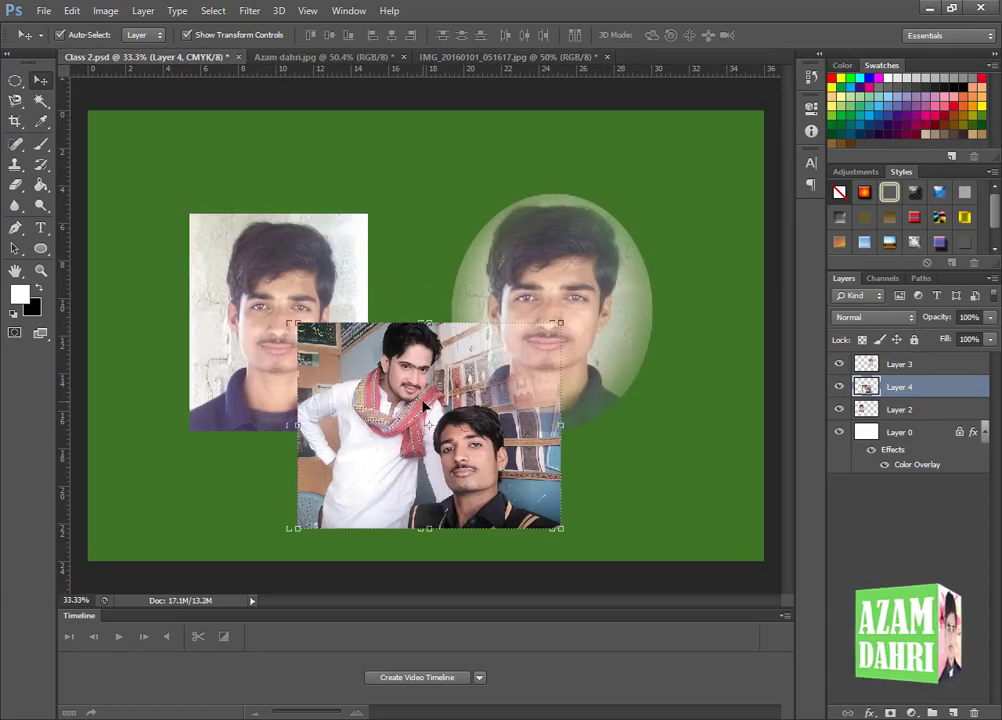
{"action": "left_click", "coordinate": [40, 143]}
{"action": "left_click", "coordinate": [80, 36]}
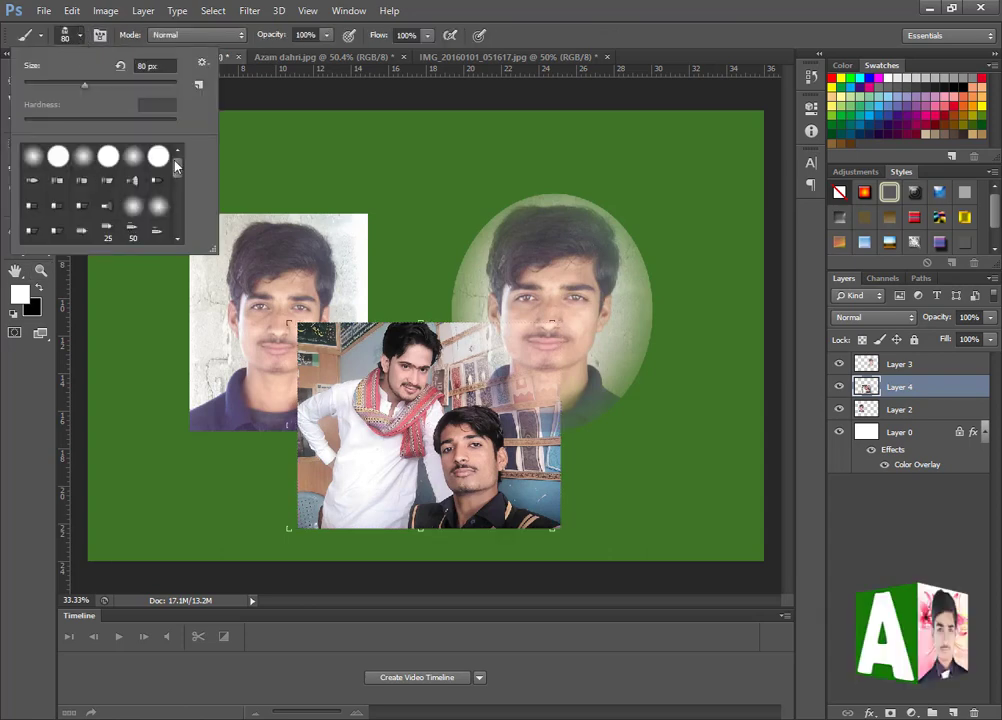
{"action": "left_click_drag", "start_coordinate": [180, 170], "coordinate": [179, 230]}
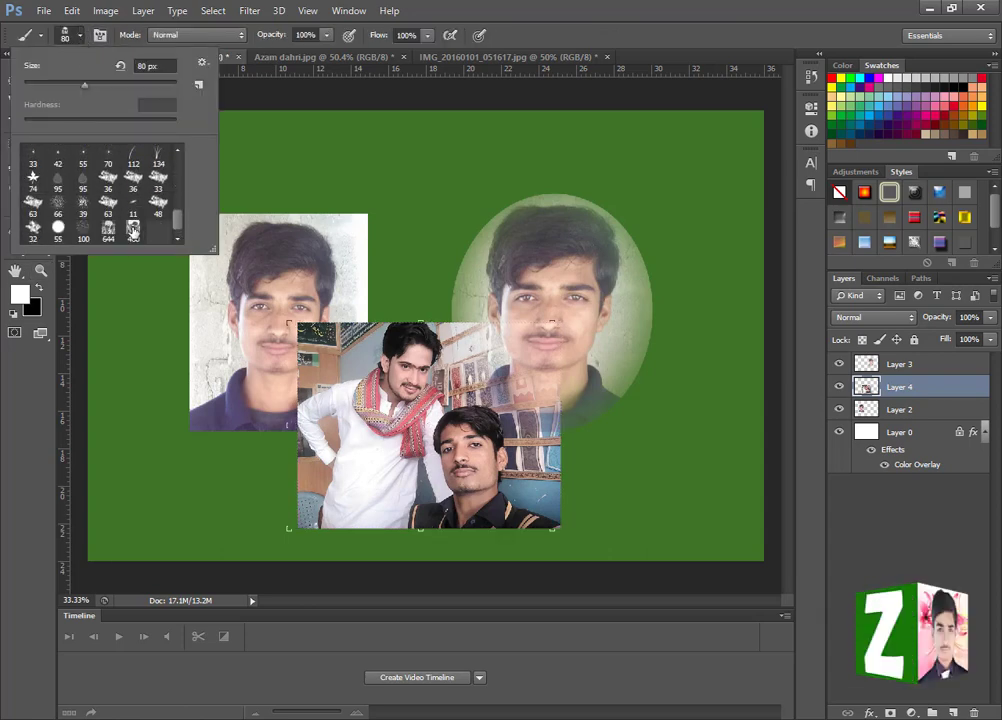
{"action": "left_click", "coordinate": [133, 230]}
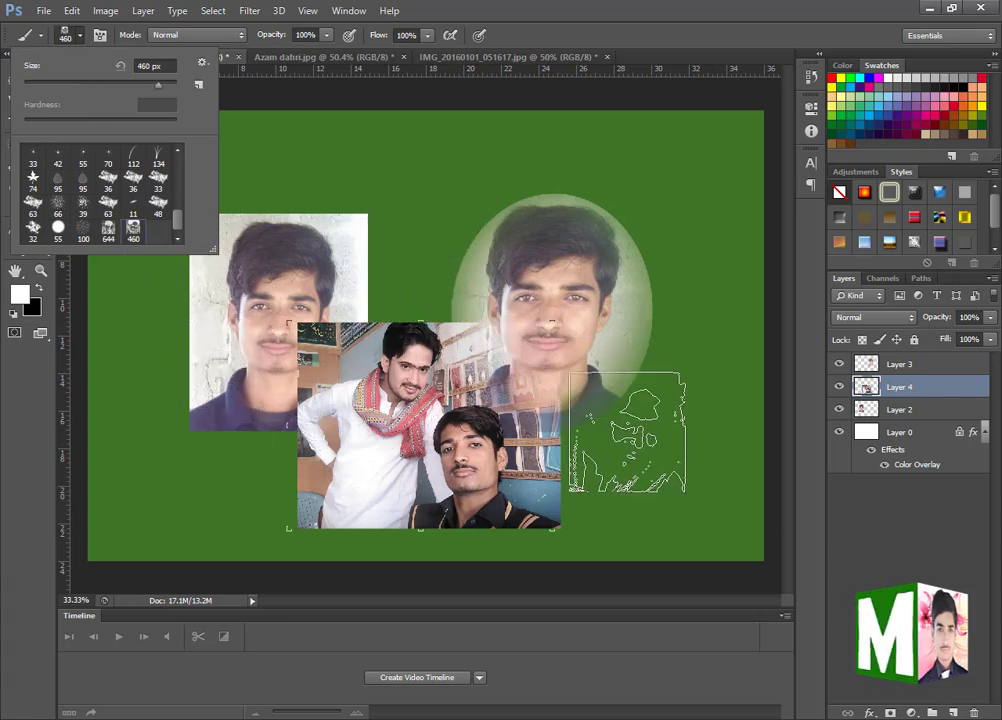
{"action": "left_click", "coordinate": [659, 478]}
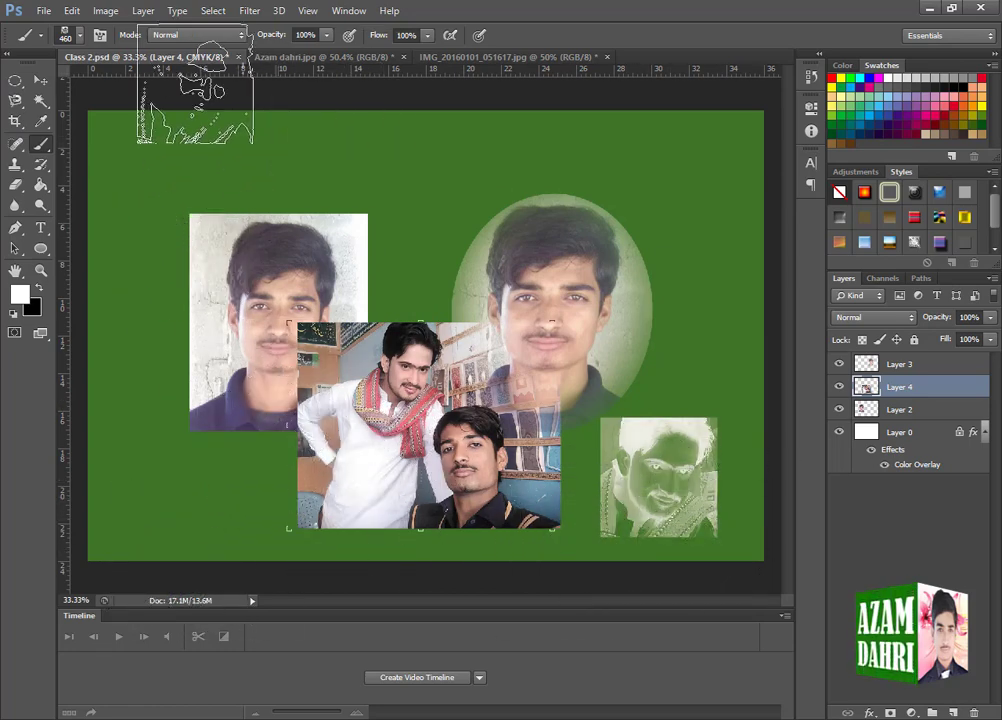
- Delete the 460 px and 644 px portrait brushes in the Preset Manager and close it
{"action": "key", "text": "v"}
{"action": "left_click", "coordinate": [71, 10]}
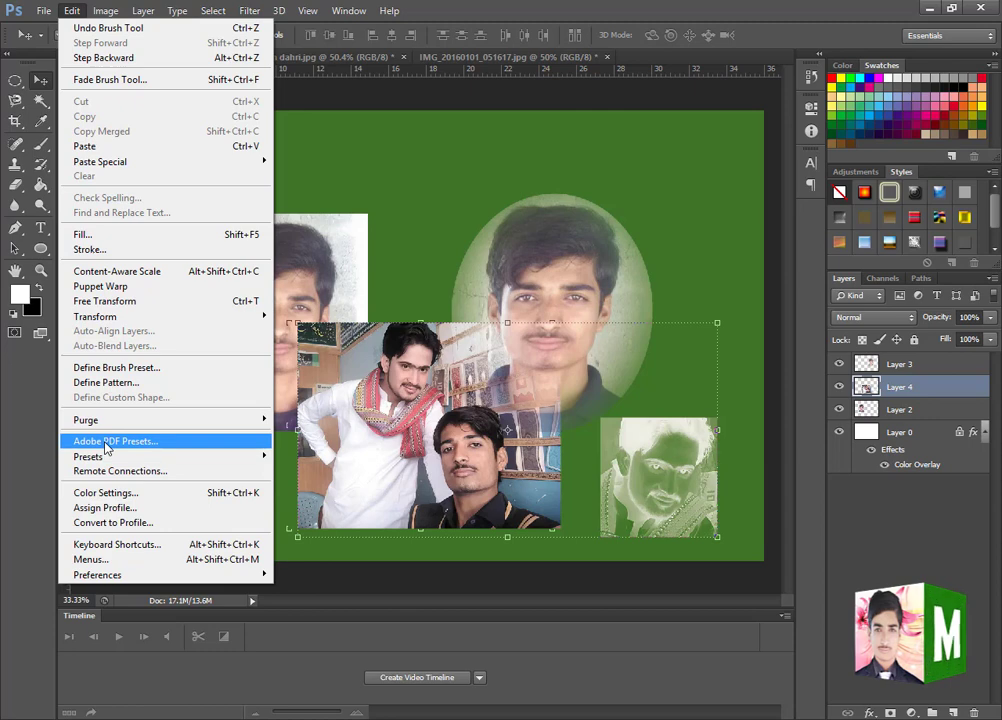
{"action": "mouse_move", "coordinate": [163, 457]}
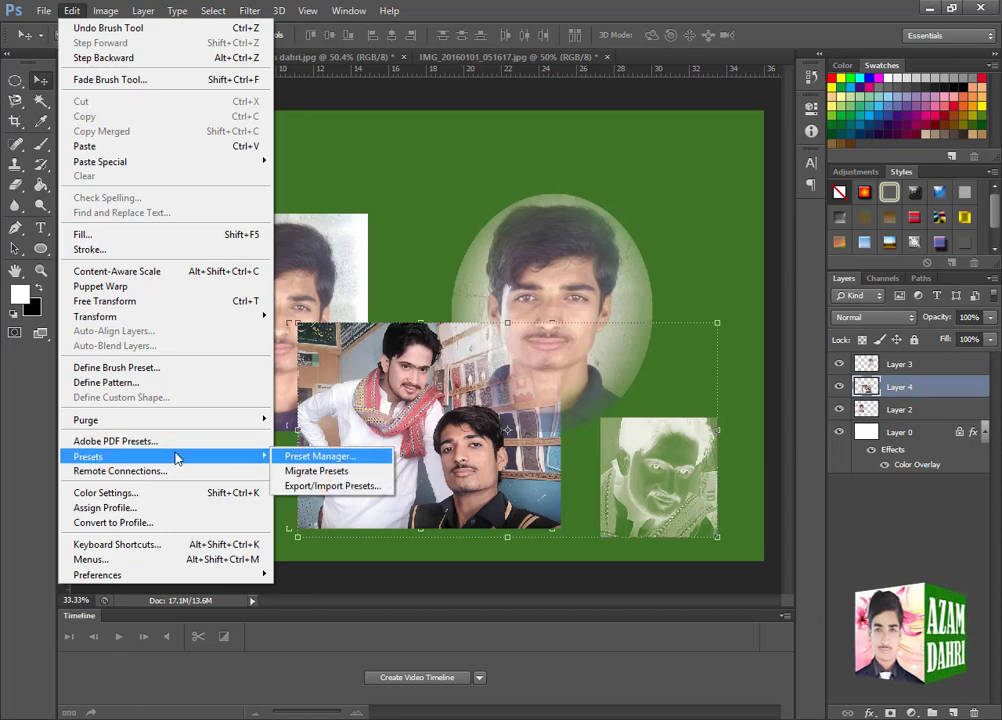
{"action": "left_click", "coordinate": [313, 457]}
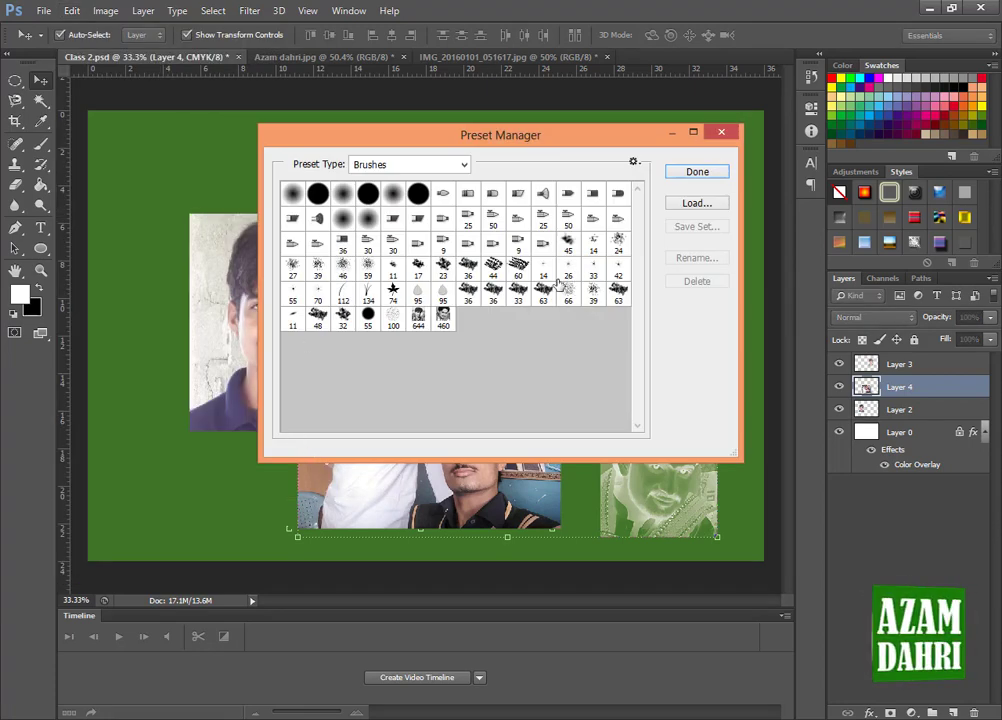
{"action": "left_click", "coordinate": [444, 318]}
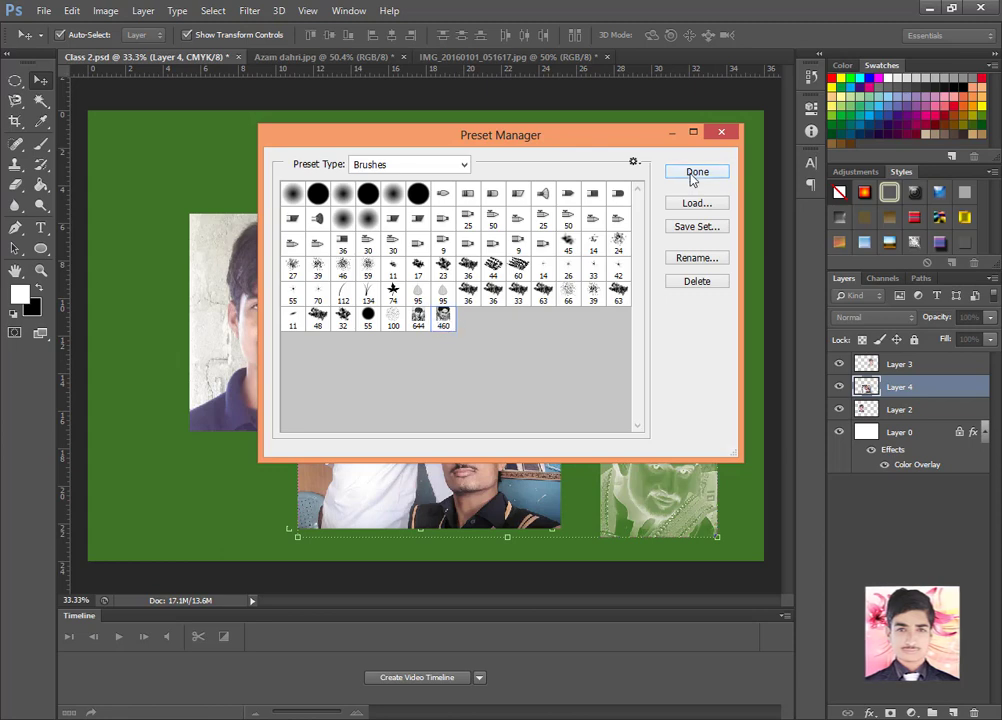
{"action": "left_click", "coordinate": [694, 284]}
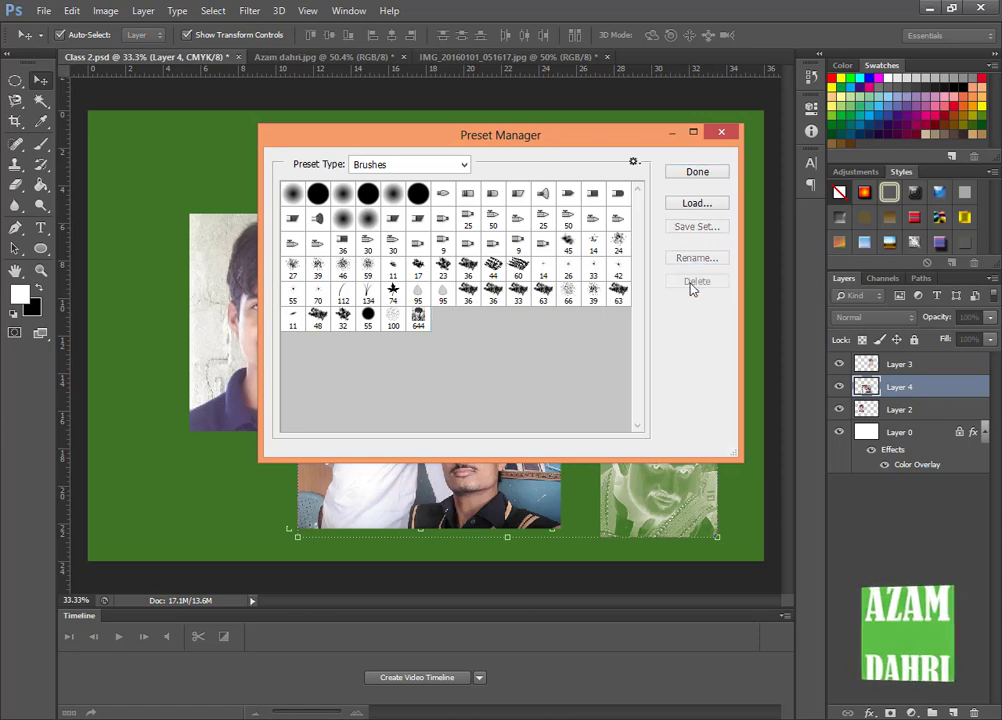
{"action": "left_click", "coordinate": [418, 320]}
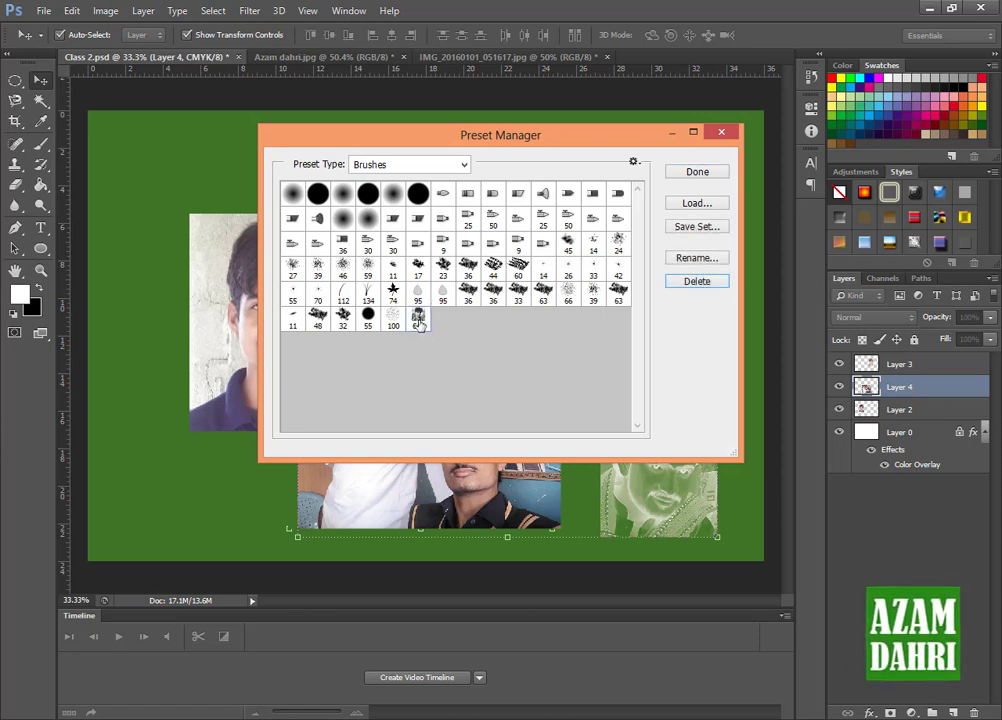
{"action": "left_click", "coordinate": [700, 286]}
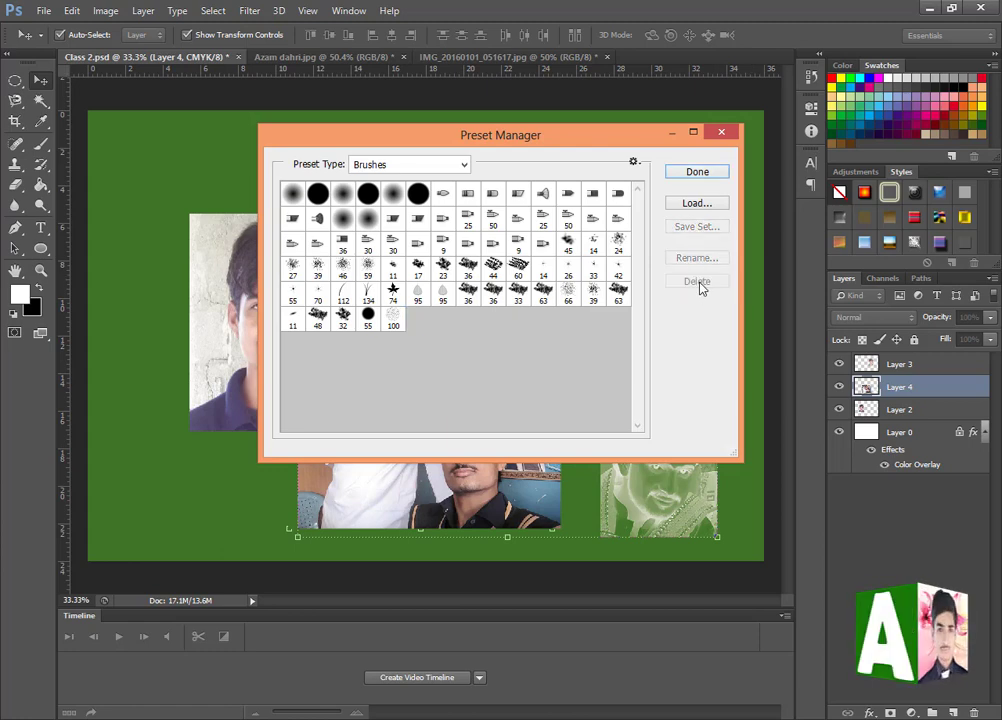
{"action": "left_click", "coordinate": [721, 134]}
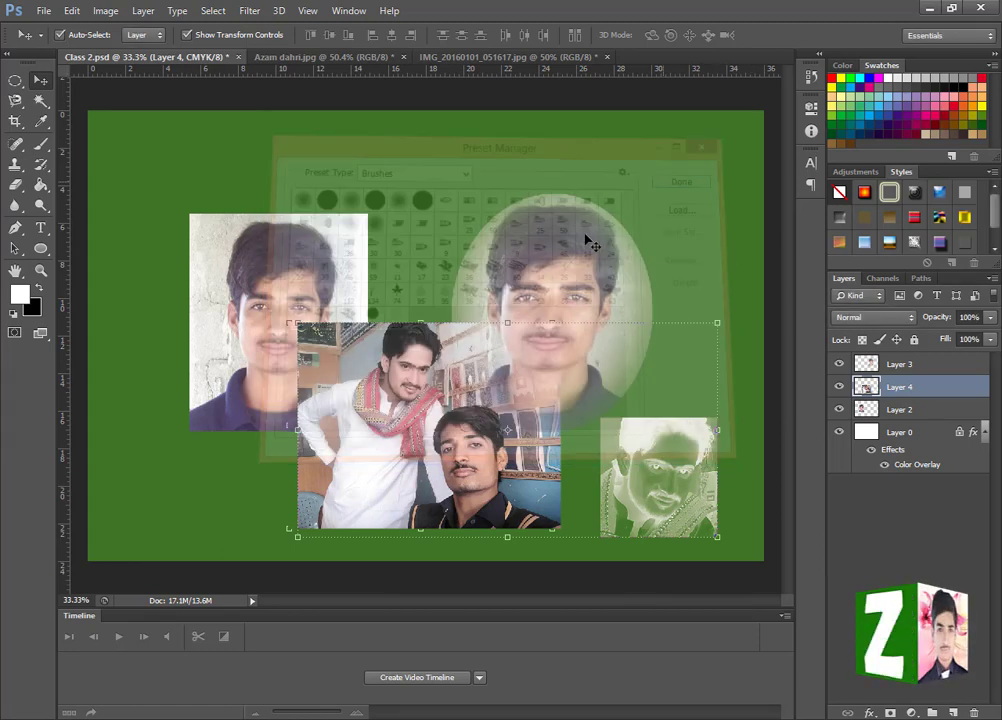
- Review the keyboard shortcuts of the File menu's New and Open commands, and close the shortcut settings without changing them
{"action": "left_click", "coordinate": [72, 10]}
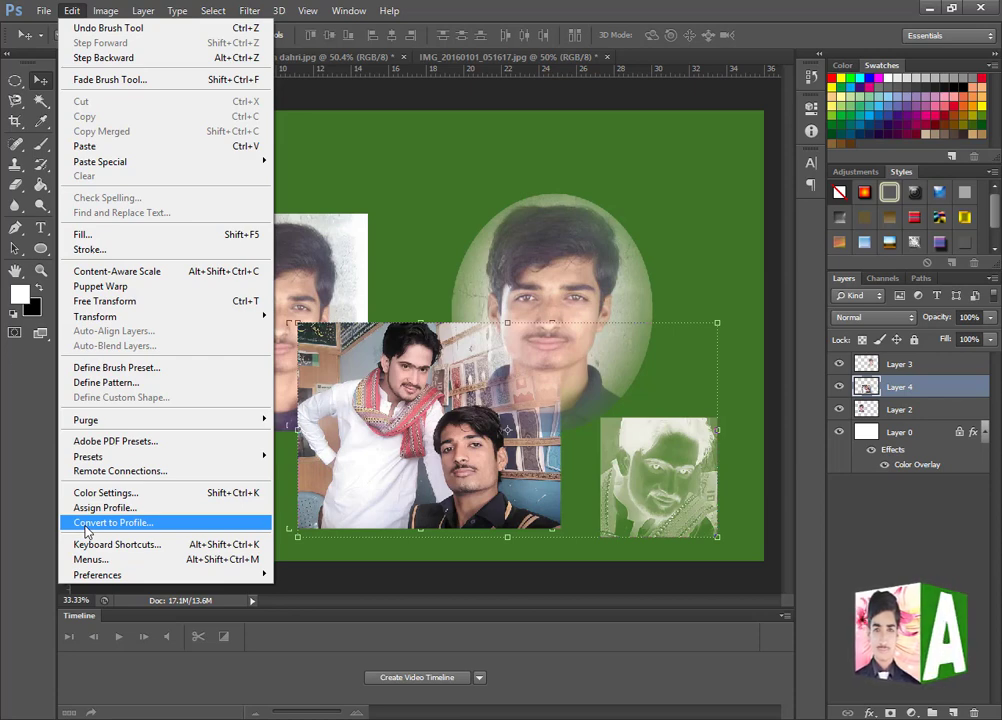
{"action": "left_click", "coordinate": [137, 550]}
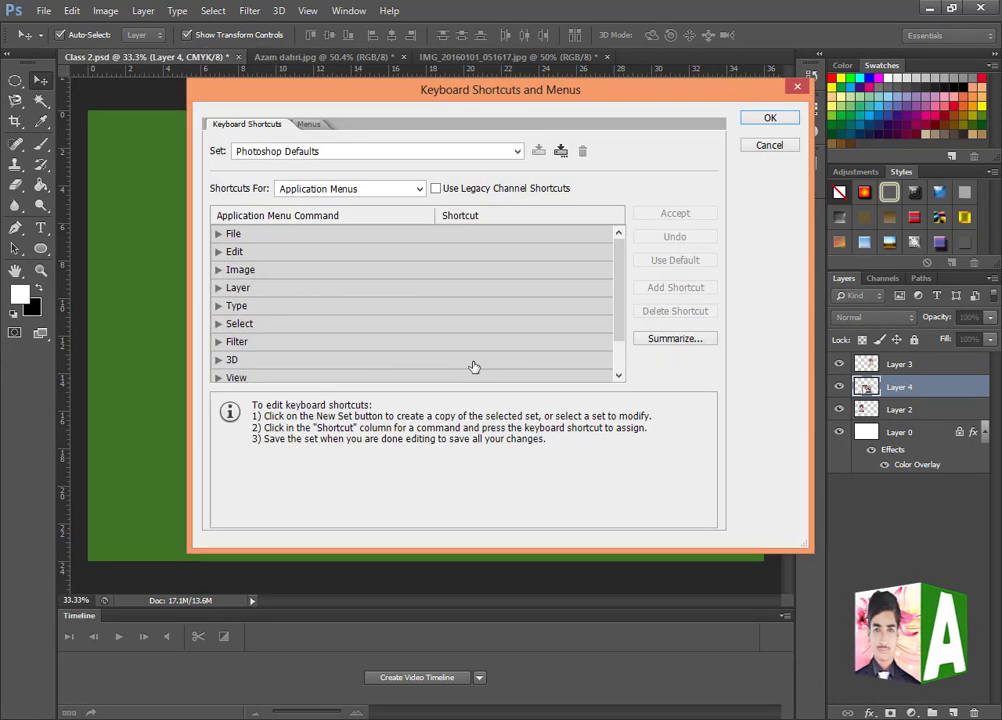
{"action": "left_click", "coordinate": [225, 238]}
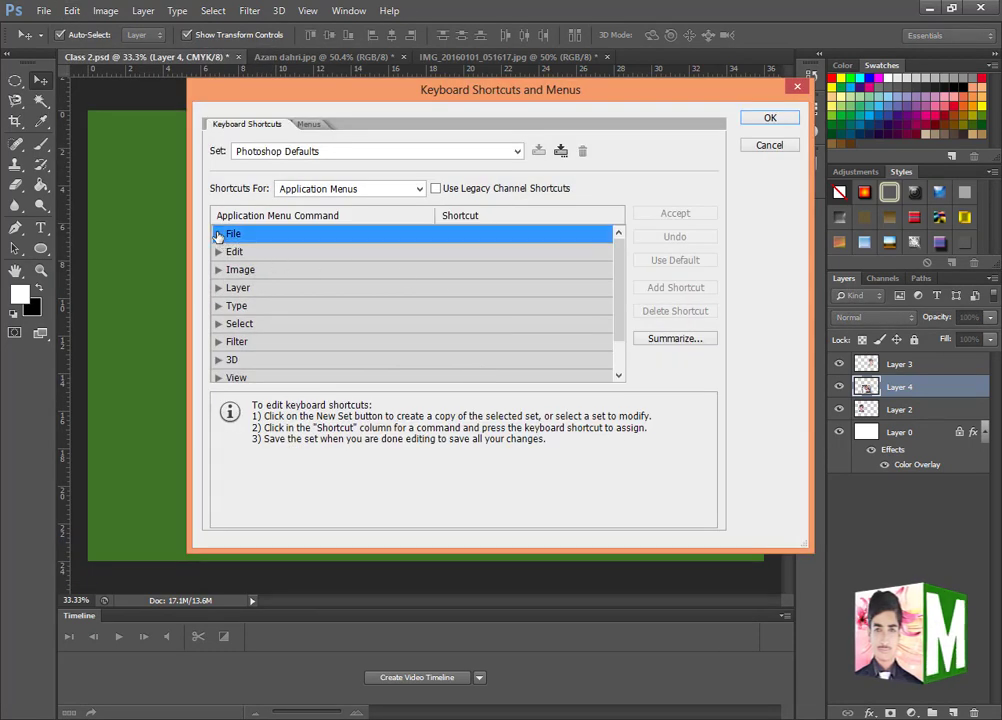
{"action": "left_click", "coordinate": [218, 234]}
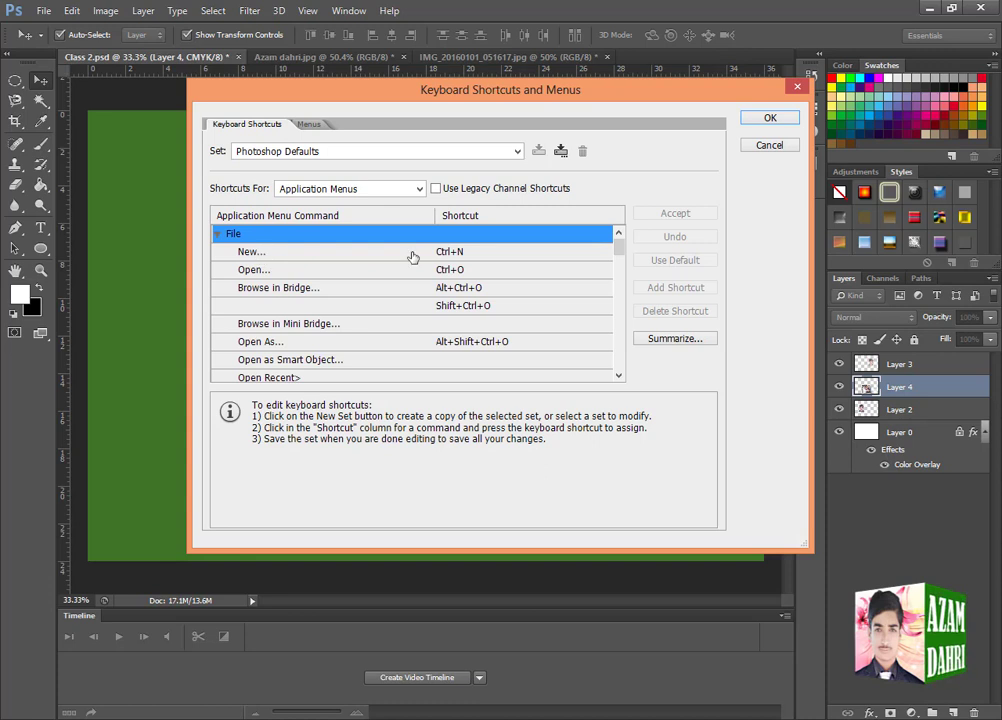
{"action": "left_click", "coordinate": [450, 253]}
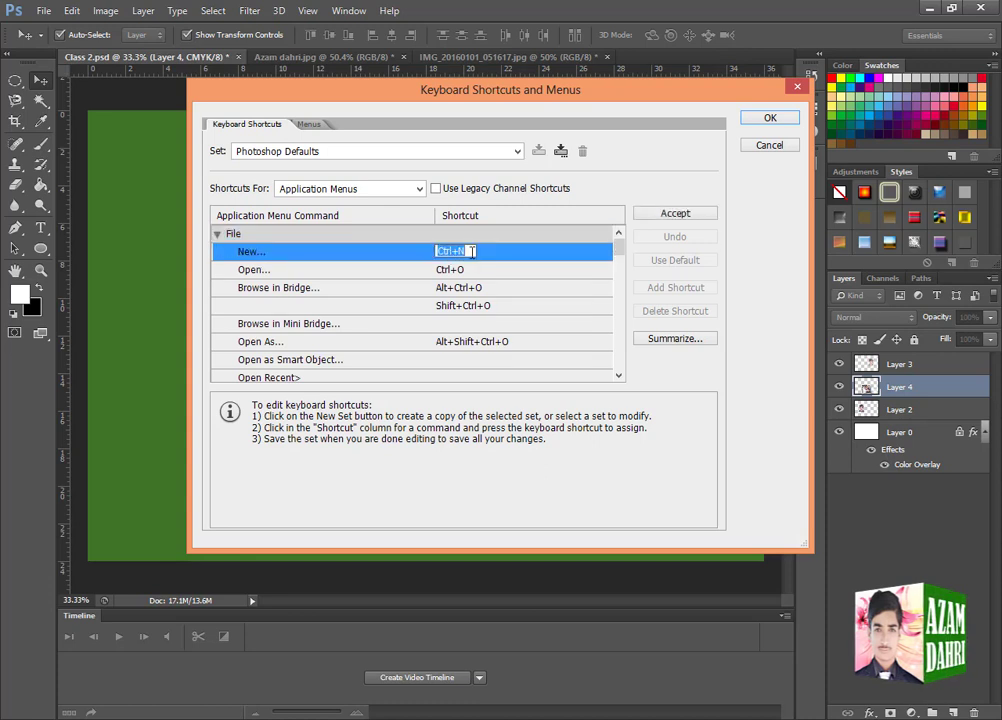
{"action": "left_click", "coordinate": [472, 252]}
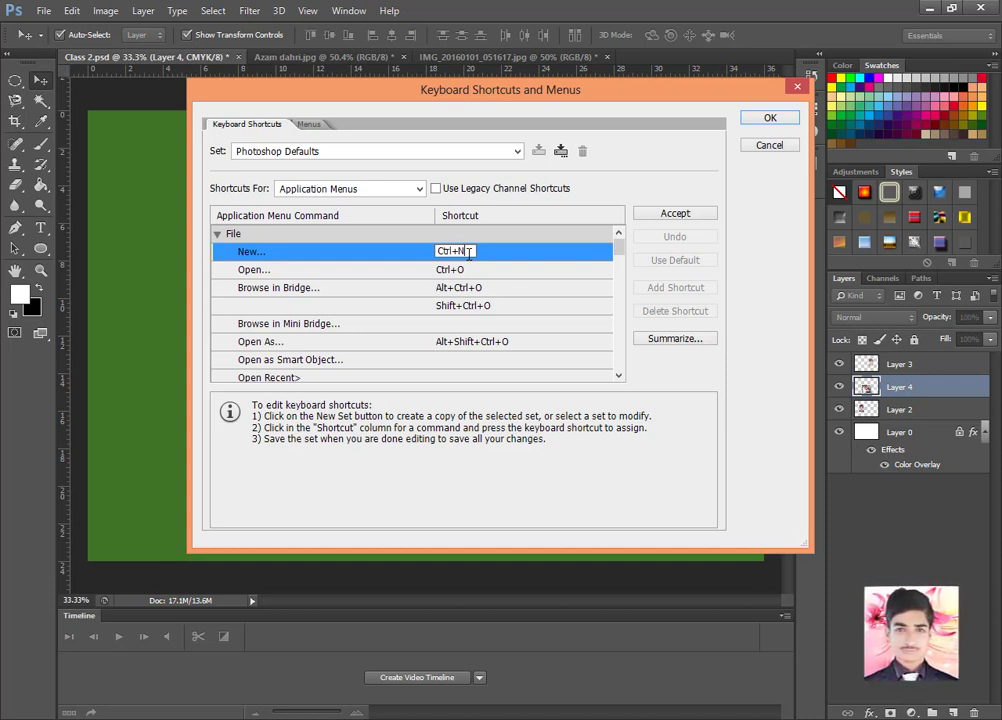
{"action": "left_click", "coordinate": [275, 270]}
{"action": "left_click", "coordinate": [469, 270]}
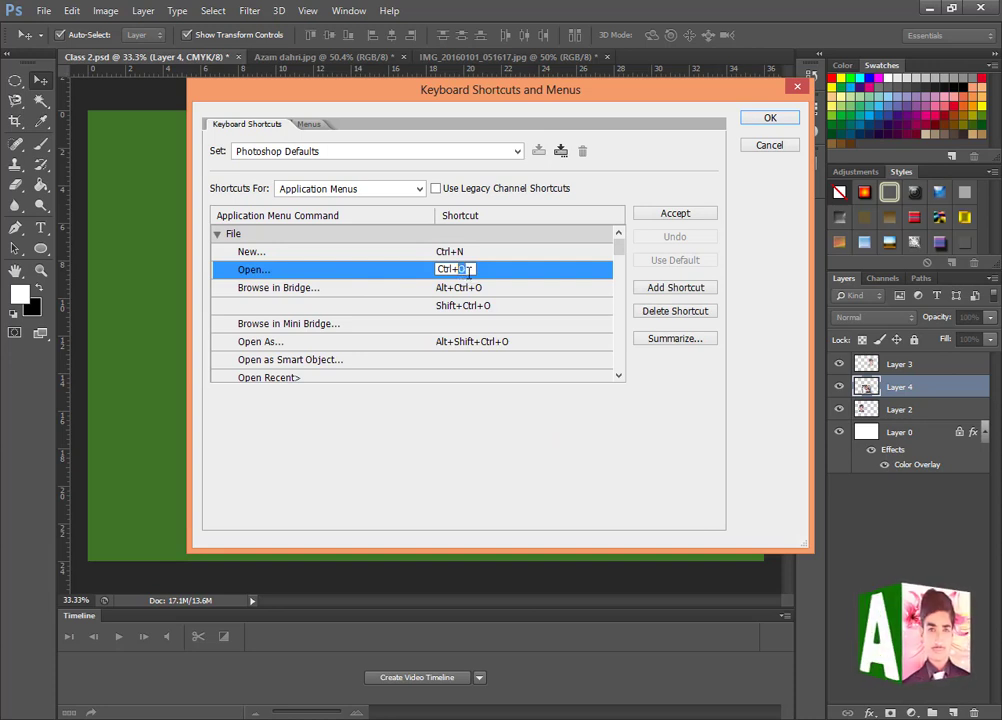
{"action": "left_click", "coordinate": [796, 89]}
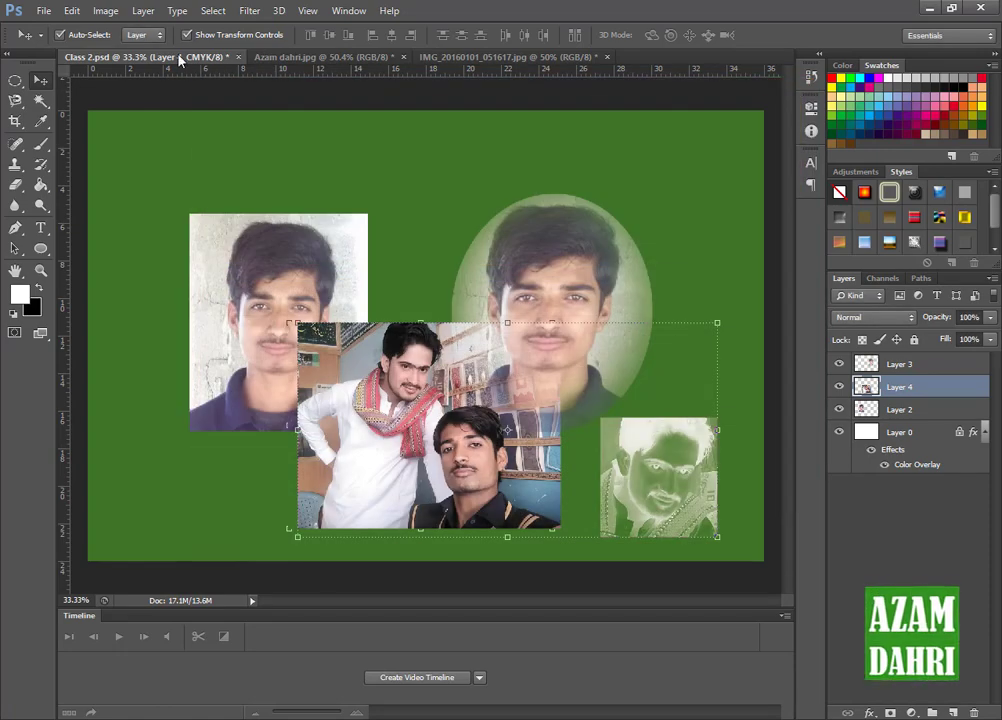
- Hide the New and Open commands from the File menu through the menu customization settings and check the File menu
{"action": "left_click", "coordinate": [72, 10]}
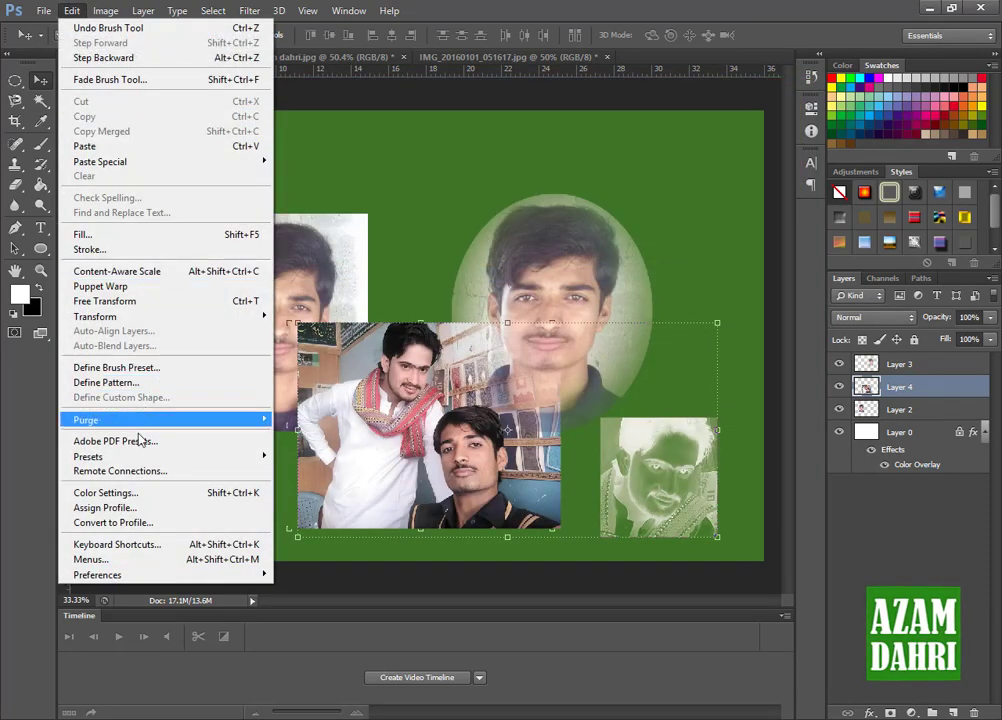
{"action": "left_click", "coordinate": [105, 560]}
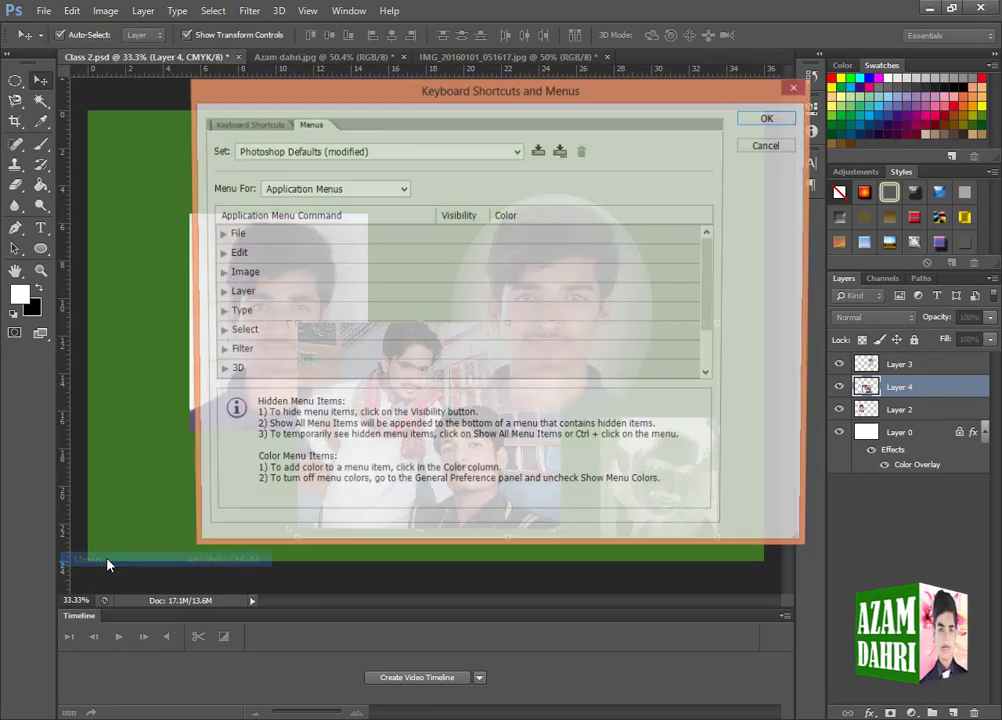
{"action": "left_click", "coordinate": [220, 236]}
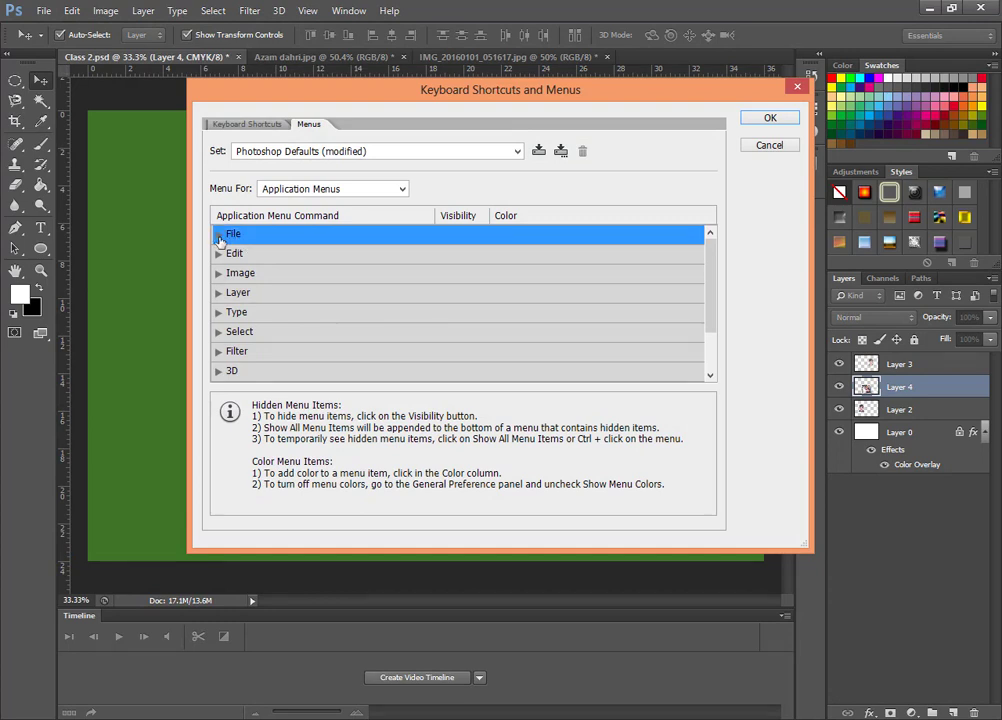
{"action": "left_click", "coordinate": [219, 237]}
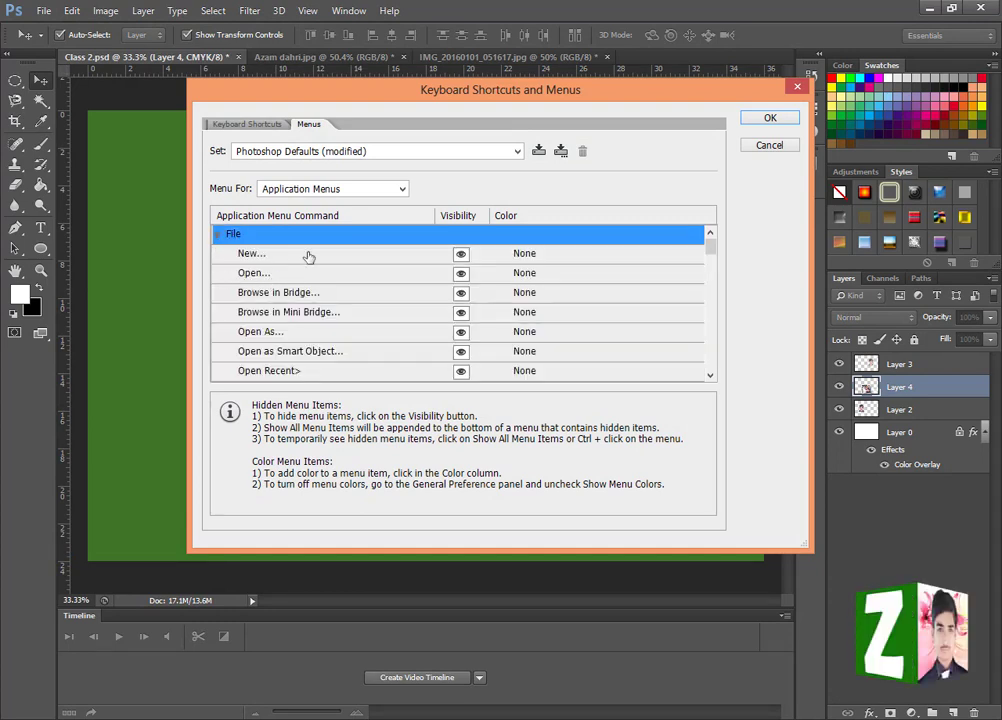
{"action": "left_click", "coordinate": [461, 255]}
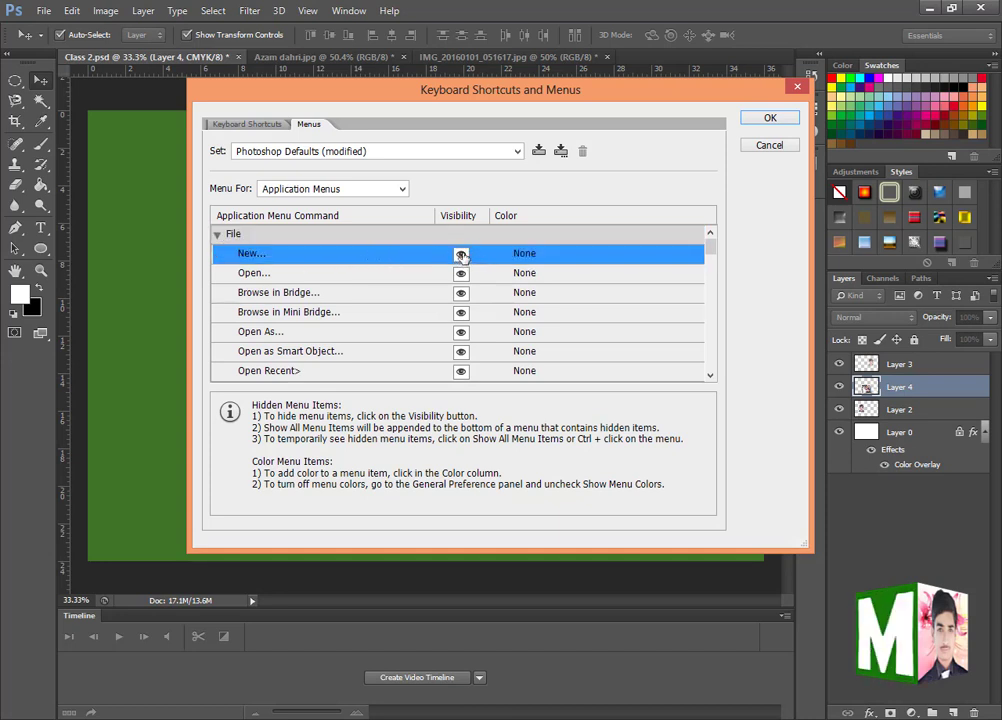
{"action": "left_click", "coordinate": [461, 254]}
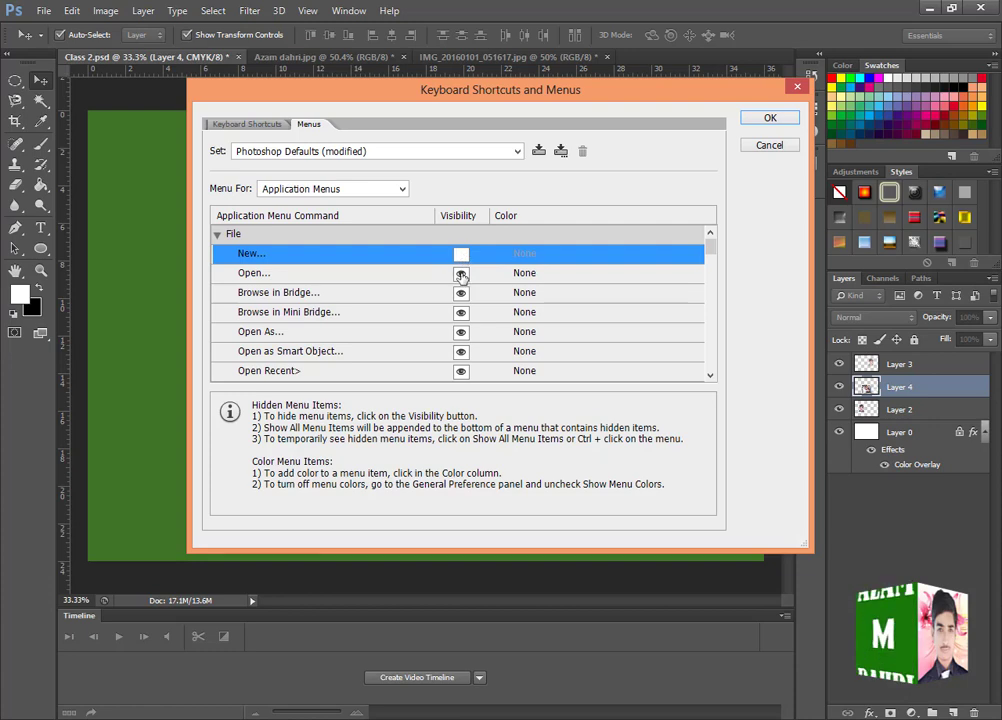
{"action": "left_click", "coordinate": [461, 273]}
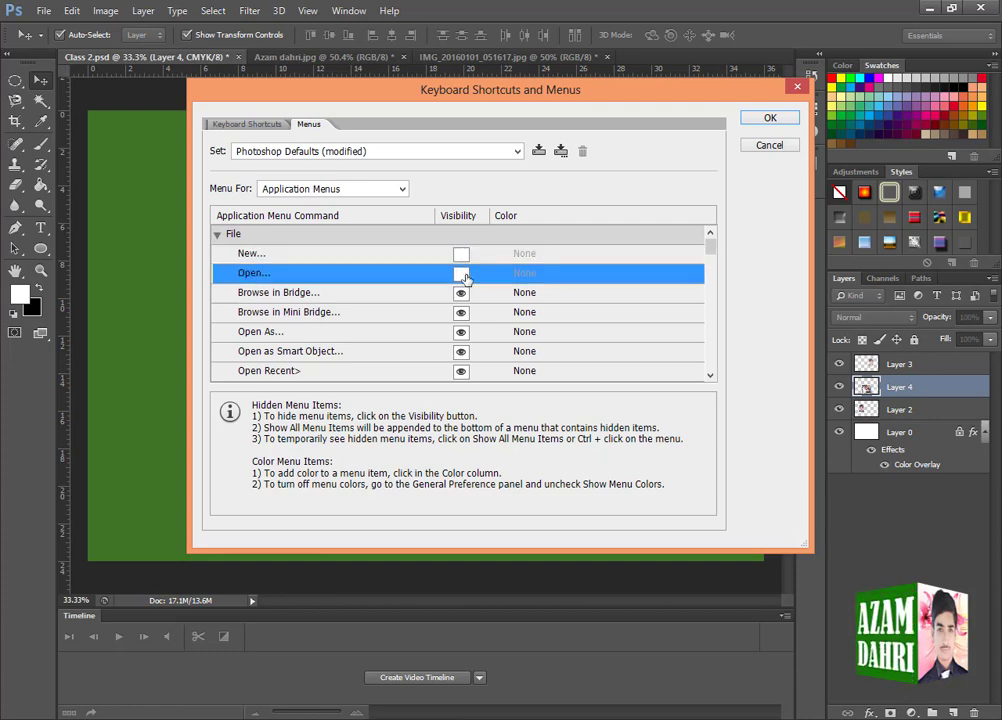
{"action": "left_click", "coordinate": [762, 118]}
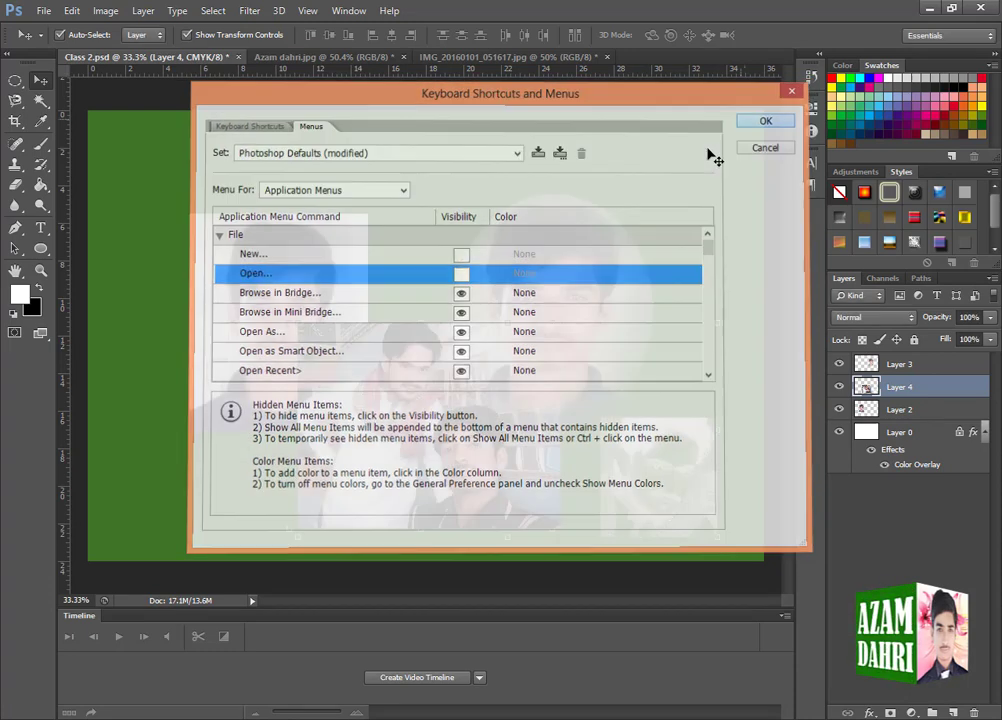
{"action": "left_click", "coordinate": [44, 11]}
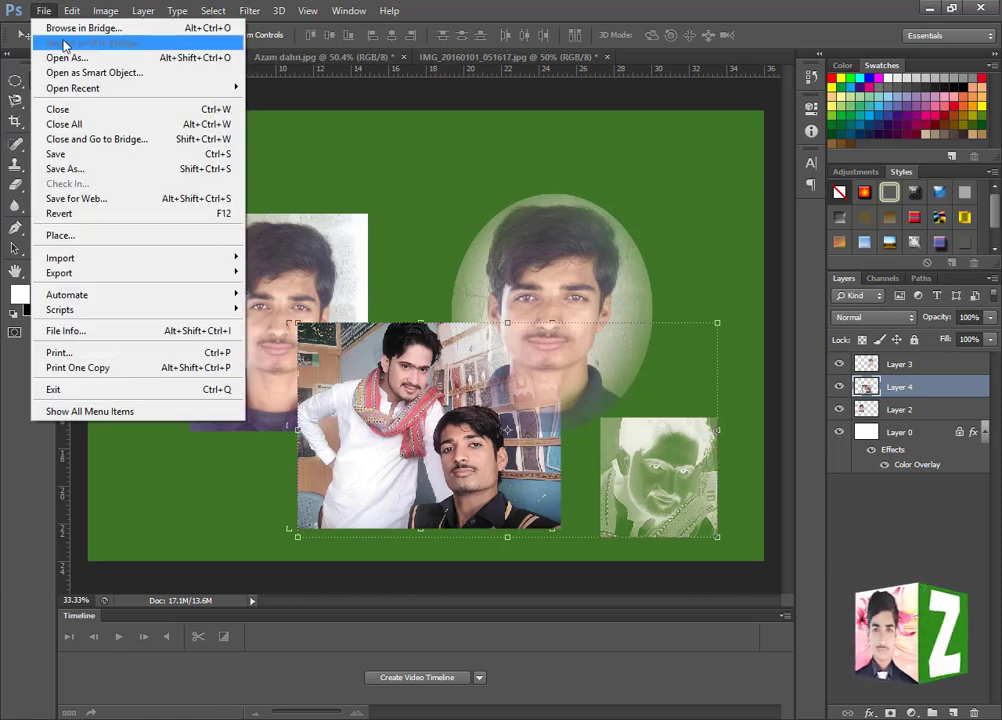
{"action": "left_click", "coordinate": [297, 101]}
- Make the New and Open commands visible again in the menu customization settings and check the File menu
{"action": "left_click", "coordinate": [71, 11]}
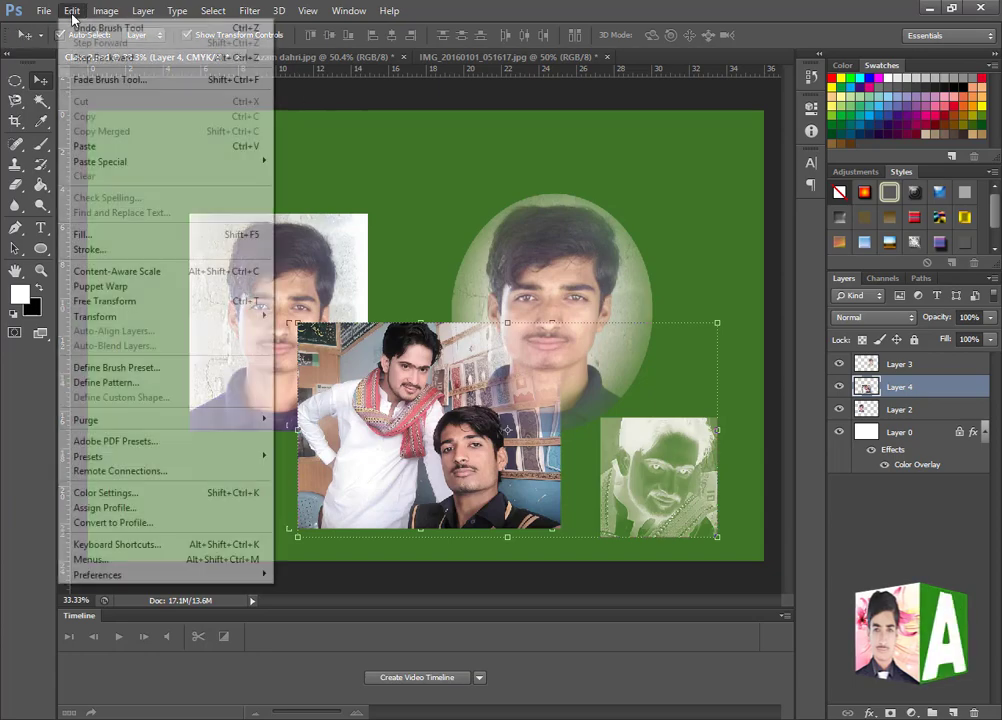
{"action": "left_click", "coordinate": [172, 563]}
{"action": "left_click", "coordinate": [461, 257]}
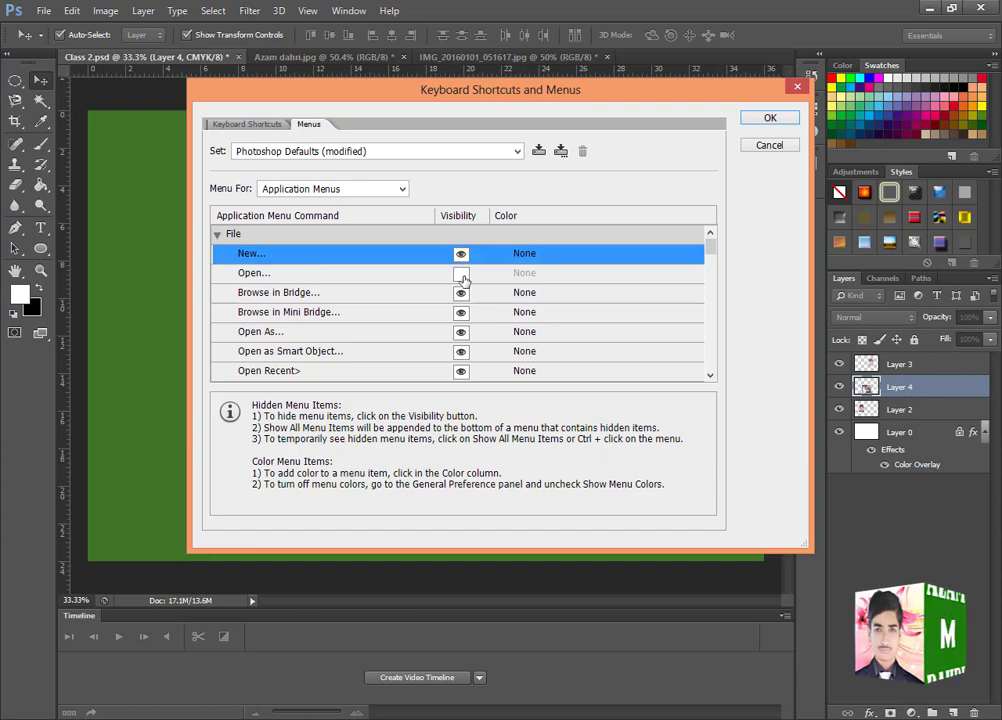
{"action": "left_click", "coordinate": [462, 275]}
{"action": "left_click", "coordinate": [772, 119]}
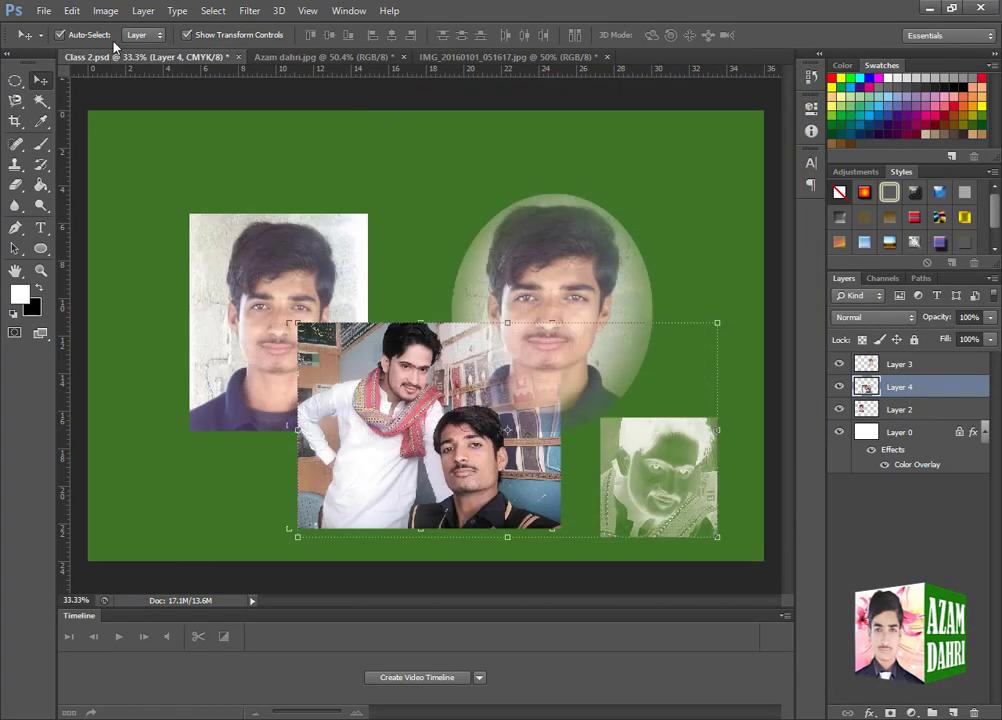
{"action": "left_click", "coordinate": [43, 10]}
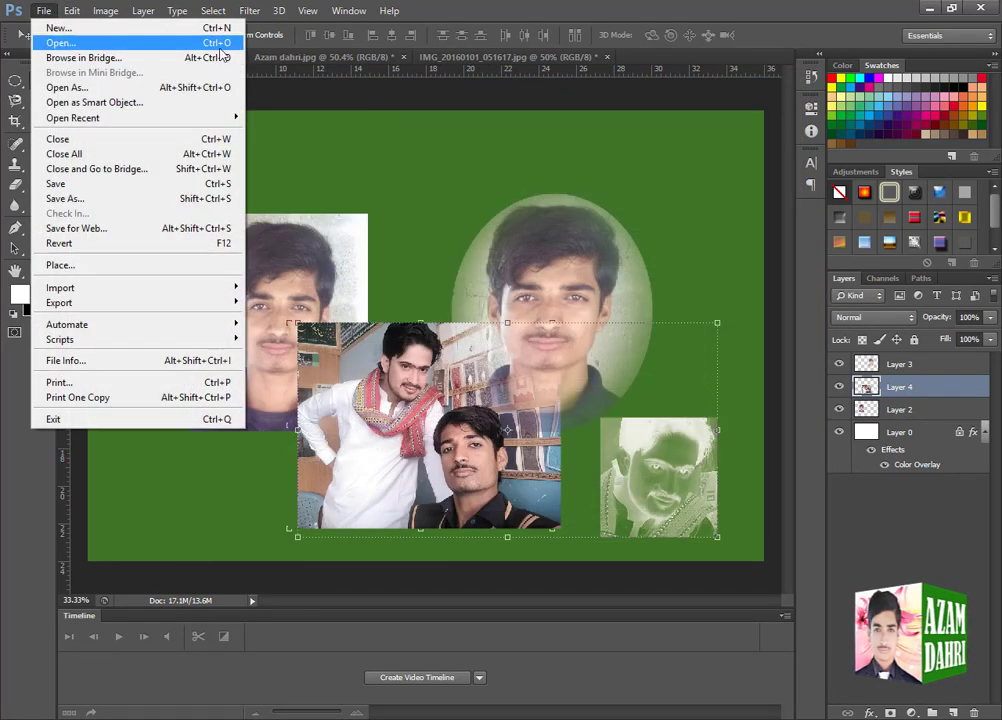
- Open the General preferences and switch to the Interface preferences
{"action": "mouse_move", "coordinate": [73, 14]}
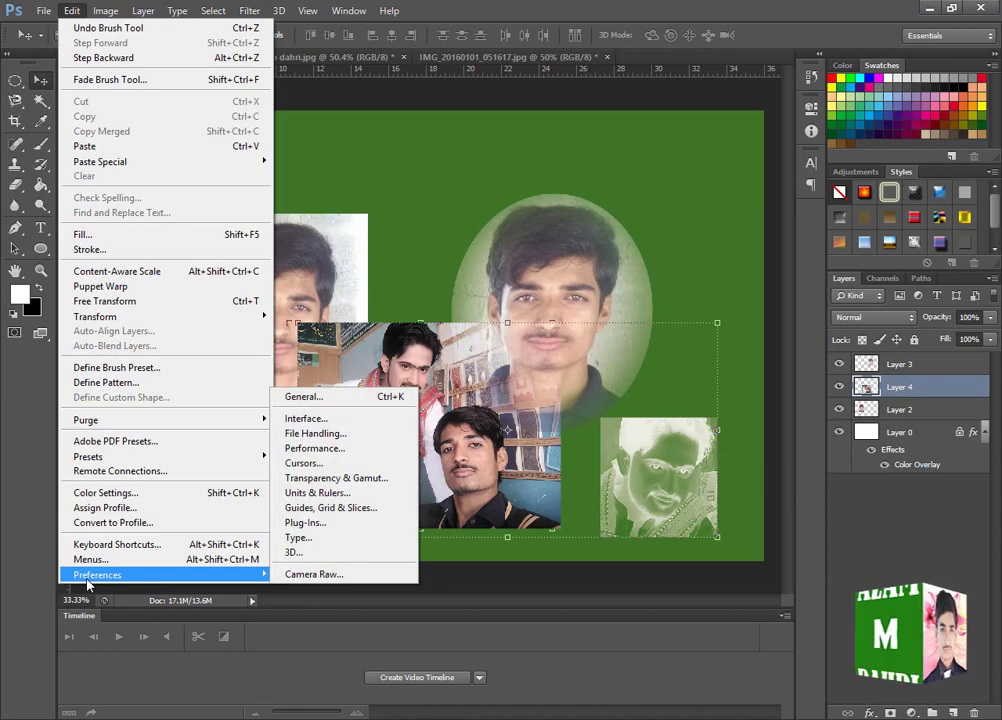
{"action": "mouse_move", "coordinate": [202, 578]}
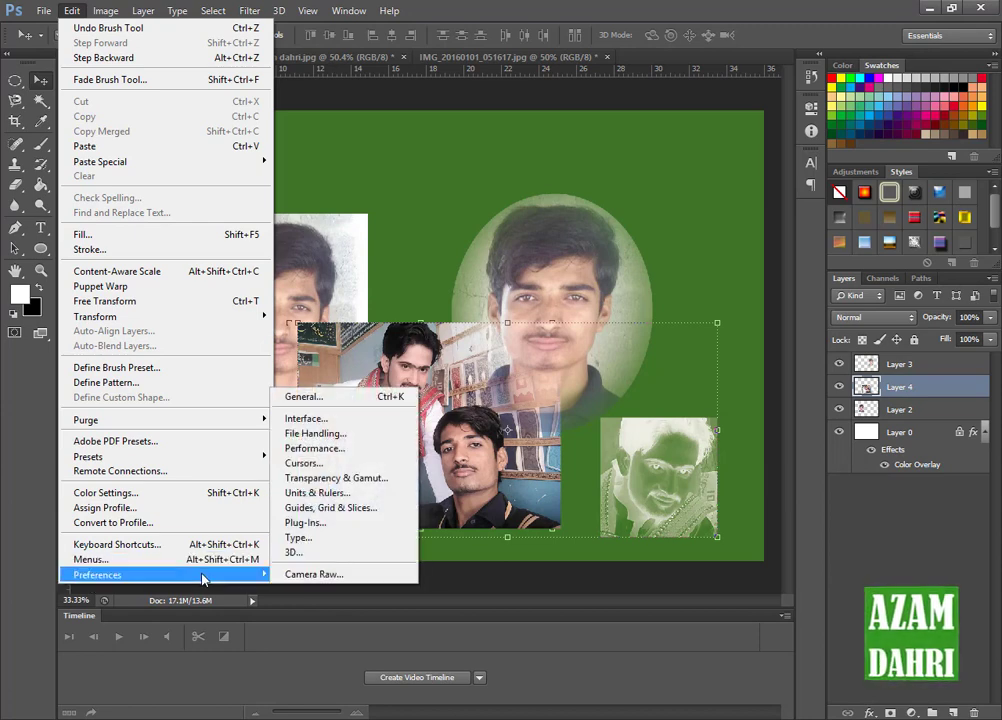
{"action": "left_click", "coordinate": [324, 398]}
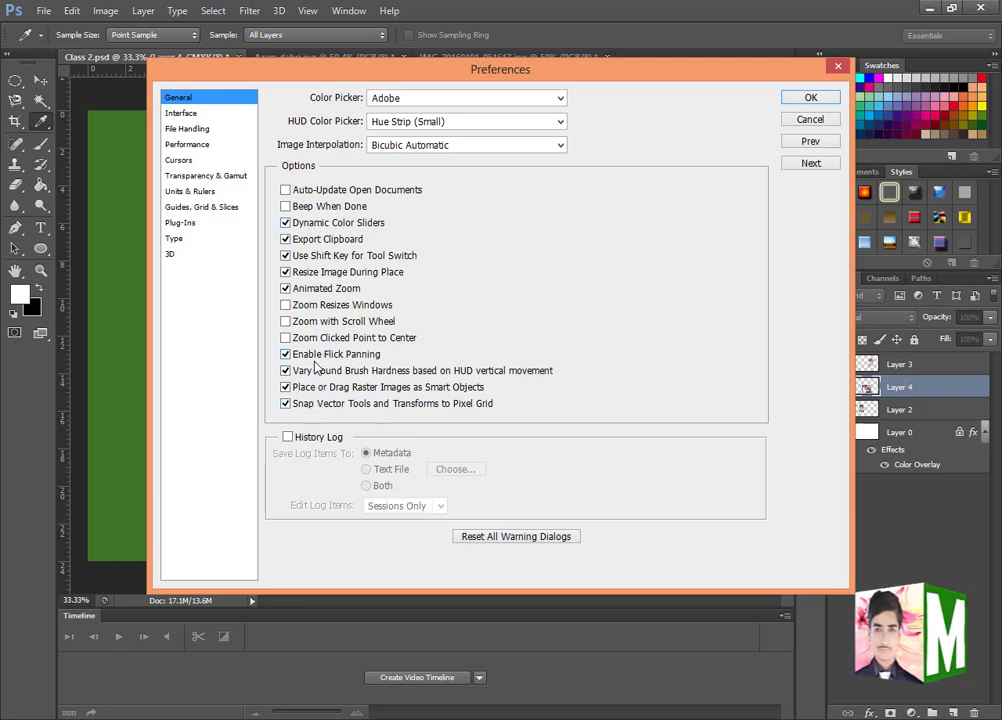
{"action": "left_click", "coordinate": [188, 114]}
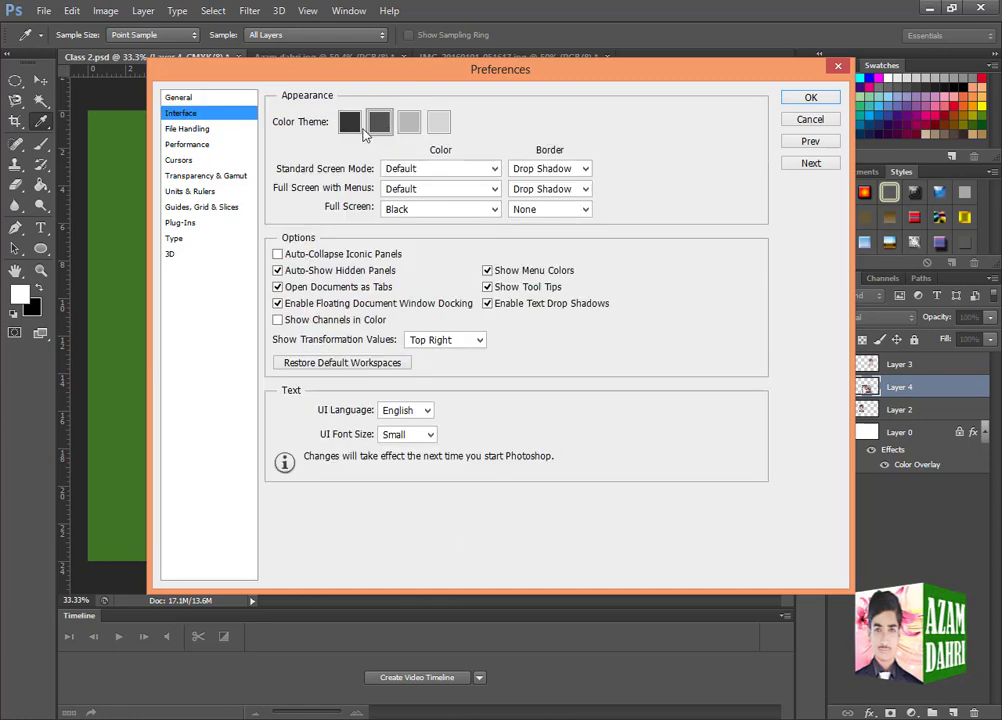
- Try the light, medium and darkest interface color themes, and return to the second-darkest gray theme
{"action": "left_click", "coordinate": [410, 127]}
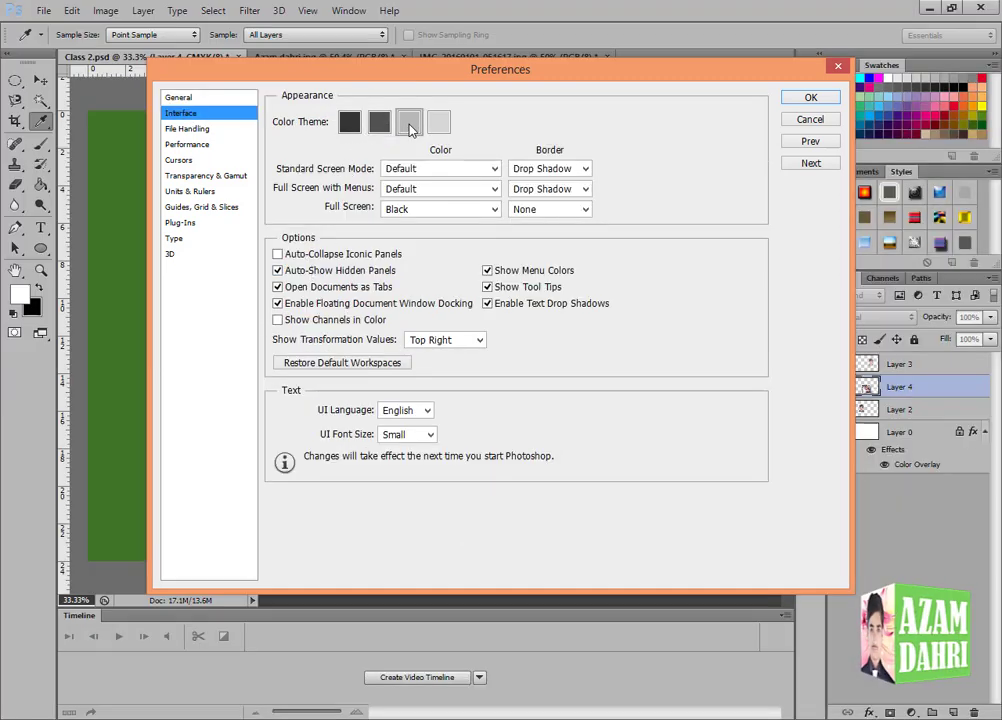
{"action": "left_click", "coordinate": [438, 124]}
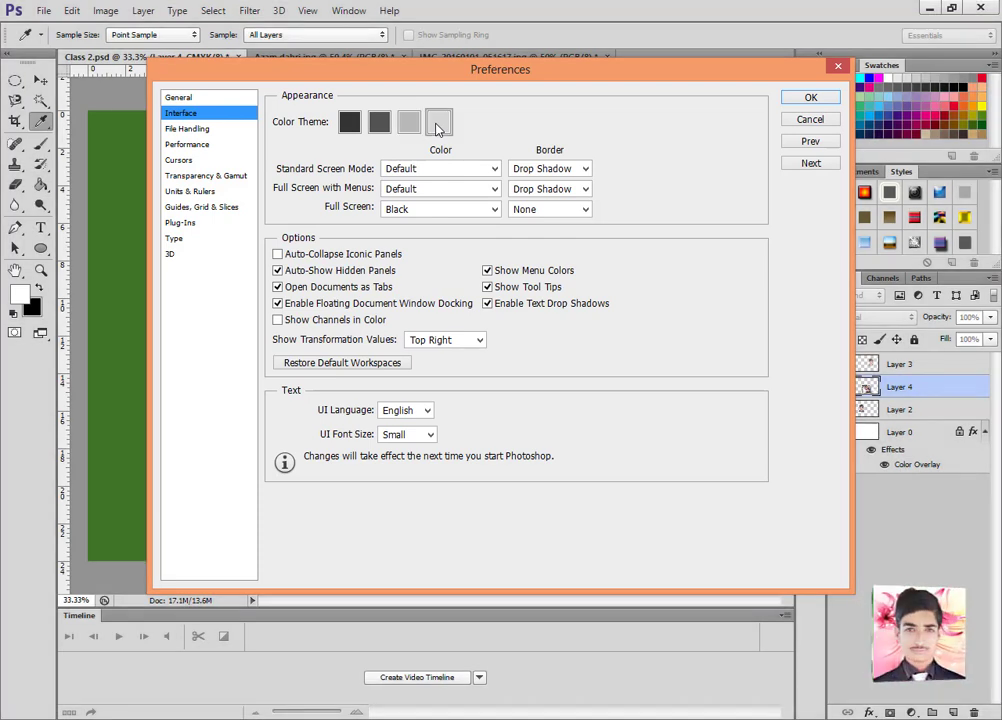
{"action": "left_click", "coordinate": [409, 125]}
{"action": "left_click", "coordinate": [380, 121]}
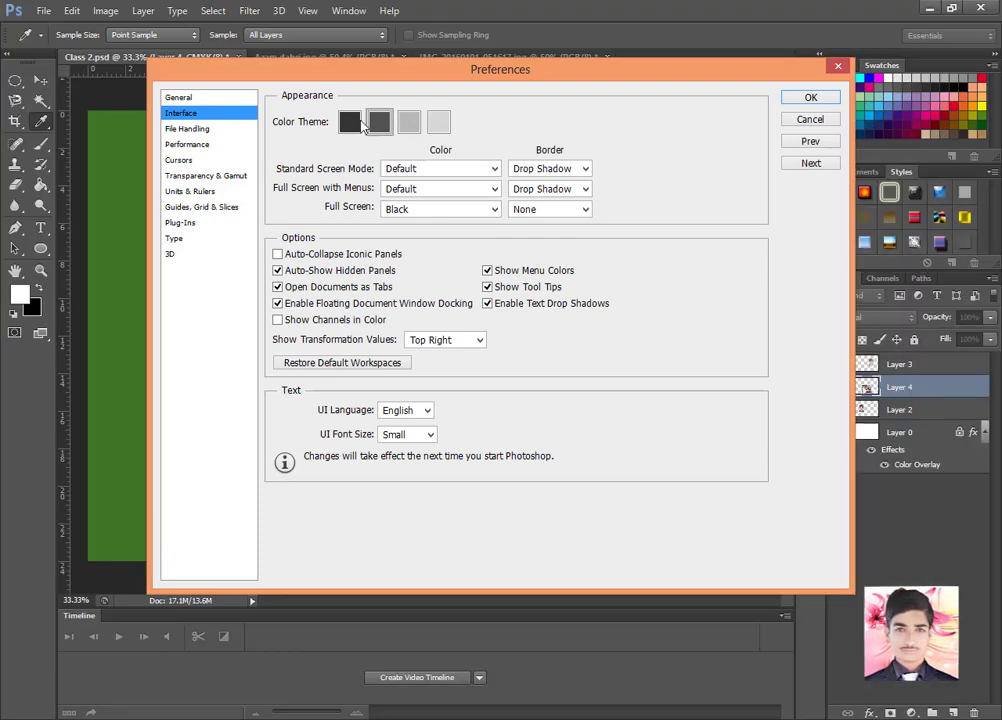
{"action": "left_click", "coordinate": [352, 122]}
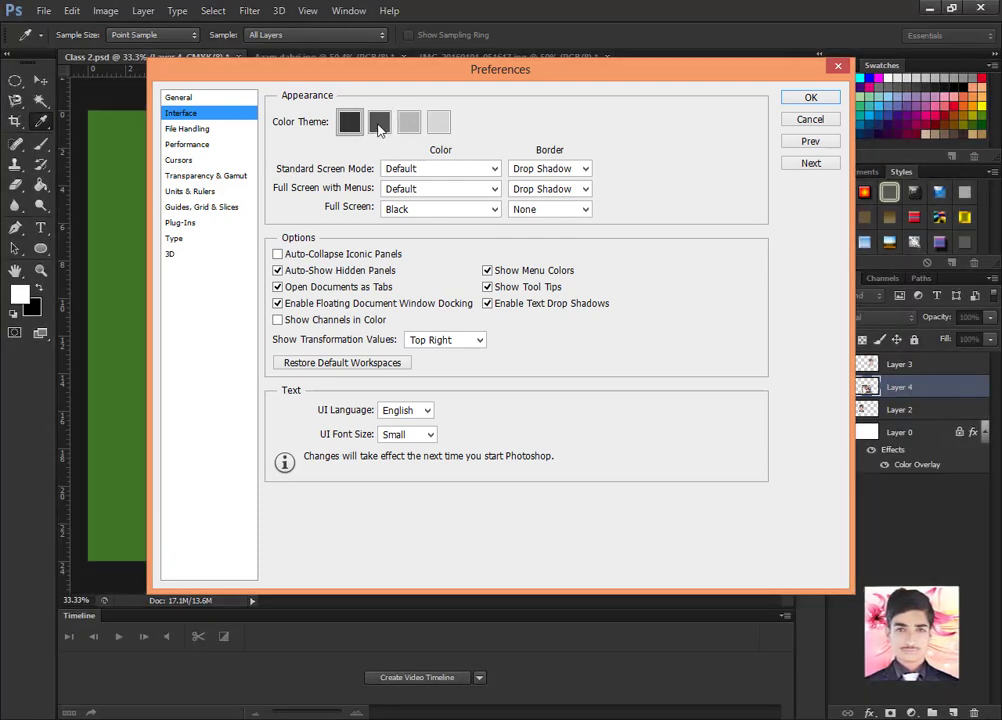
{"action": "left_click", "coordinate": [380, 124]}
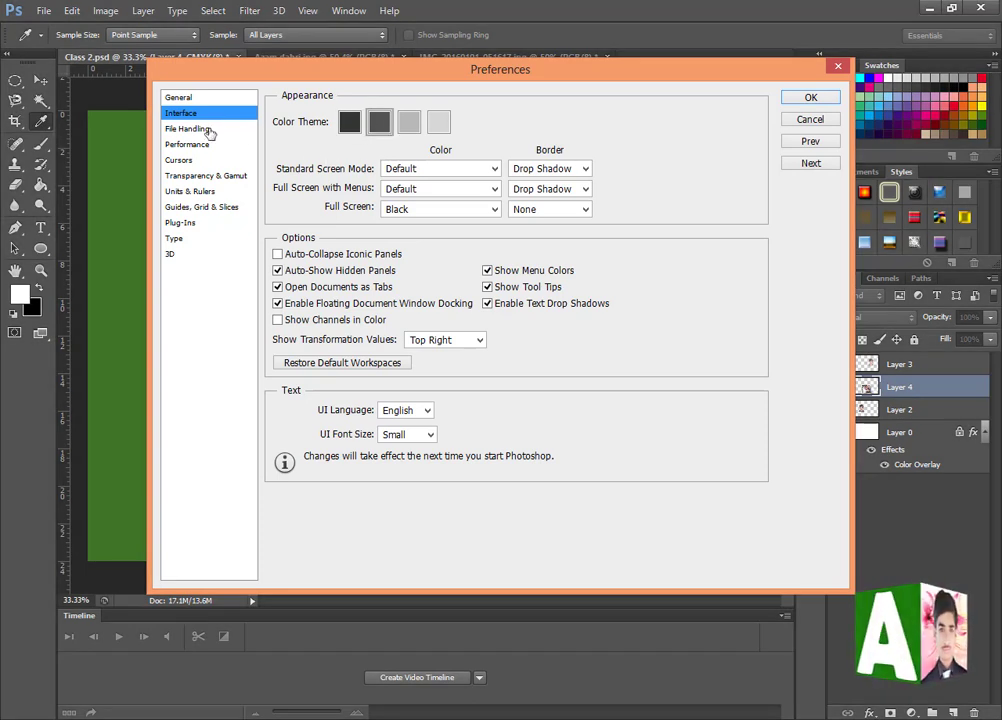
- Review the File Handling and Performance preferences
{"action": "left_click", "coordinate": [206, 131]}
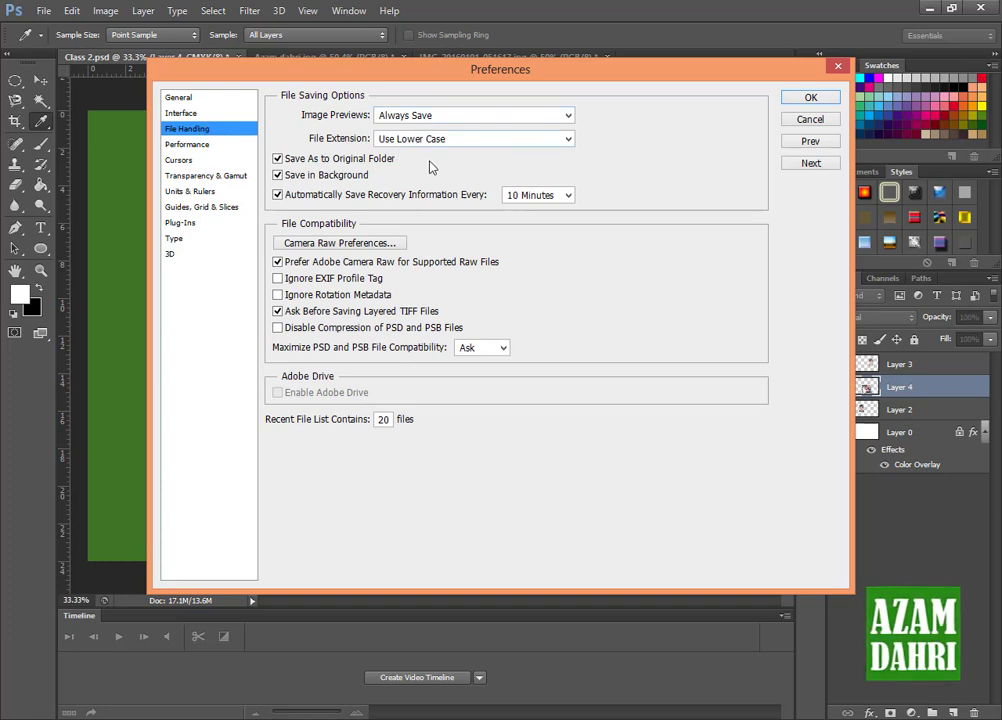
{"action": "left_click", "coordinate": [197, 147]}
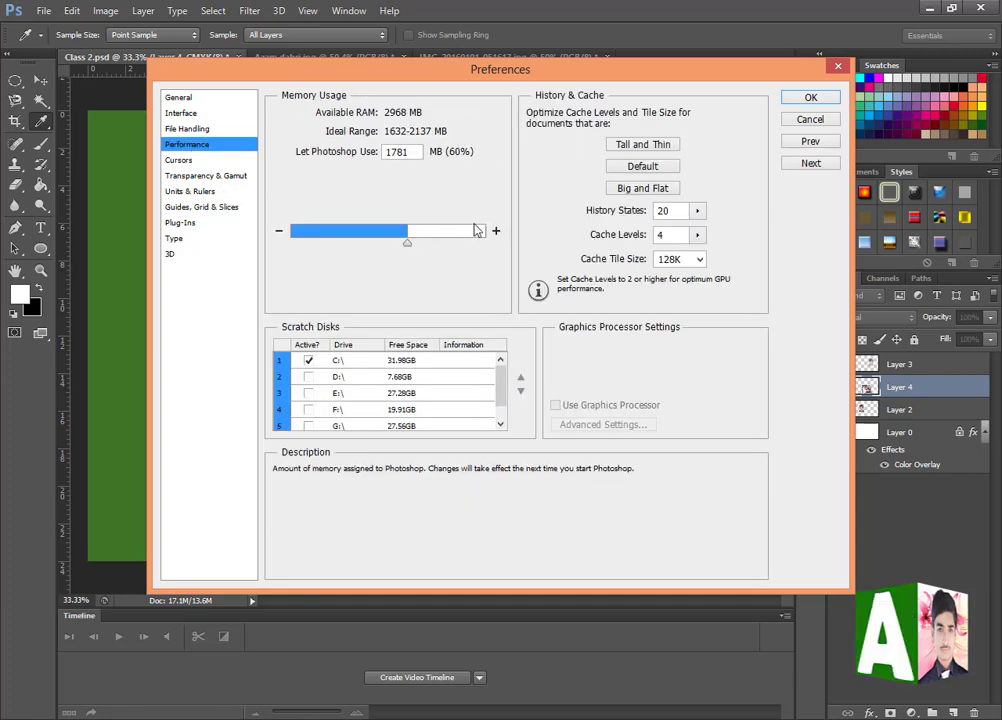
- In the Cursors preferences, try Precise and Standard painting cursors and Precise other cursors, then return to Normal Brush Tip and Standard
{"action": "left_click", "coordinate": [182, 162]}
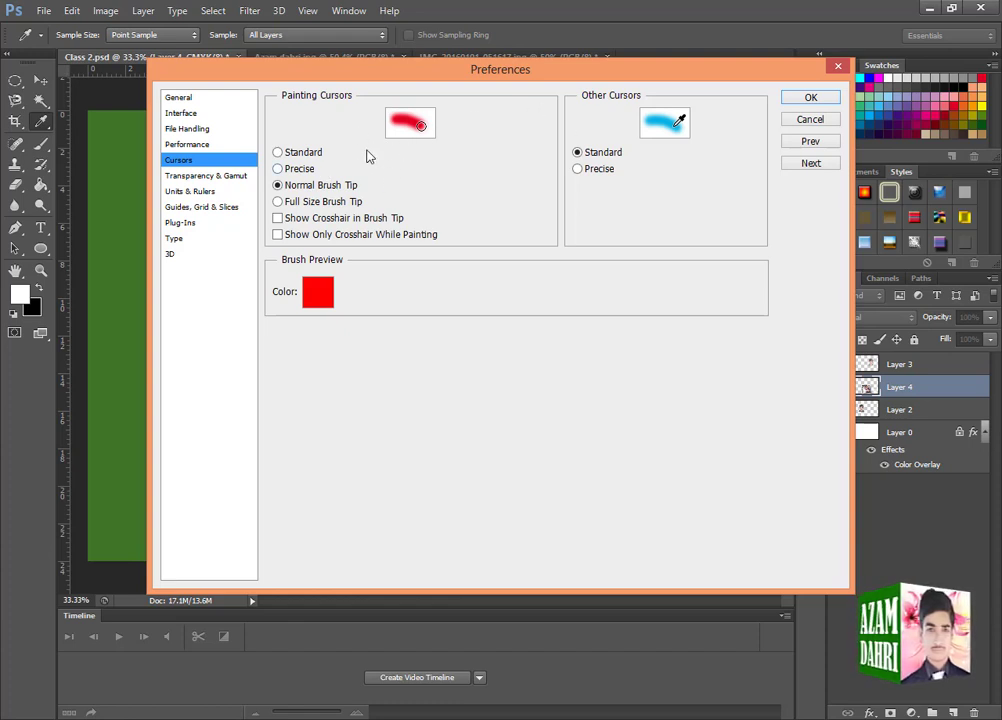
{"action": "left_click", "coordinate": [278, 169]}
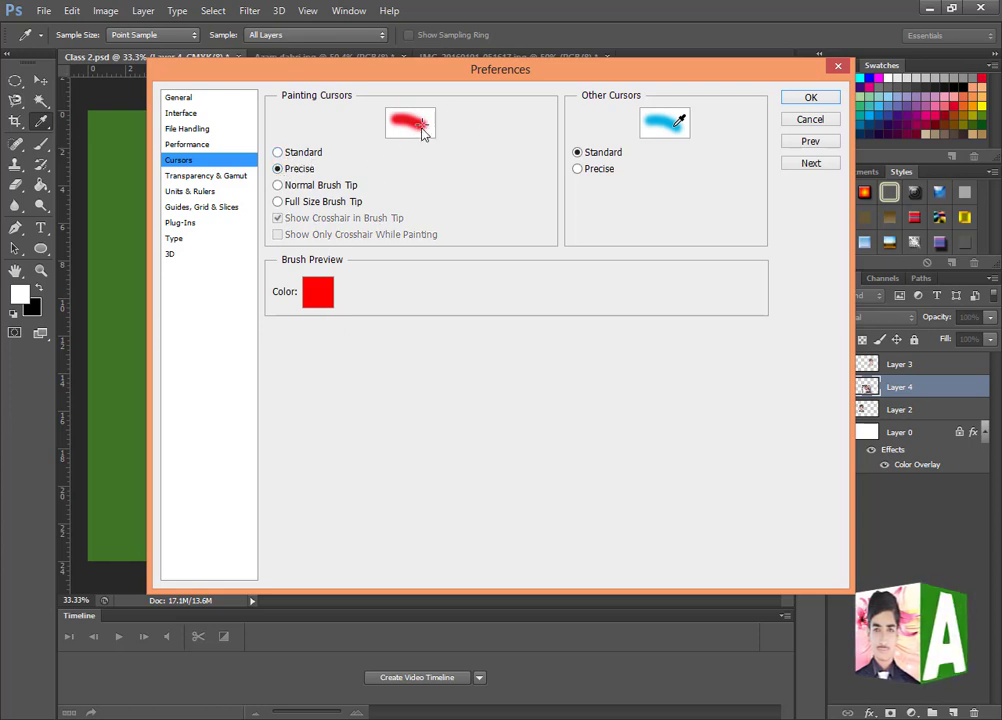
{"action": "left_click", "coordinate": [278, 152]}
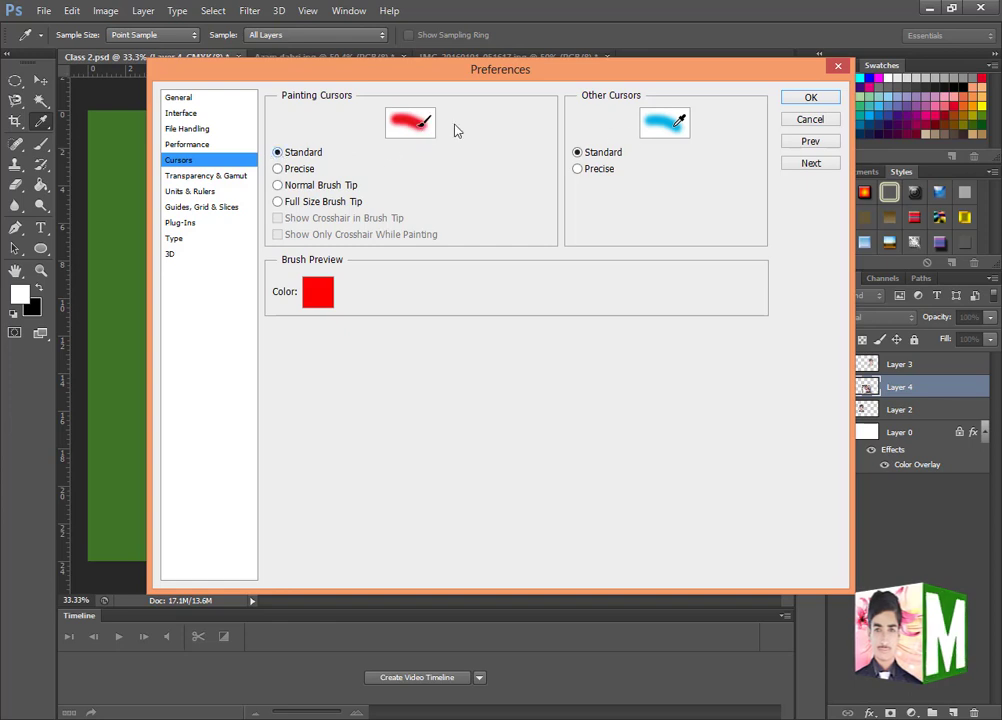
{"action": "left_click", "coordinate": [281, 186]}
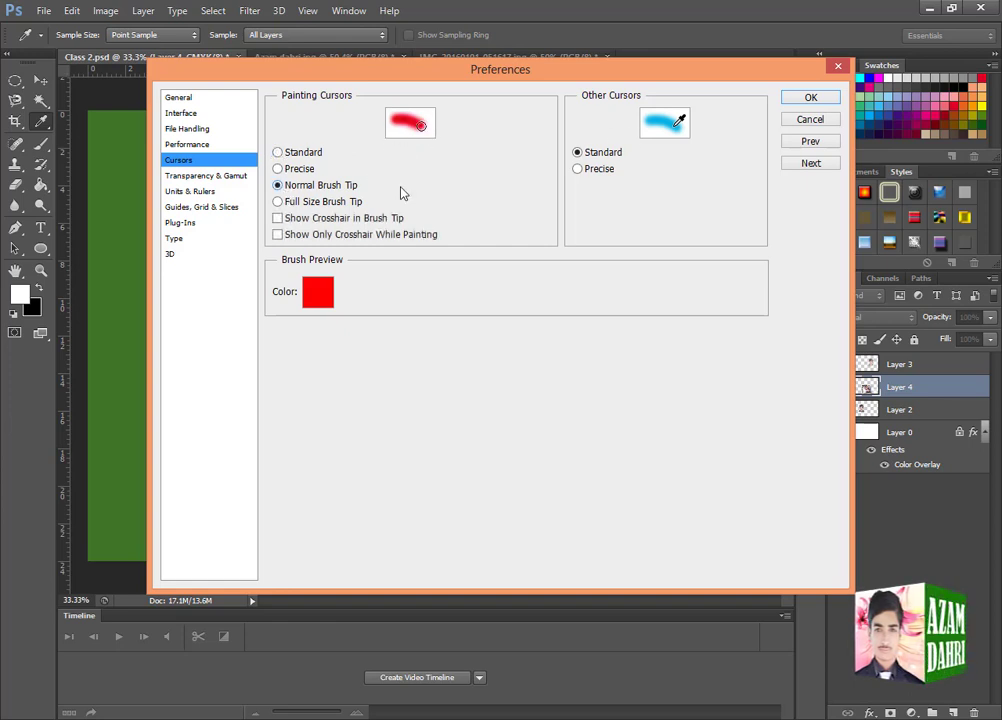
{"action": "left_click", "coordinate": [577, 170]}
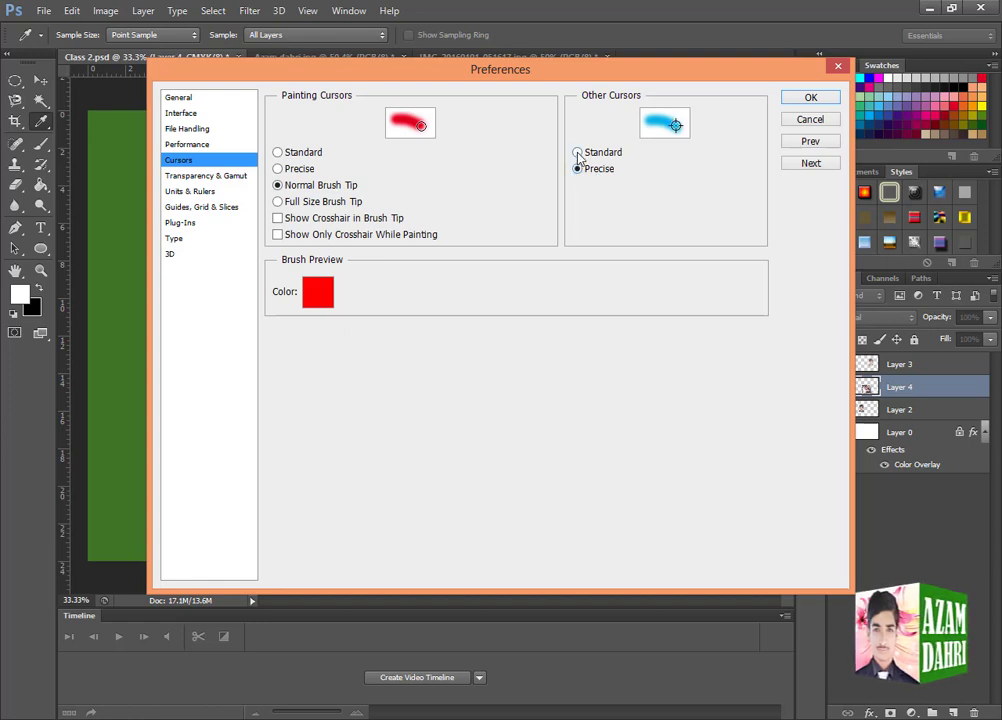
{"action": "left_click", "coordinate": [577, 153]}
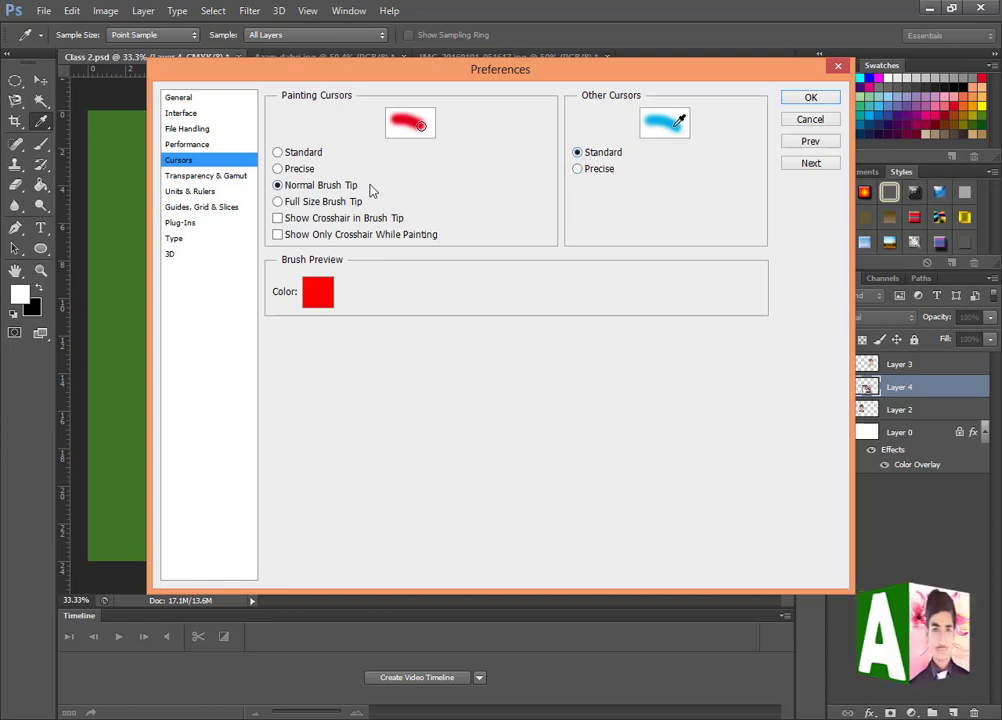
- Review the Transparency & Gamut preferences, including the grid size choices and the gamut warning color and opacity
{"action": "left_click", "coordinate": [185, 177]}
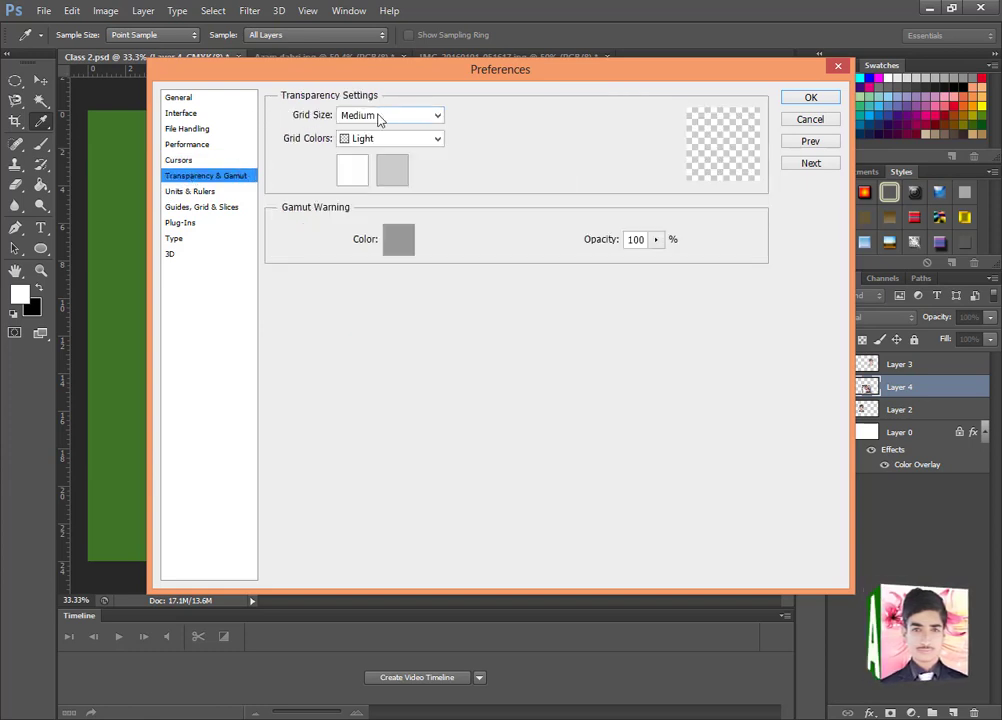
{"action": "left_click", "coordinate": [380, 117]}
{"action": "left_click", "coordinate": [378, 120]}
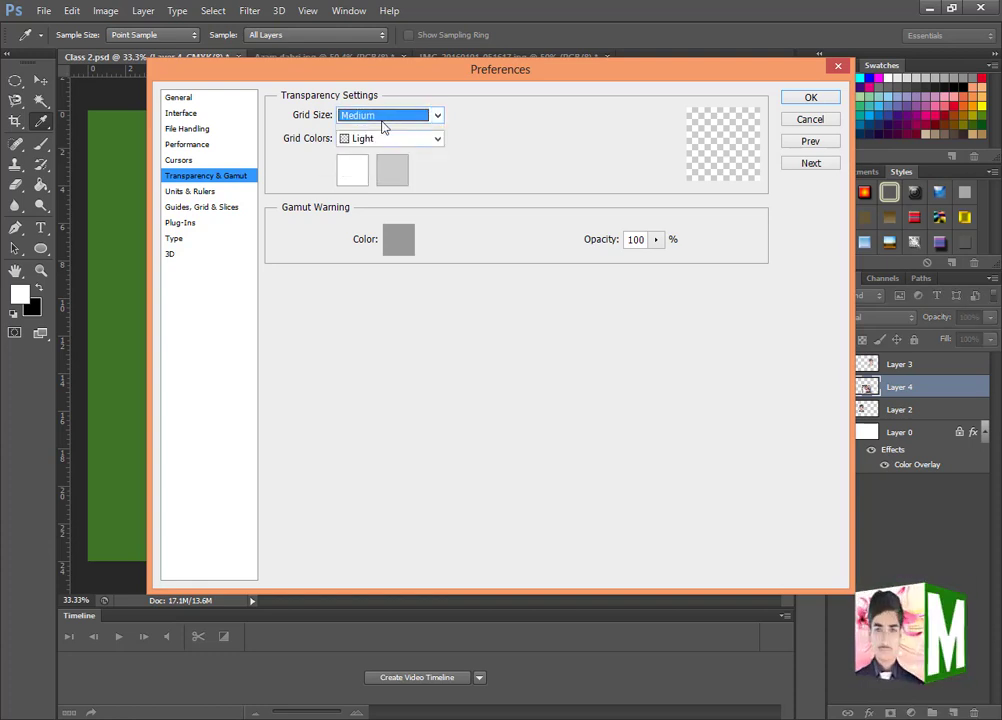
{"action": "left_click", "coordinate": [382, 118]}
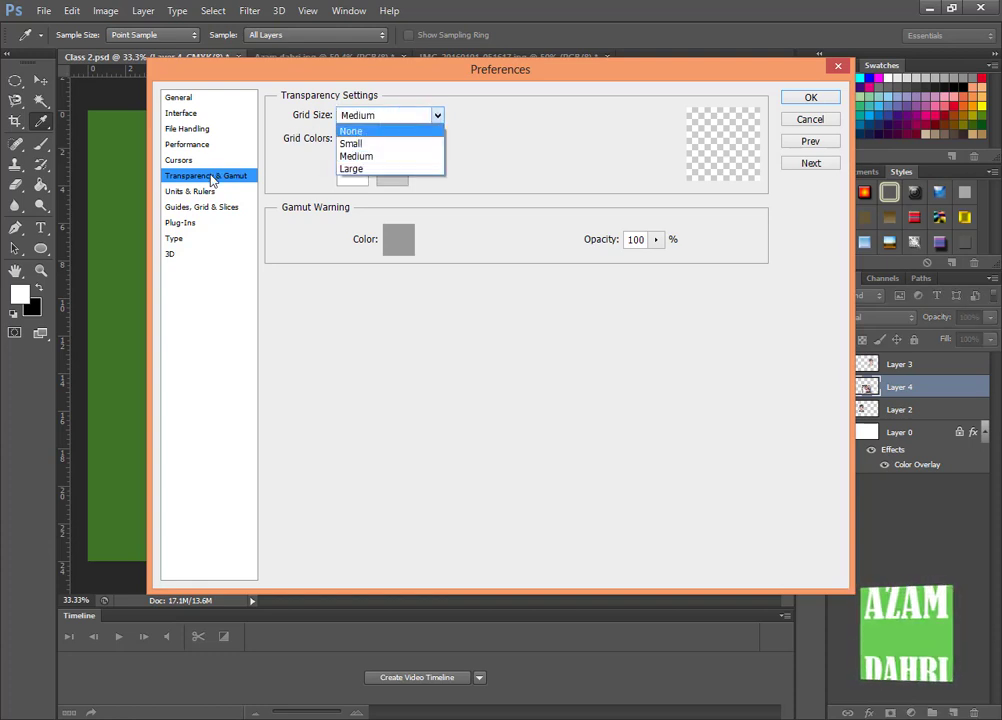
{"action": "left_click", "coordinate": [213, 177]}
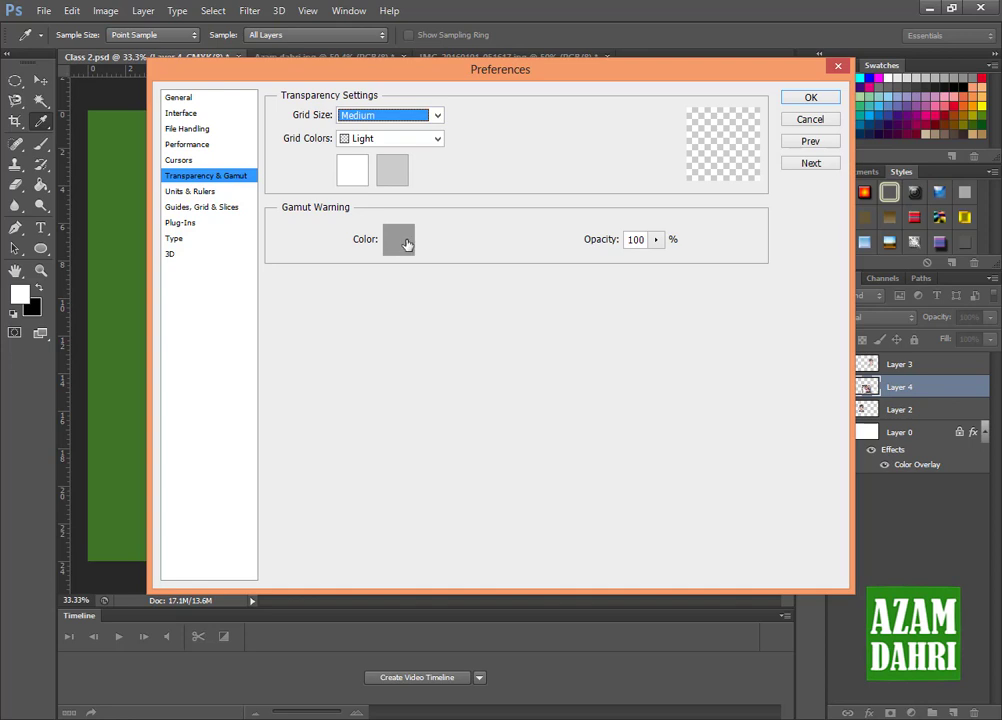
{"action": "left_click", "coordinate": [406, 244]}
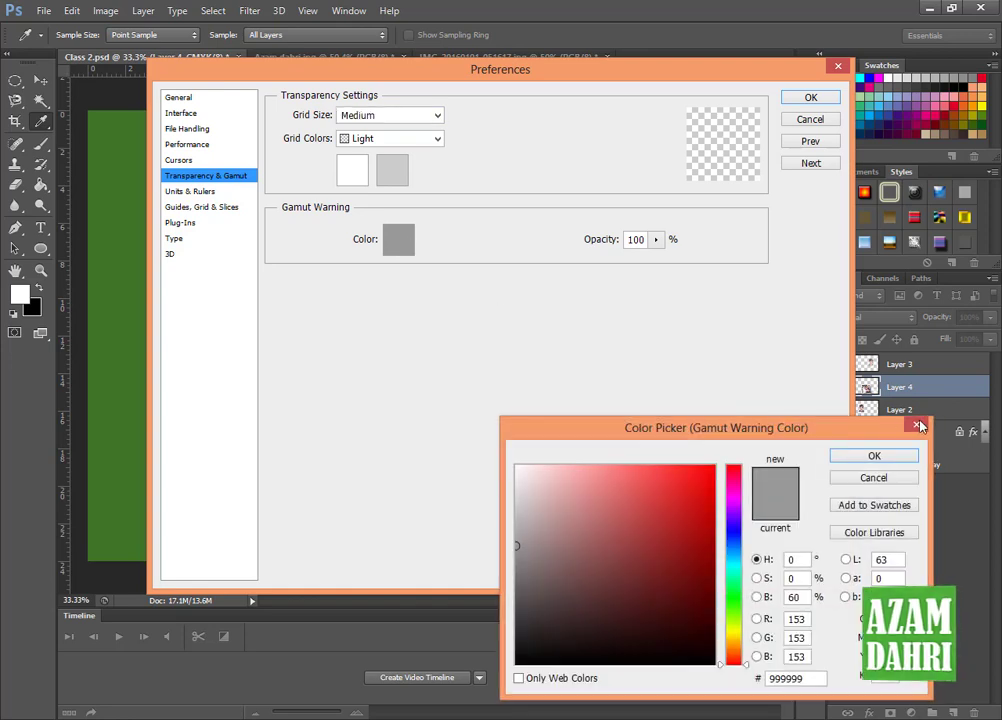
{"action": "left_click", "coordinate": [916, 427]}
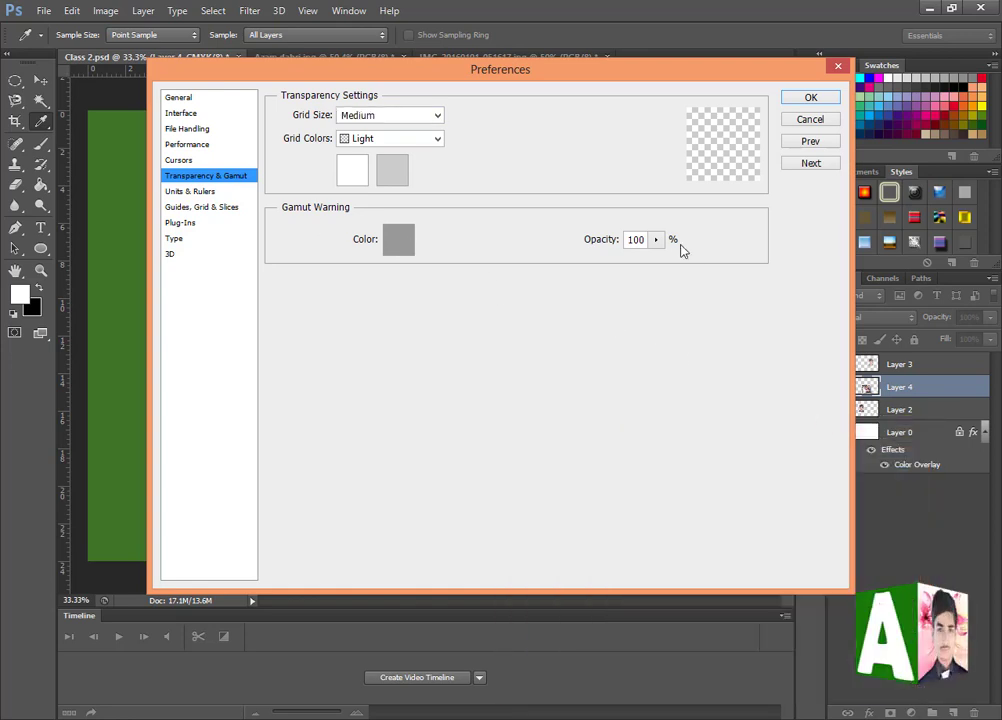
{"action": "left_click", "coordinate": [656, 239]}
{"action": "mouse_move", "coordinate": [658, 254]}
{"action": "left_mouse_down"}
{"action": "mouse_move", "coordinate": [603, 262]}
{"action": "mouse_move", "coordinate": [640, 257]}
{"action": "left_mouse_up"}
- Review the Units & Rulers preferences and the available units for rulers and type
{"action": "left_click", "coordinate": [206, 190]}
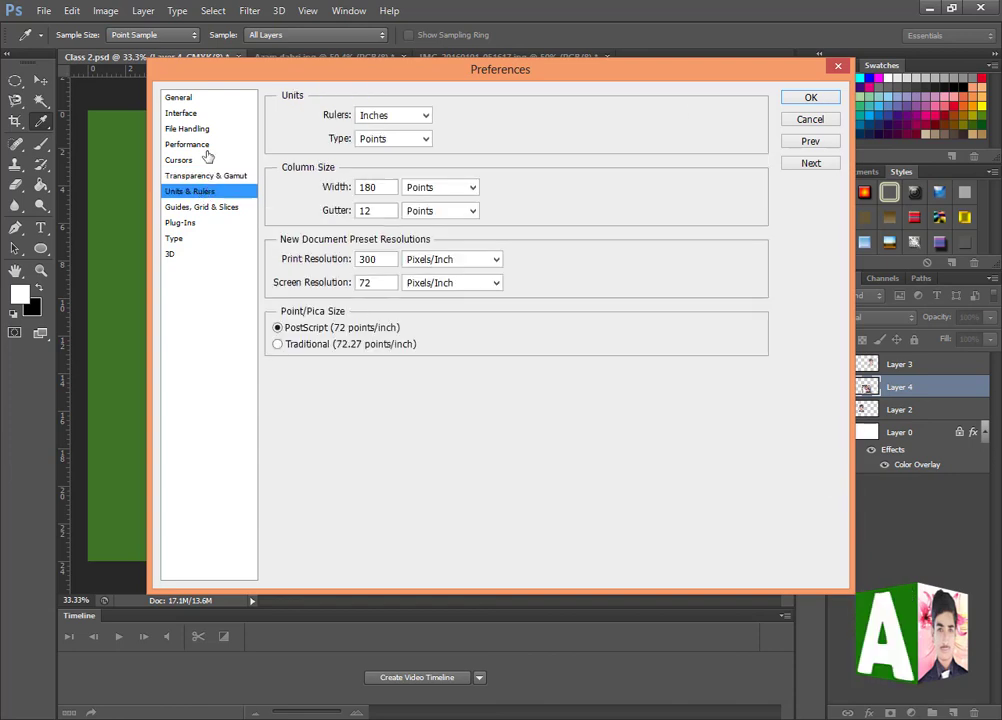
{"action": "left_click", "coordinate": [208, 177]}
{"action": "left_click", "coordinate": [208, 191]}
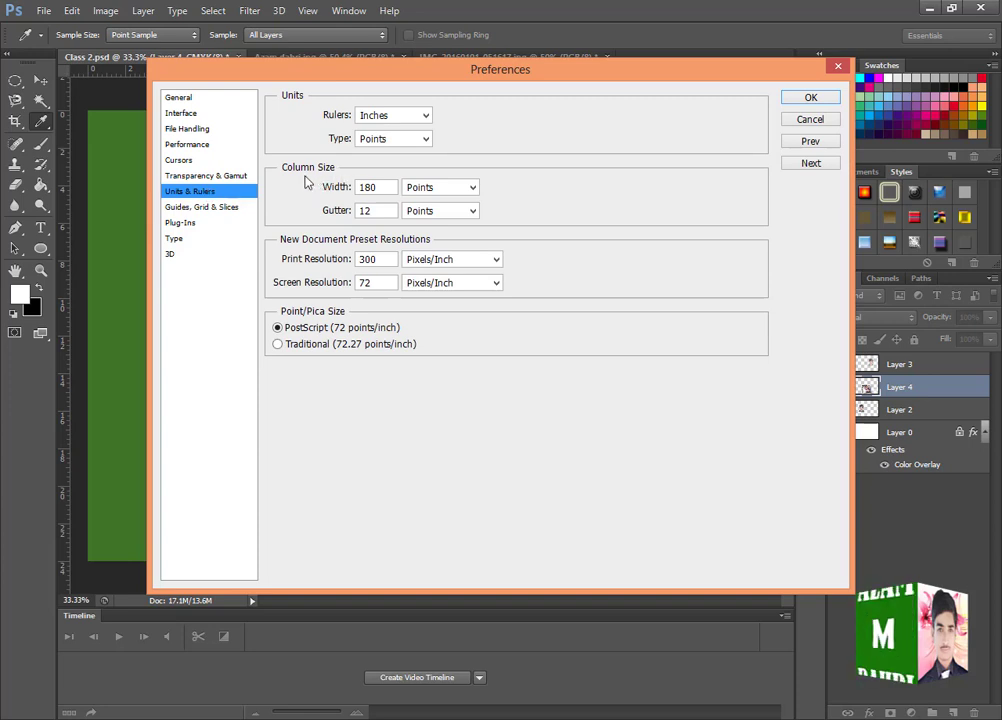
{"action": "left_click", "coordinate": [392, 116]}
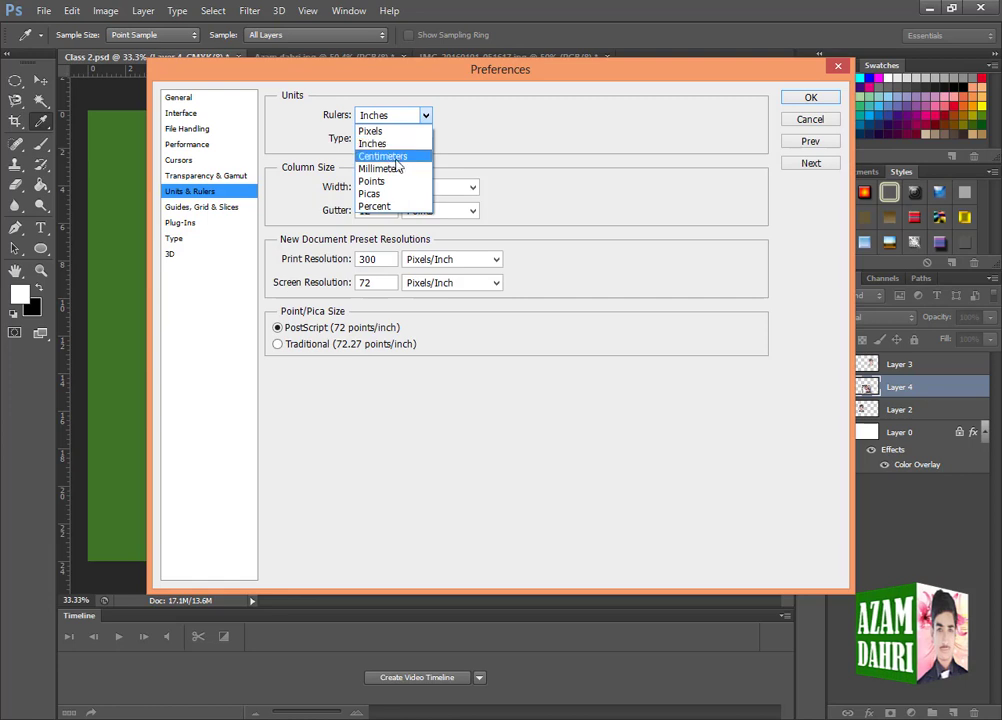
{"action": "left_click", "coordinate": [458, 163]}
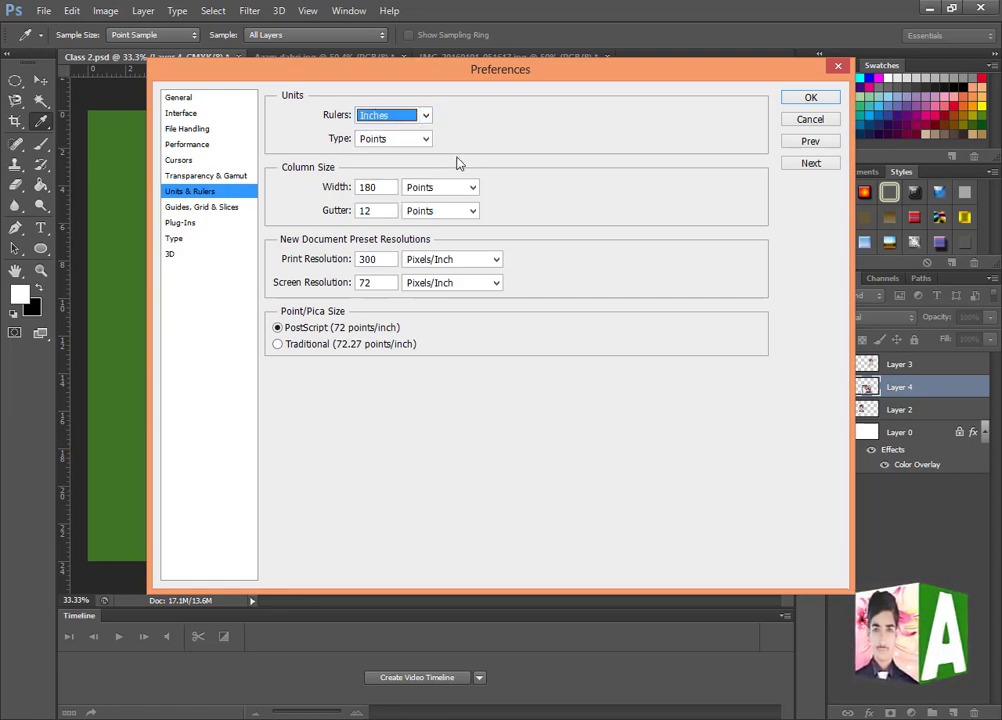
{"action": "left_click", "coordinate": [378, 142]}
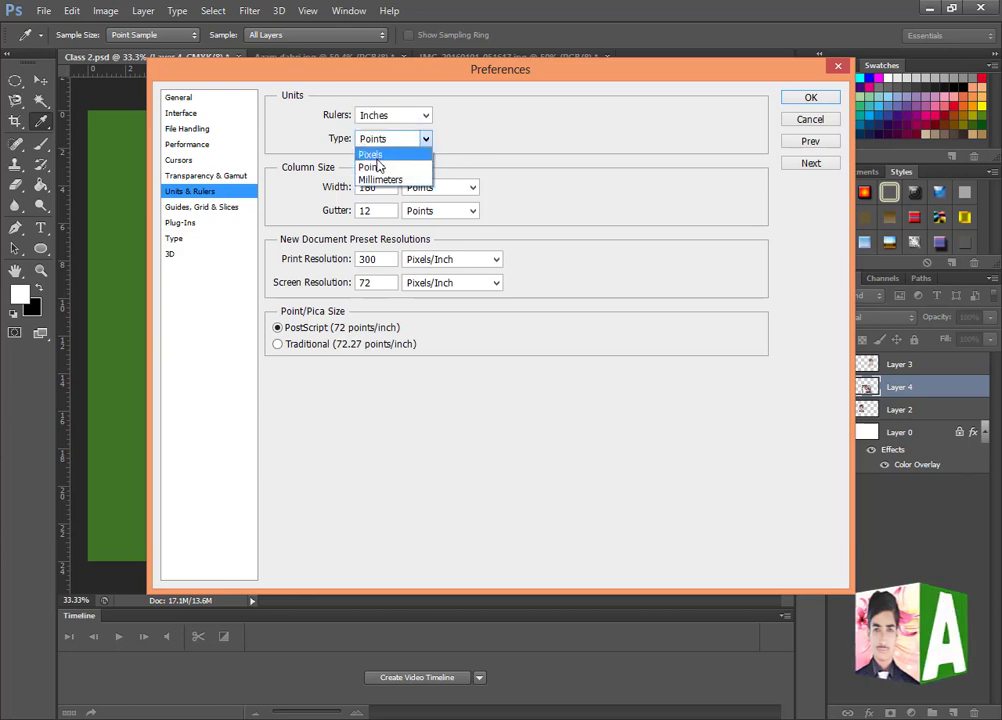
{"action": "left_click", "coordinate": [499, 157]}
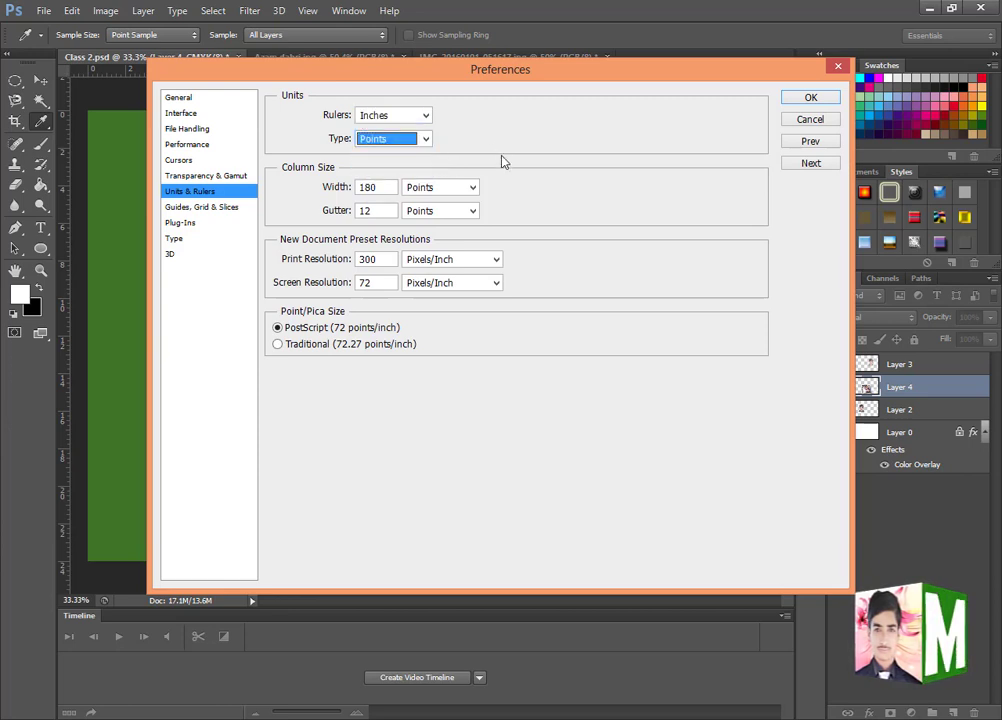
- Review the Guides, Grid & Slices, Plug-Ins and Type preferences
{"action": "left_click", "coordinate": [193, 207]}
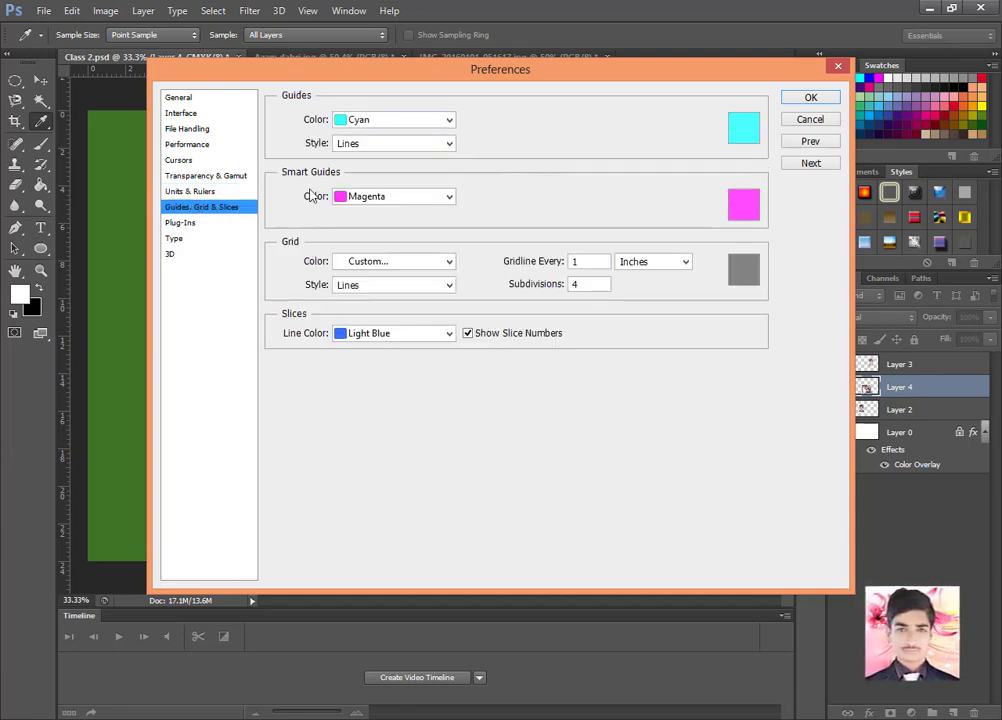
{"action": "left_click", "coordinate": [183, 224]}
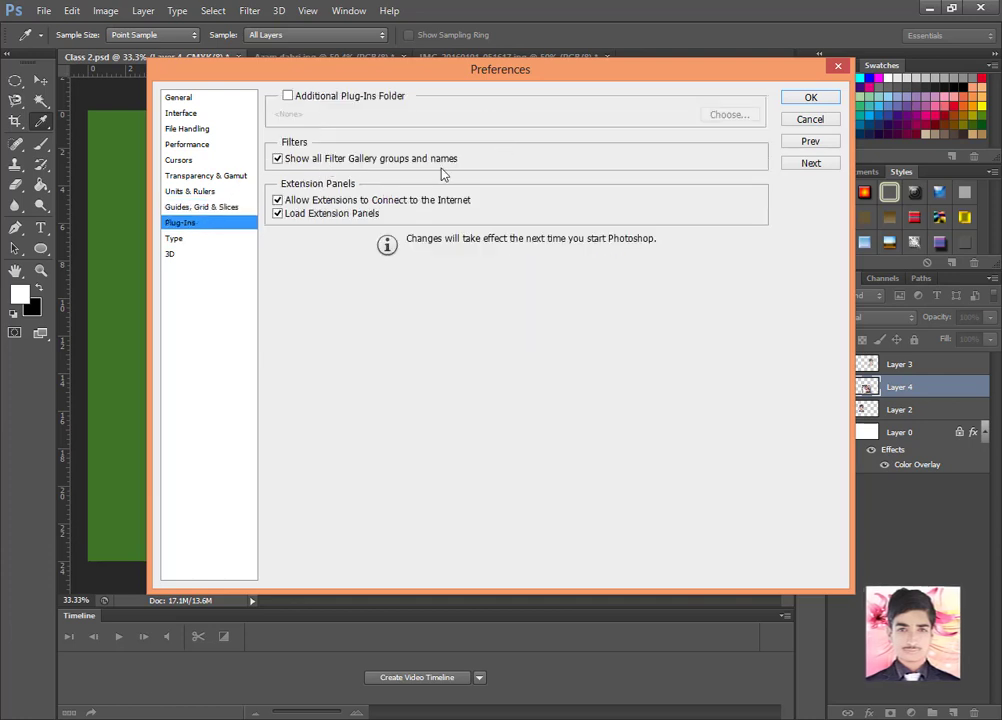
{"action": "left_click", "coordinate": [175, 239]}
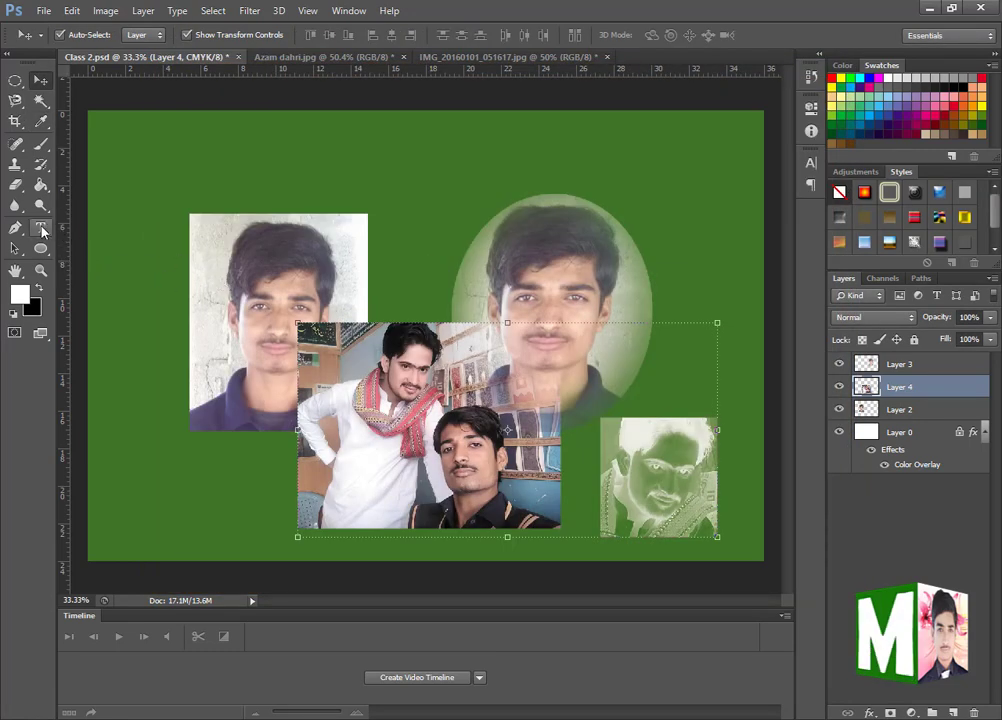
- Add the Arabic-script text "دفهدفعهپگ" between the two upper portraits, using the matching keyboard language
{"action": "left_click", "coordinate": [41, 228]}
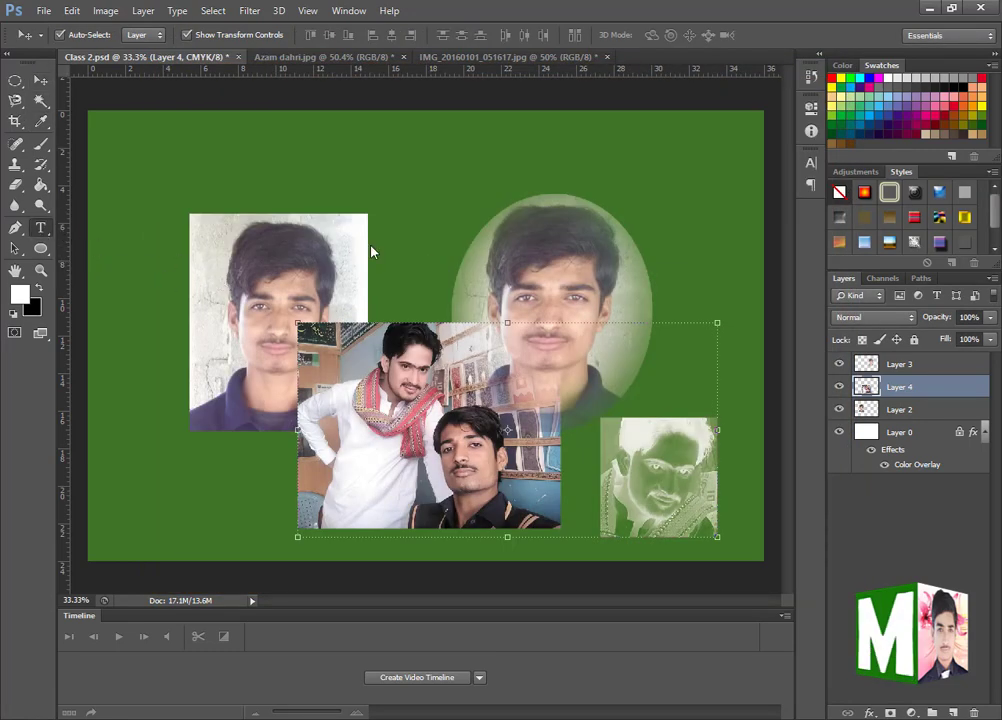
{"action": "key", "text": "super+space"}
{"action": "key", "text": "super+space"}
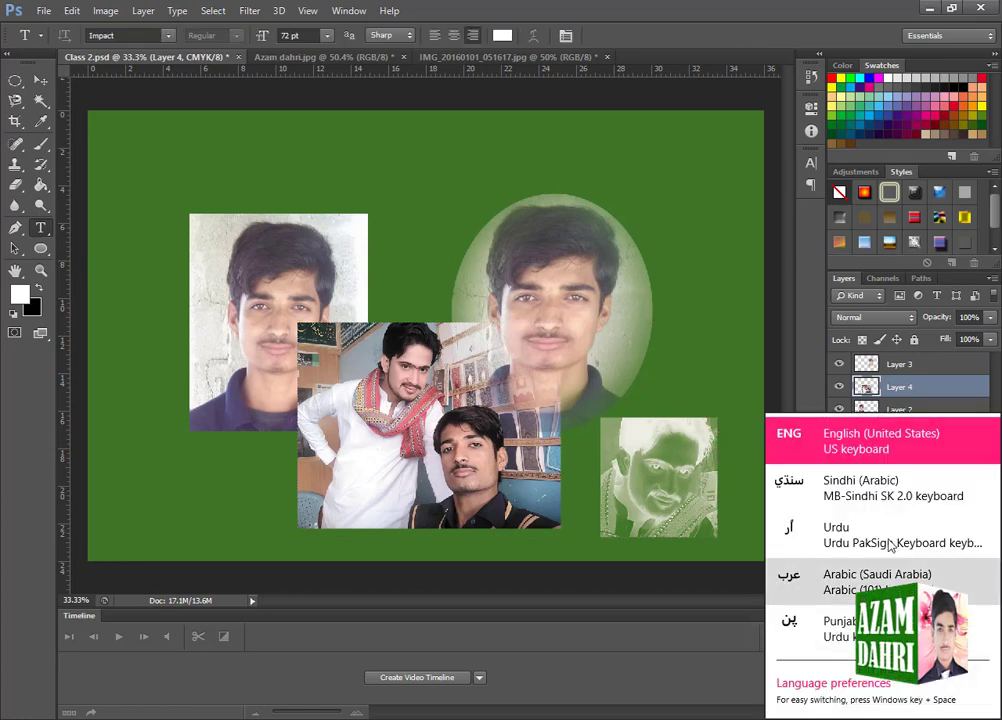
{"action": "left_click", "coordinate": [393, 278]}
{"action": "type", "text": "دفه"}
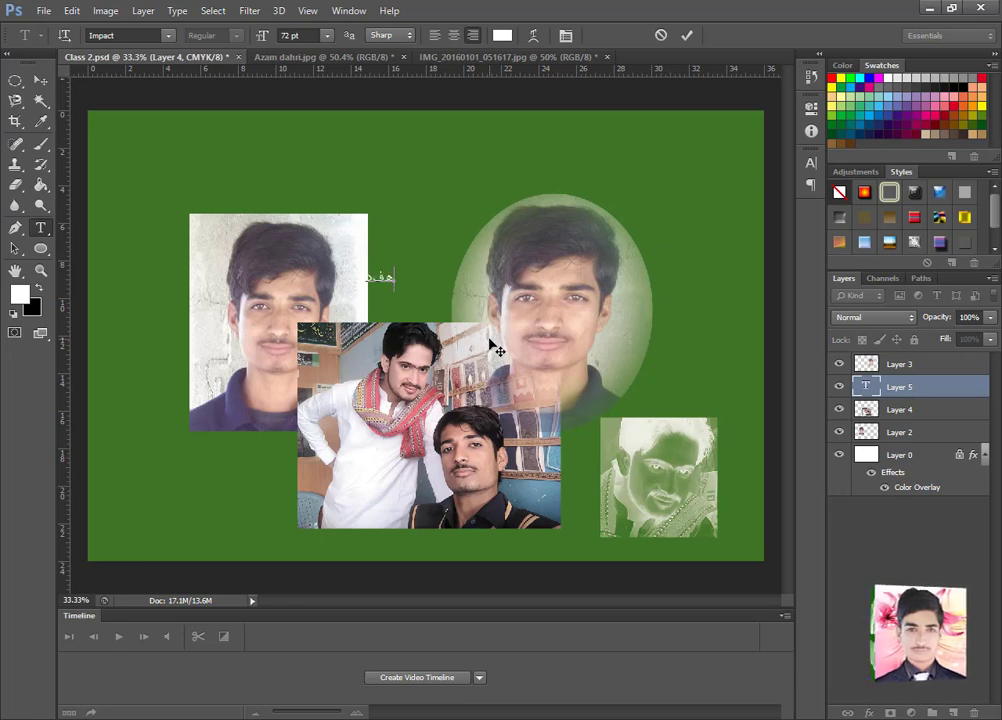
{"action": "type", "text": "دفهپگ"}
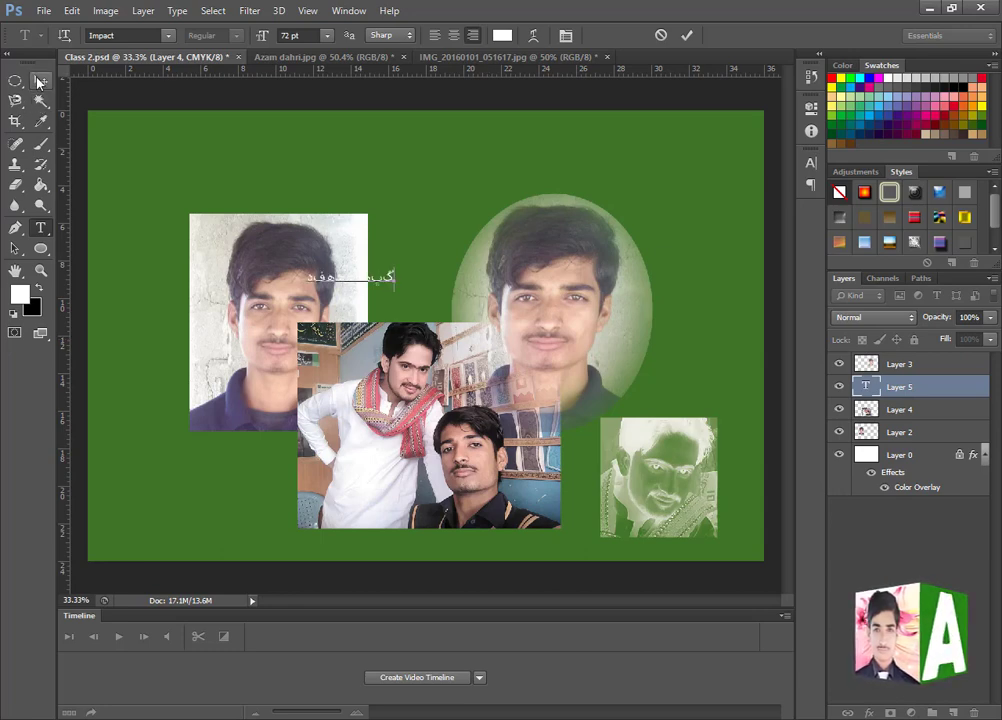
- Scale the new text to about 166% width and 322% height and move it above the portraits, near the canvas's upper edge
{"action": "left_click", "coordinate": [38, 82]}
{"action": "key", "text": "ctrl+t"}
{"action": "left_click_drag", "start_coordinate": [398, 263], "coordinate": [451, 214]}
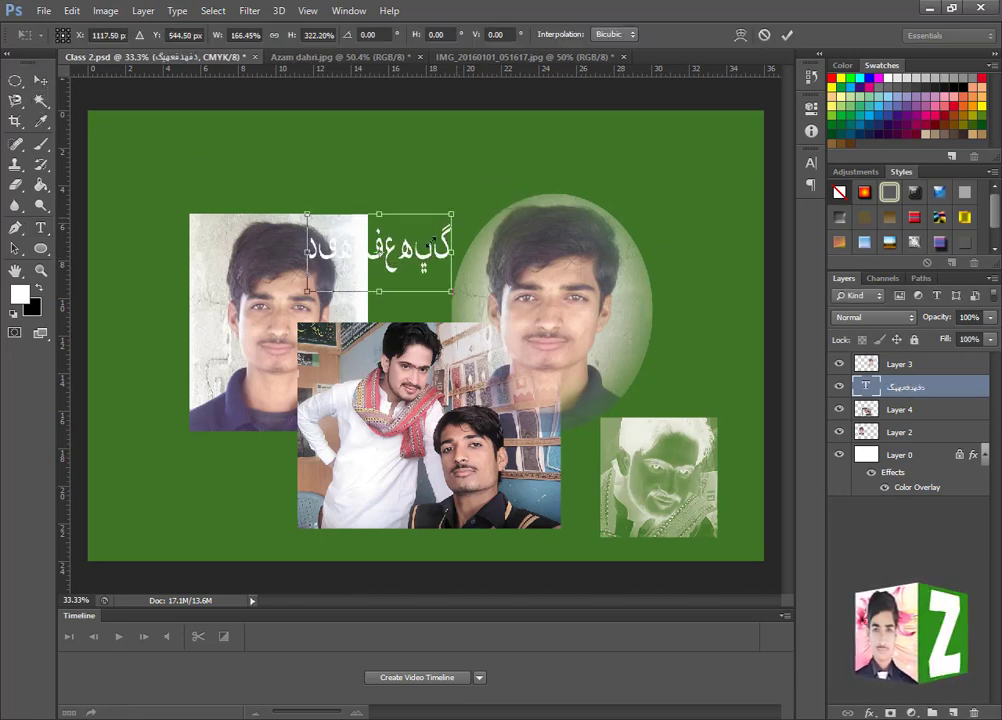
{"action": "left_click_drag", "start_coordinate": [390, 235], "coordinate": [452, 167]}
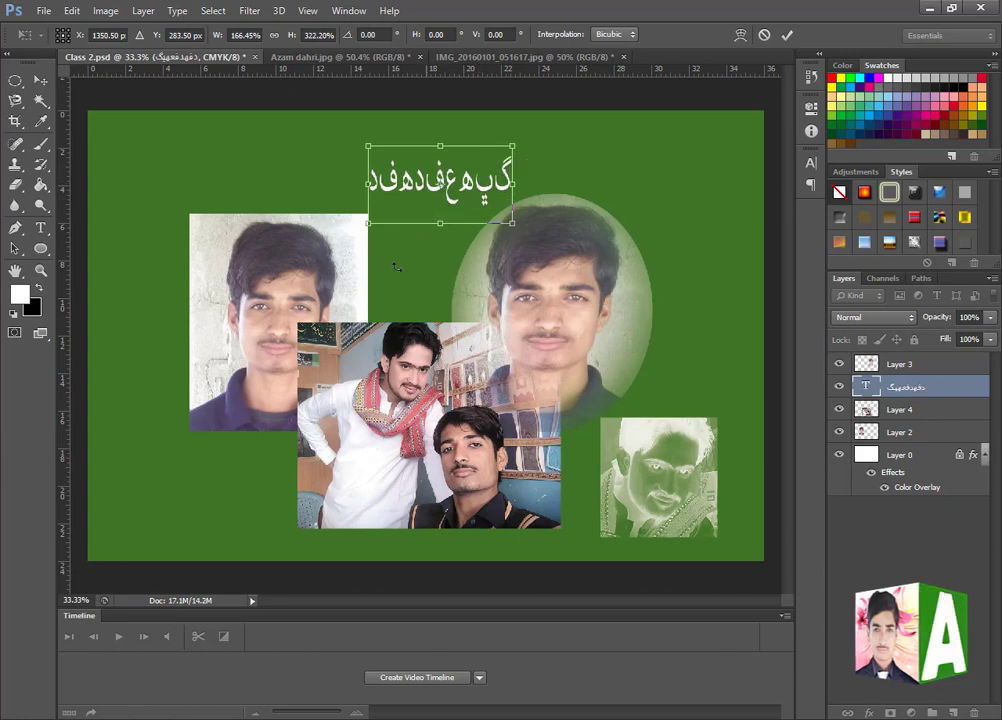
{"action": "key", "text": "Return"}
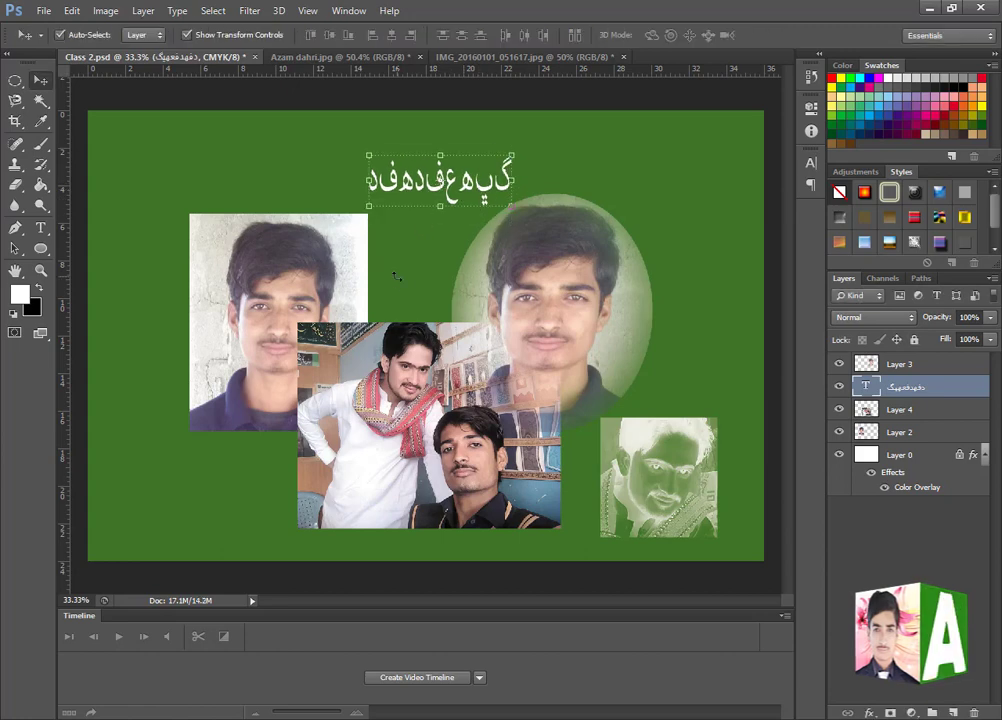
- In the Type preferences, try the Middle Eastern text engine, return to East Asian, and view the 3D preferences
{"action": "left_click", "coordinate": [70, 12]}
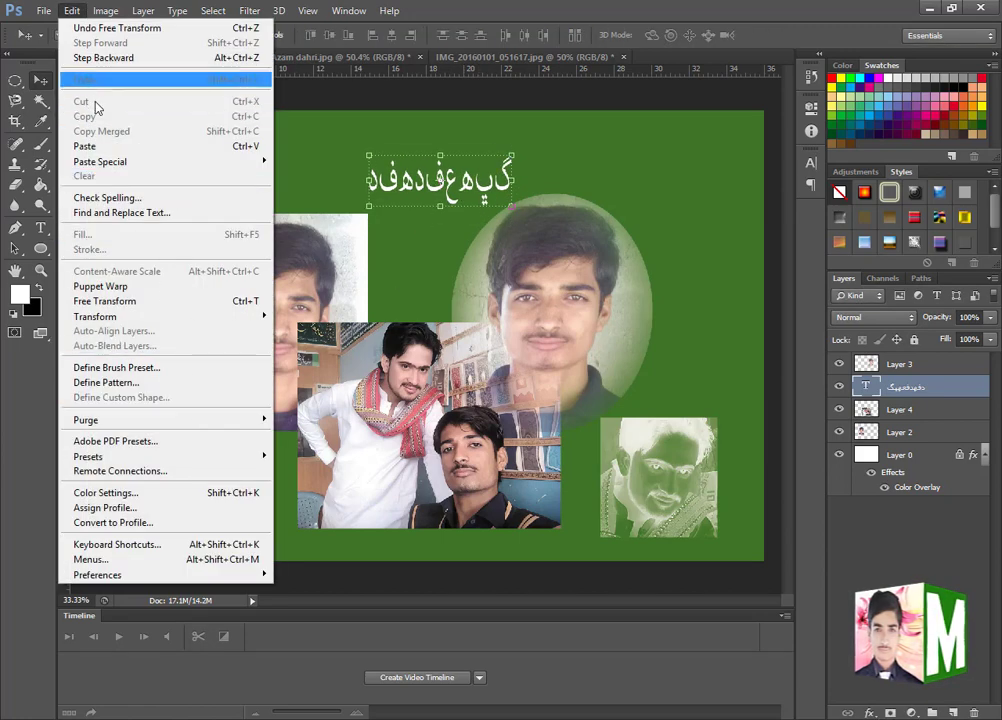
{"action": "mouse_move", "coordinate": [137, 577]}
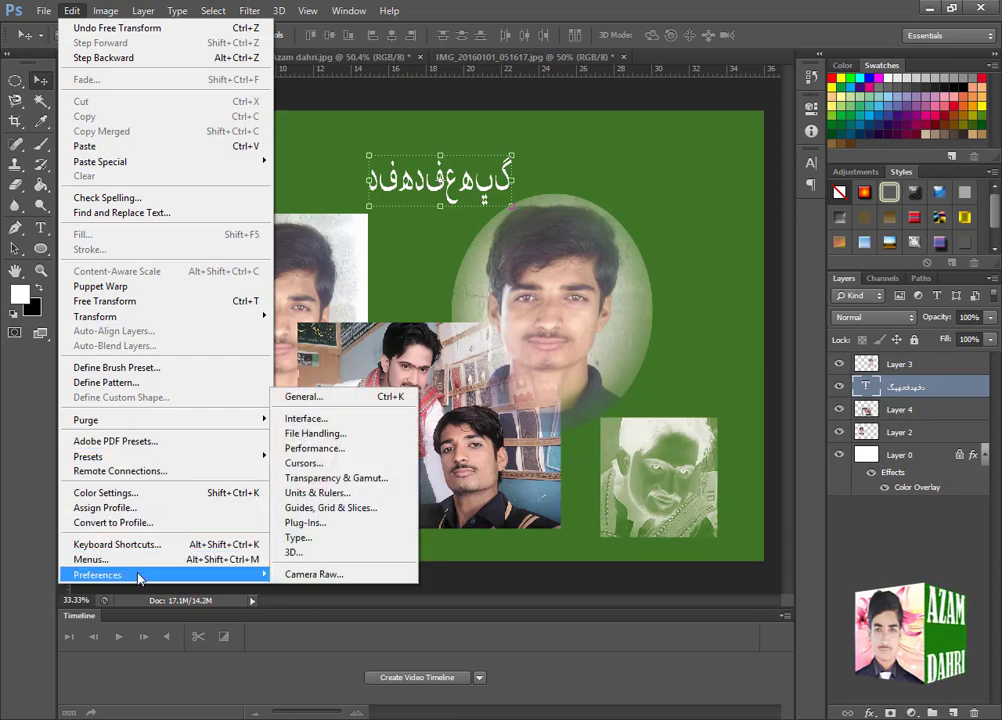
{"action": "left_click", "coordinate": [356, 398]}
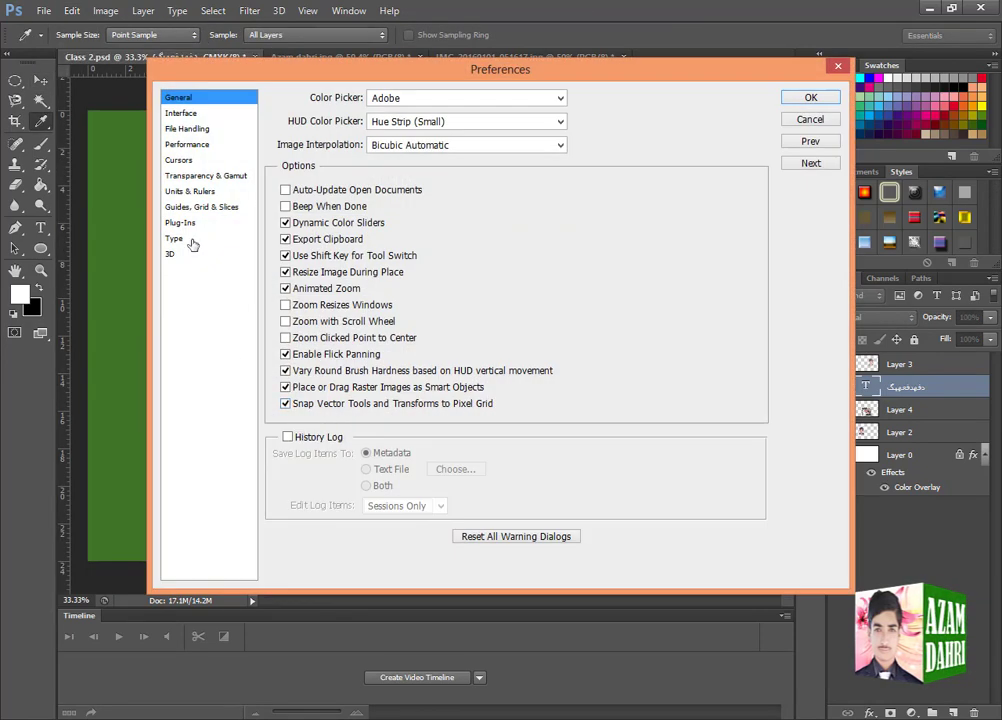
{"action": "left_click", "coordinate": [187, 240]}
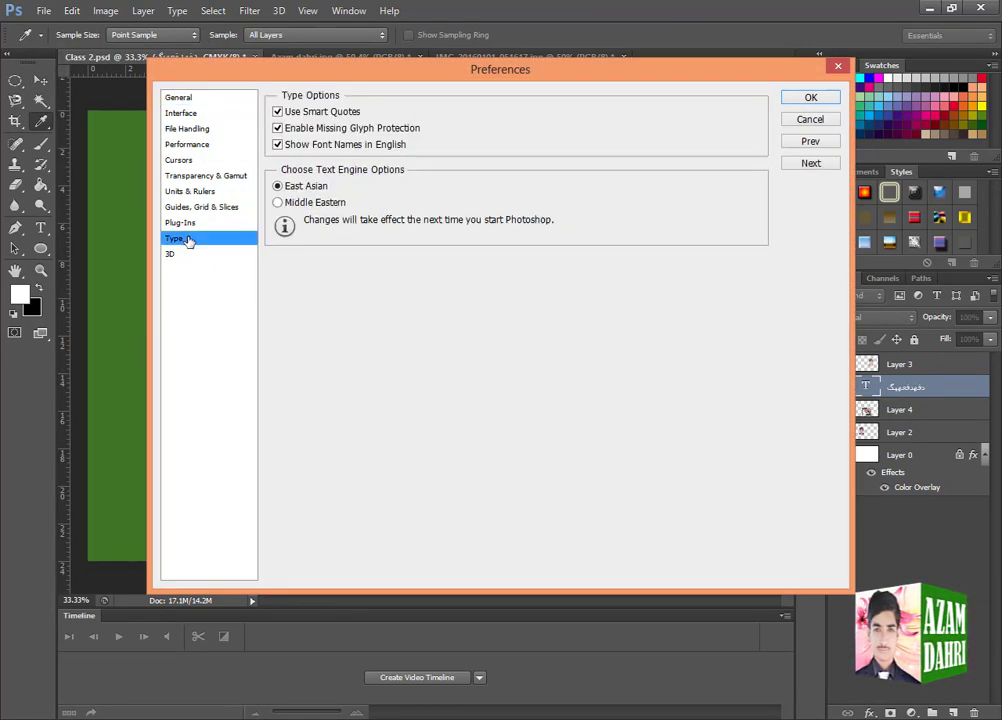
{"action": "left_click", "coordinate": [278, 202]}
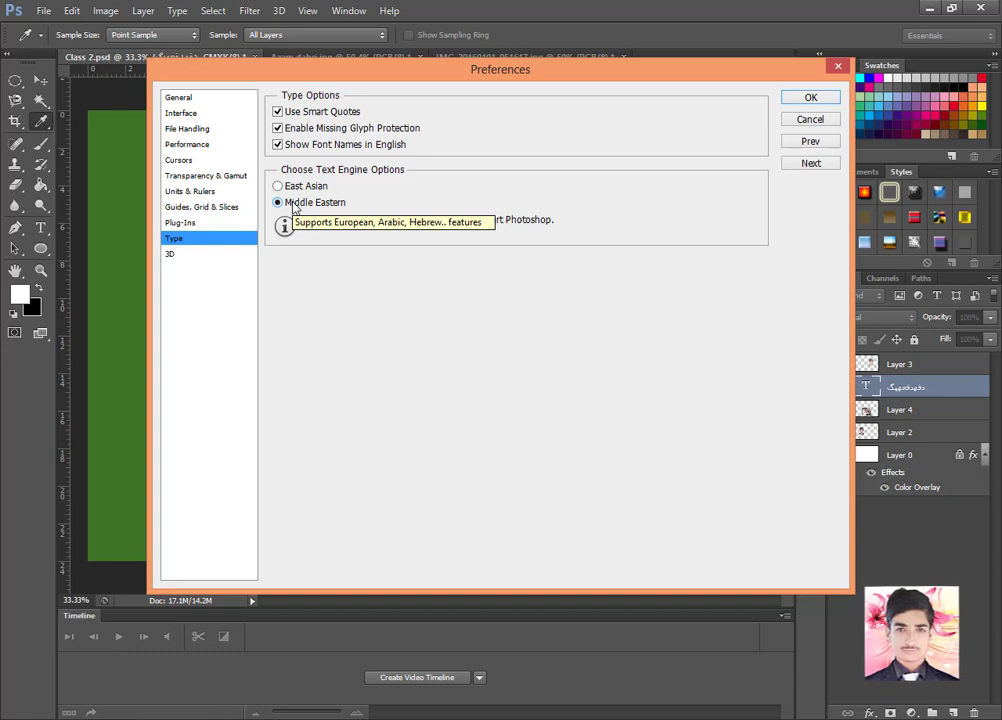
{"action": "left_click", "coordinate": [284, 187]}
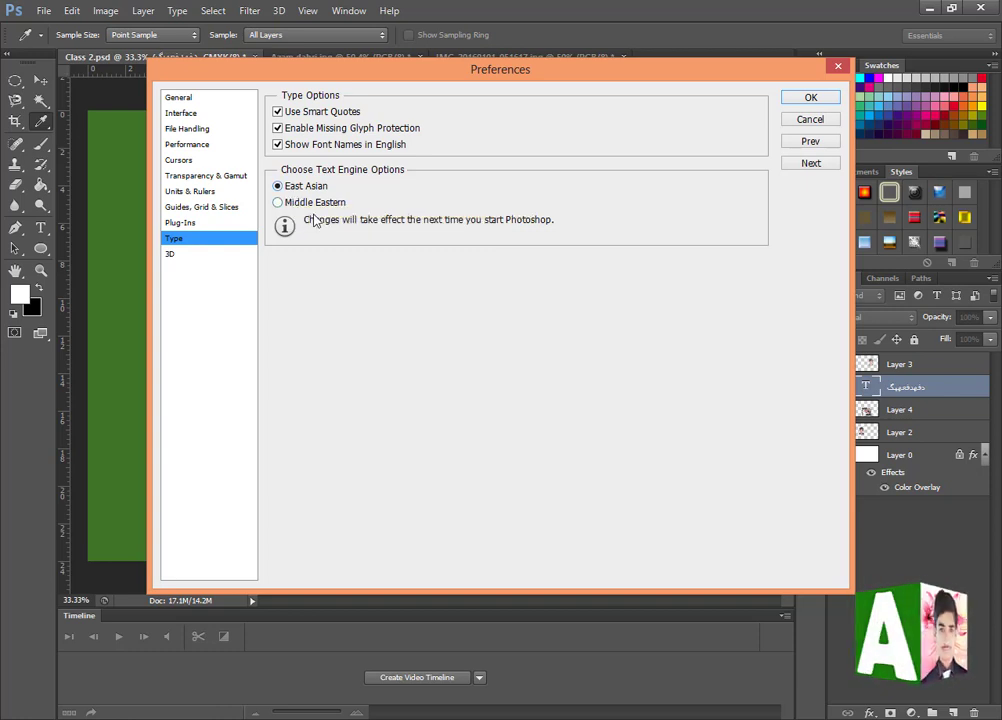
{"action": "left_click", "coordinate": [175, 256]}
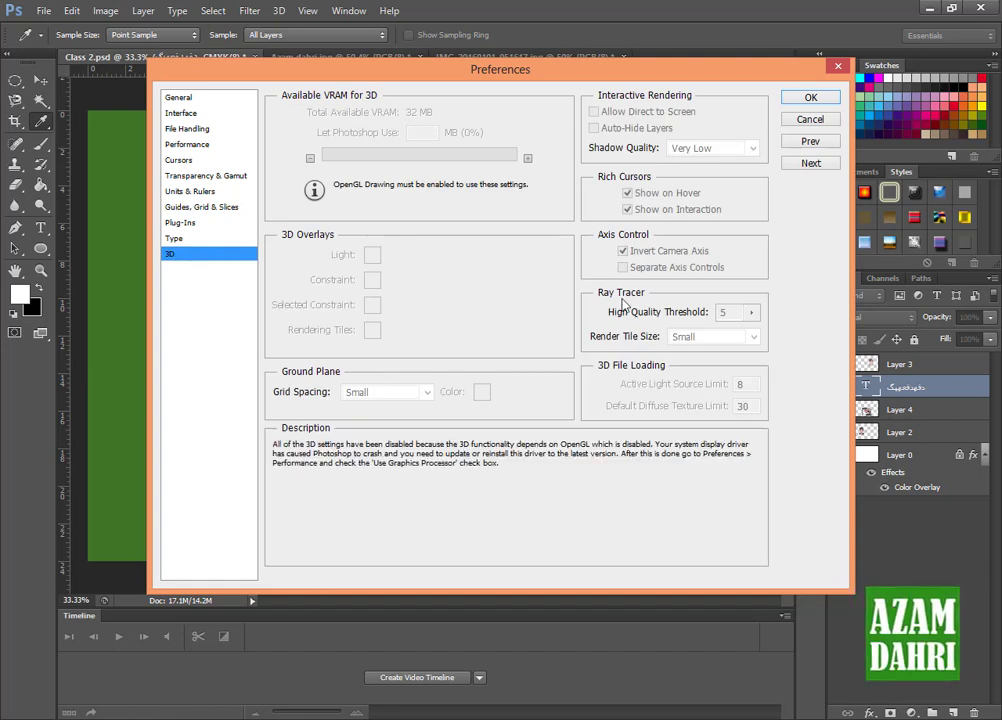